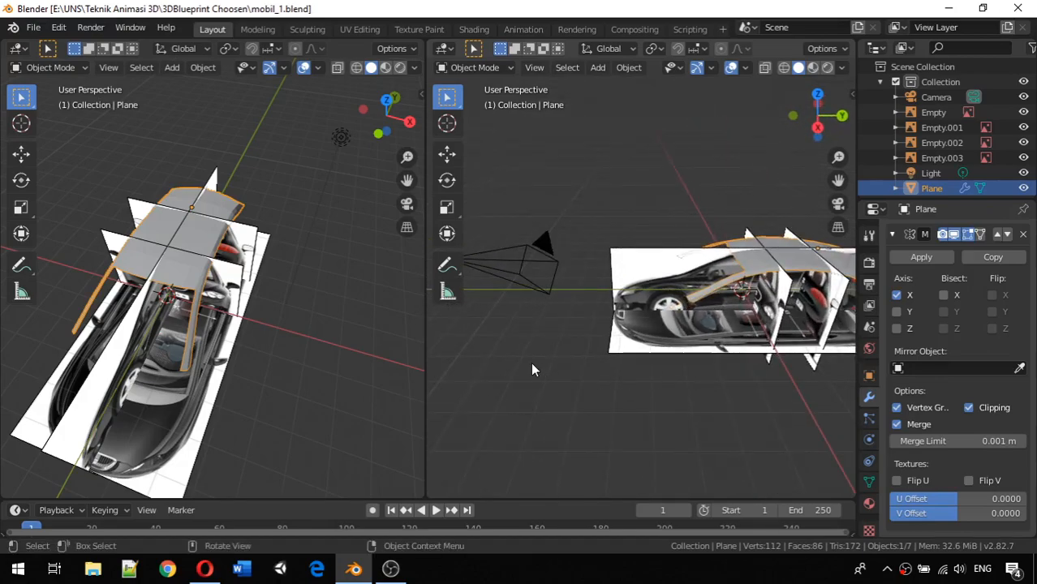
Inspect the partial car roof mesh and its reference images from several angles
middle_drag(506, 329, 711, 387)
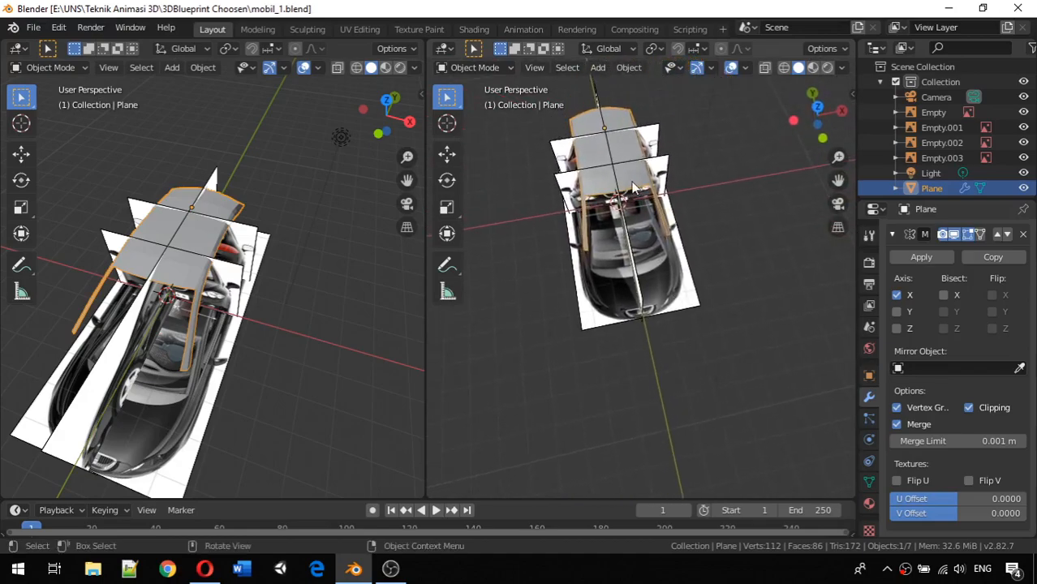
middle_drag(153, 310, 264, 262)
middle_drag(257, 300, 260, 333)
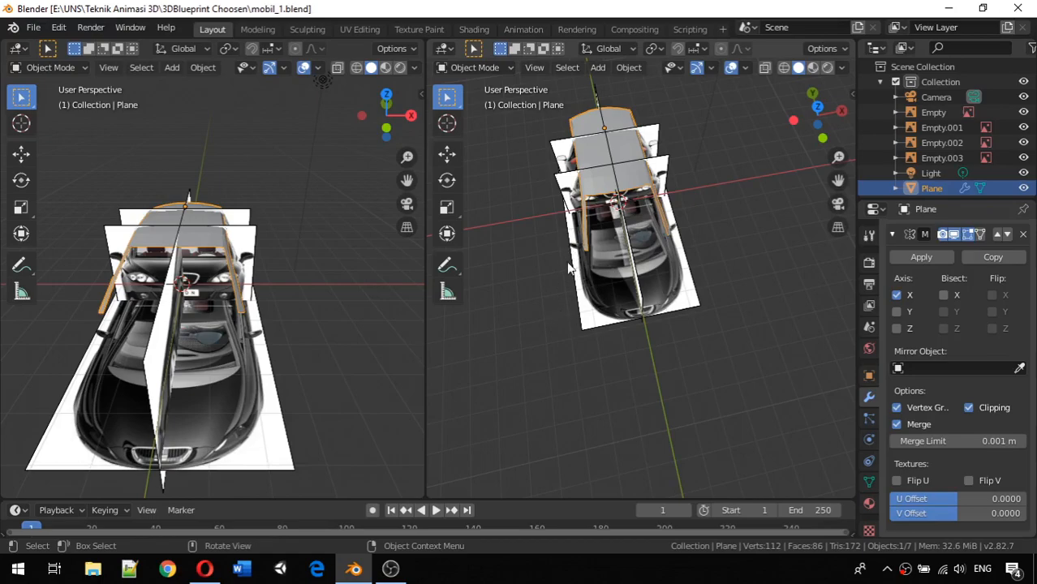
middle_drag(649, 312, 735, 355)
click(683, 323)
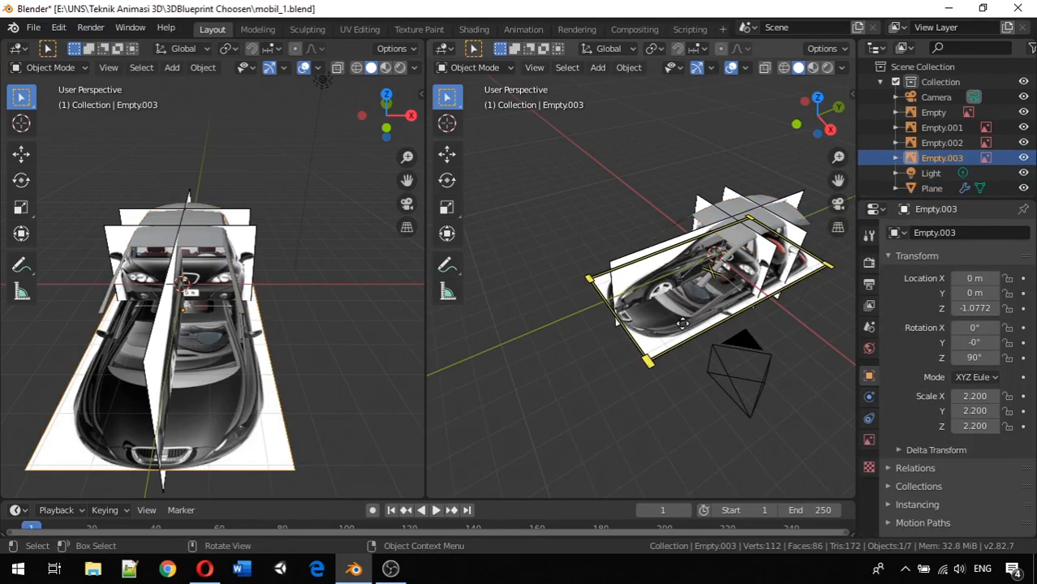
middle_drag(683, 323, 728, 310)
Set up side-by-side right and top orthographic views, framing the front half of the car in the side view
key(KP_3)
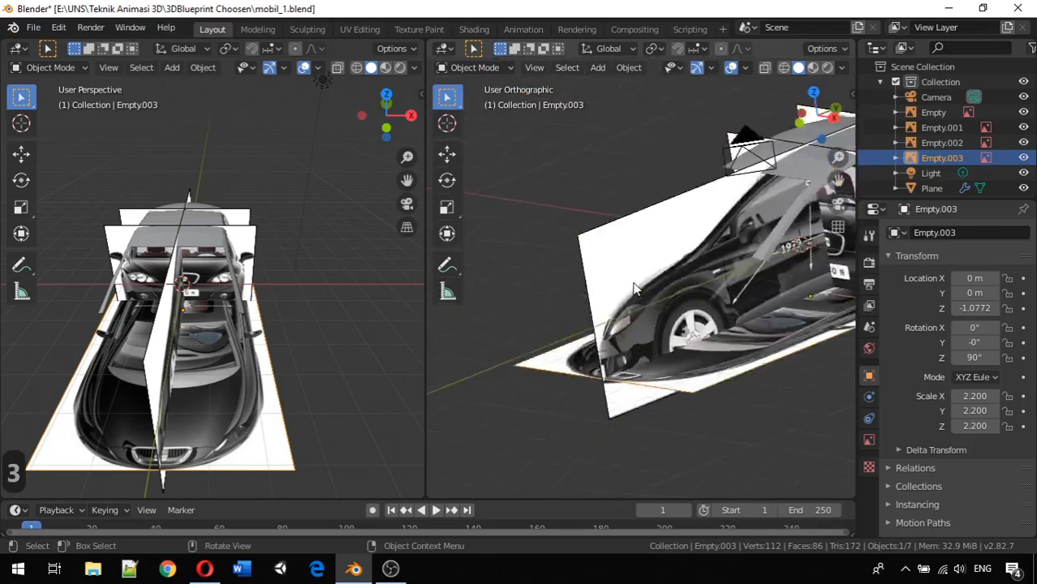
key(Up)
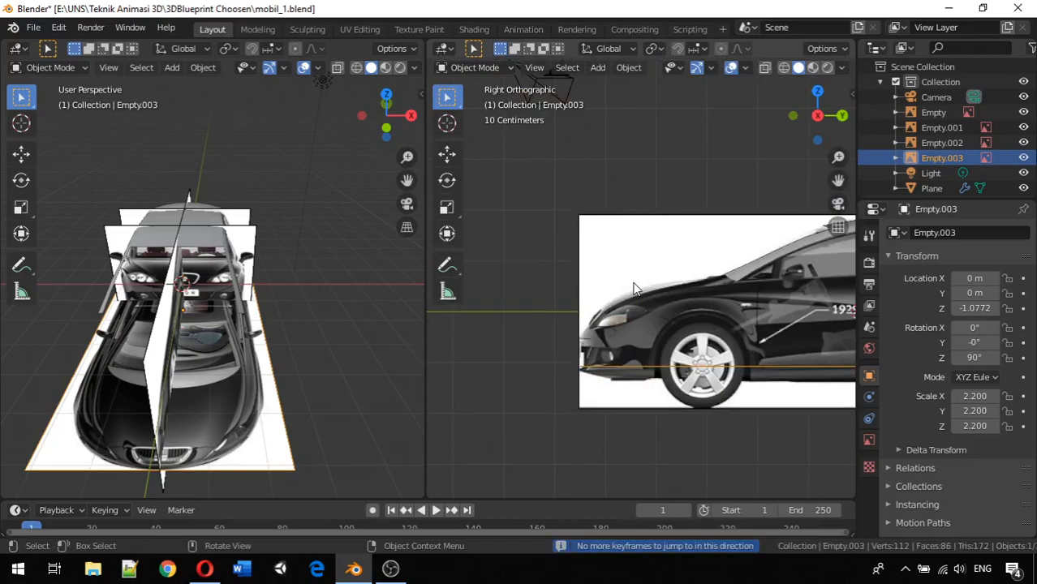
key(KP_1)
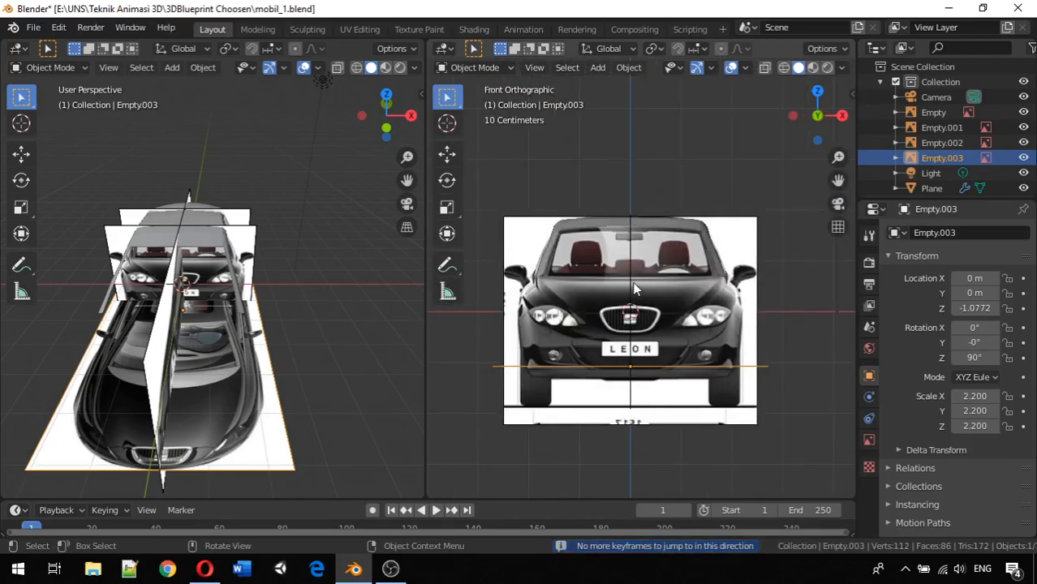
key(KP_7)
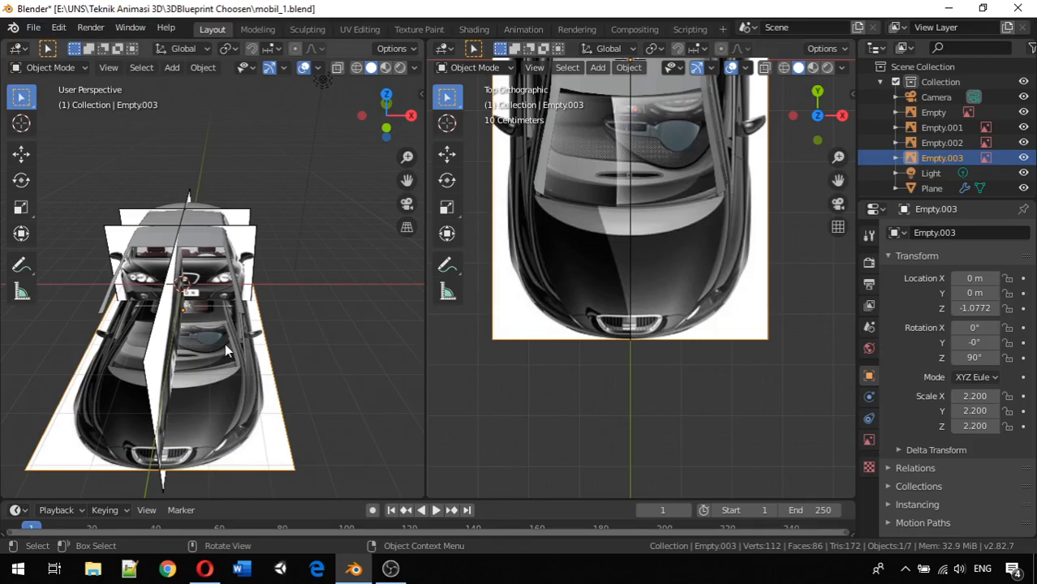
key(KP_3)
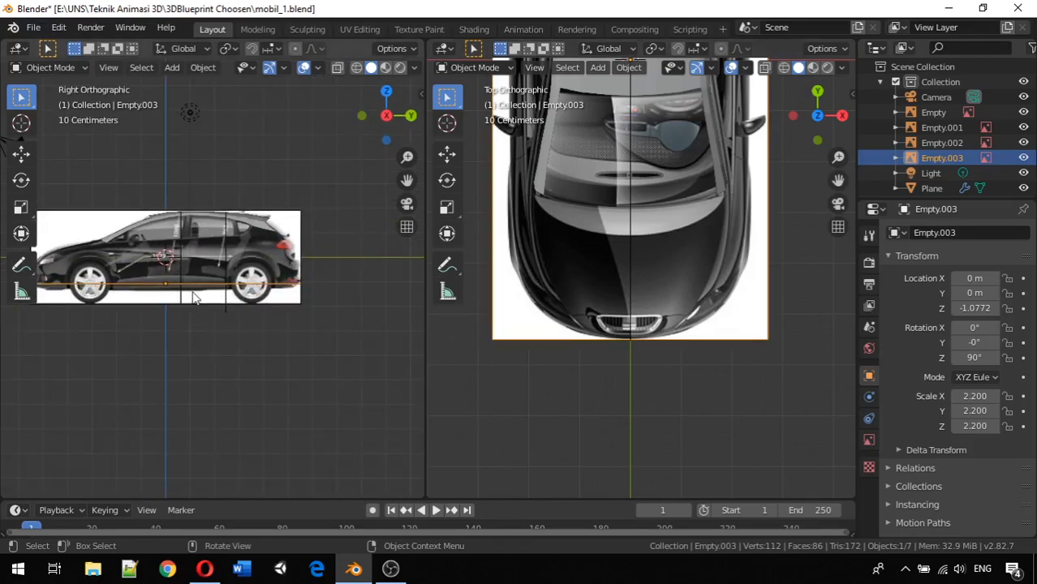
scroll(582, 191, up, 3)
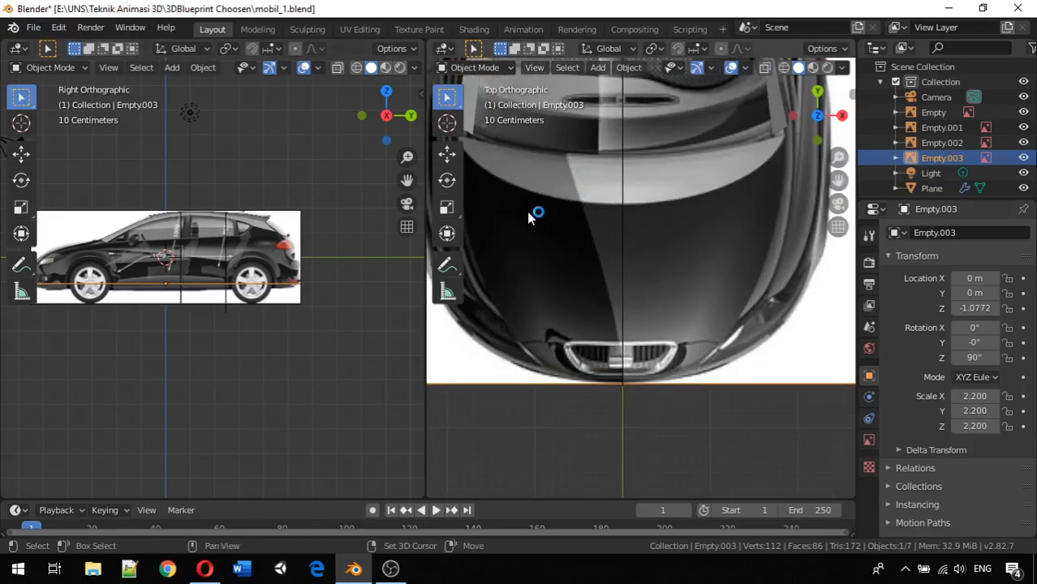
scroll(286, 256, up, 5)
shift+middle_drag(286, 249, 503, 308)
scroll(131, 310, up, 3)
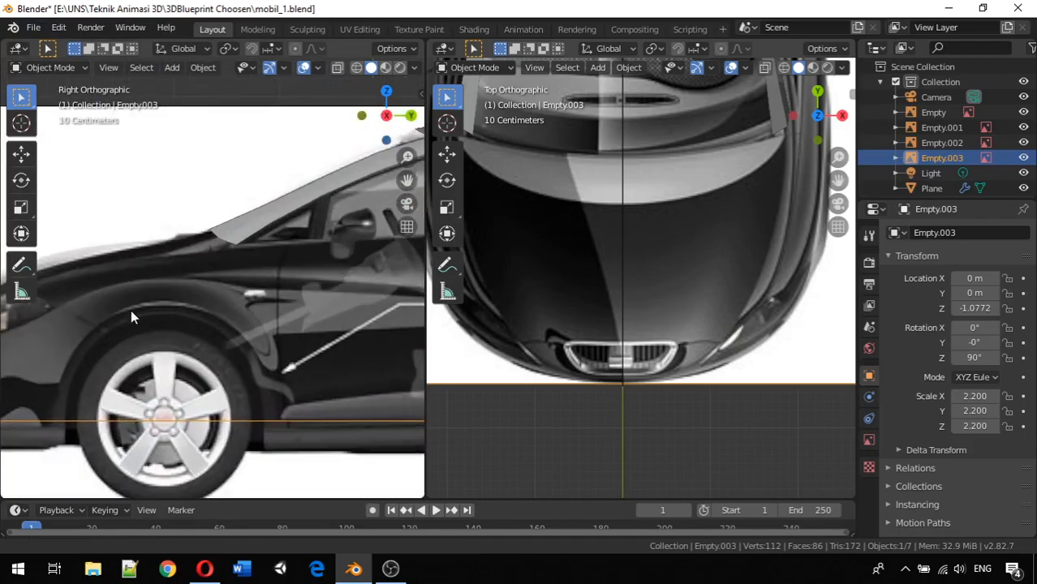
shift+middle_drag(130, 309, 224, 335)
scroll(191, 305, down, 1)
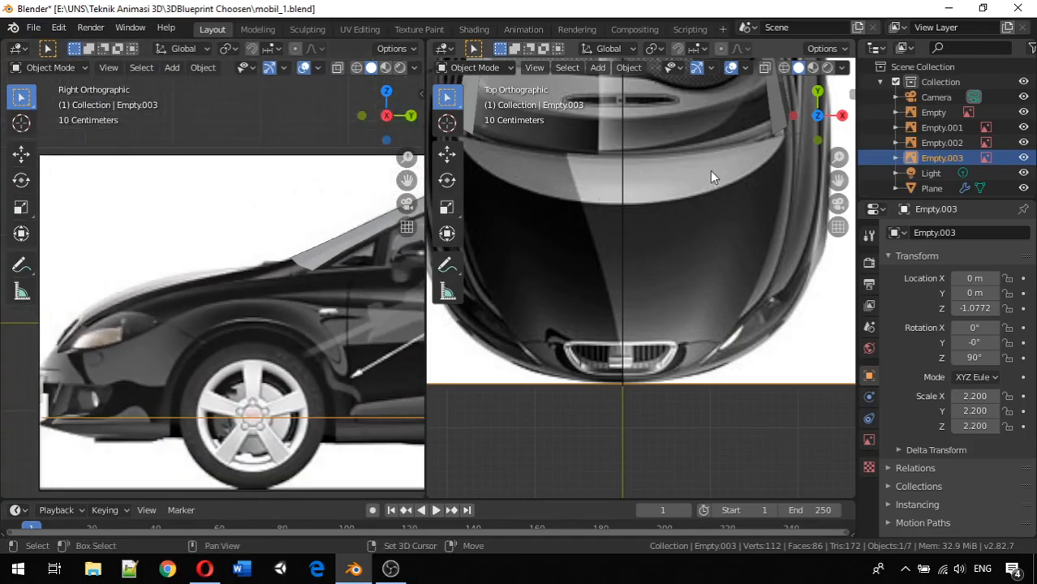
In Edit Mode on the car roof mesh, extrude the windshield pillar's lower end edges about 0.6 m forward along Y
click(781, 127)
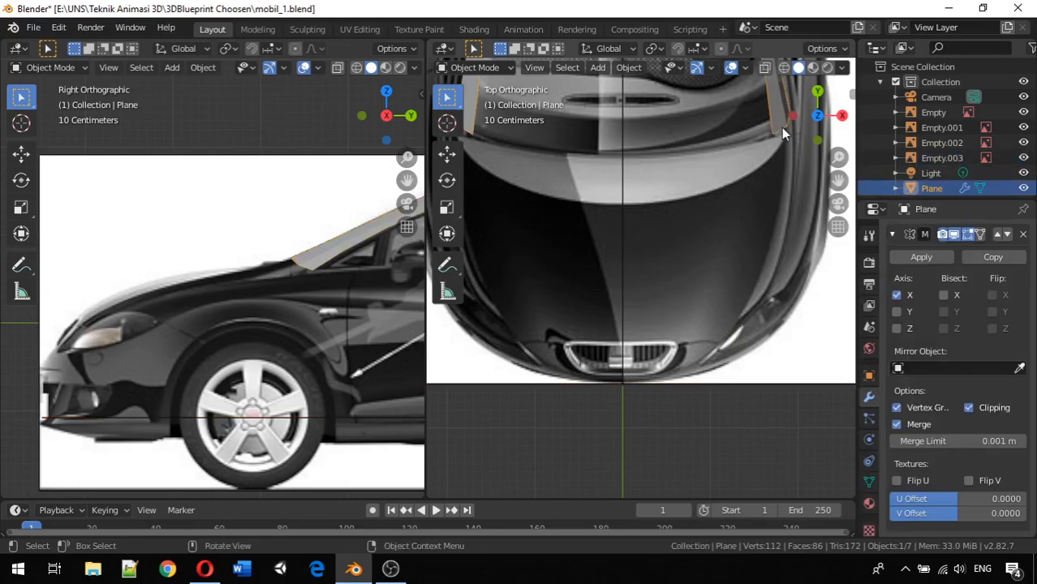
scroll(772, 129, down, 1)
scroll(692, 171, up, 2)
scroll(691, 173, down, 3)
shift+middle_drag(690, 173, 716, 350)
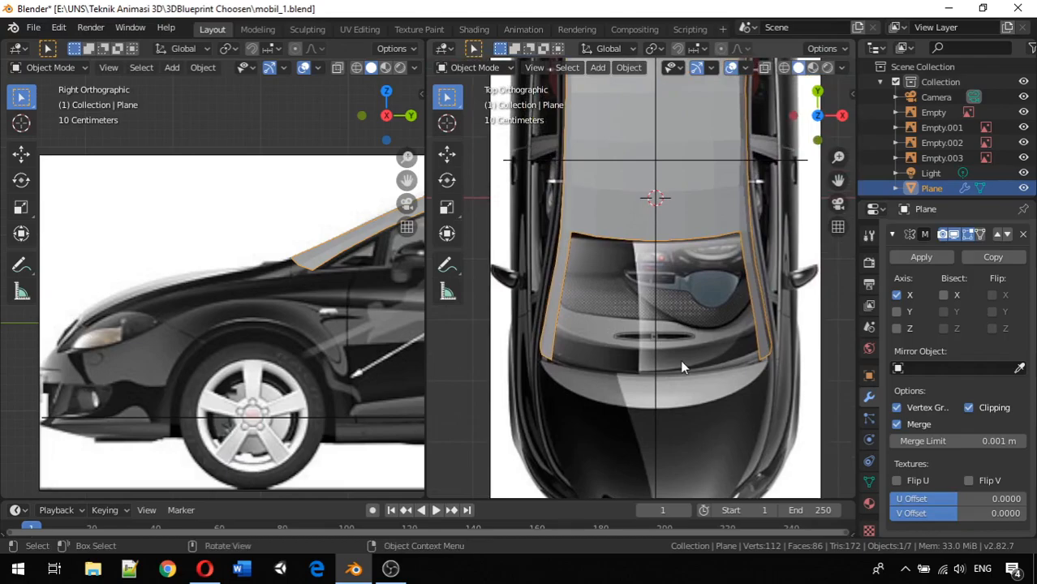
key(Tab)
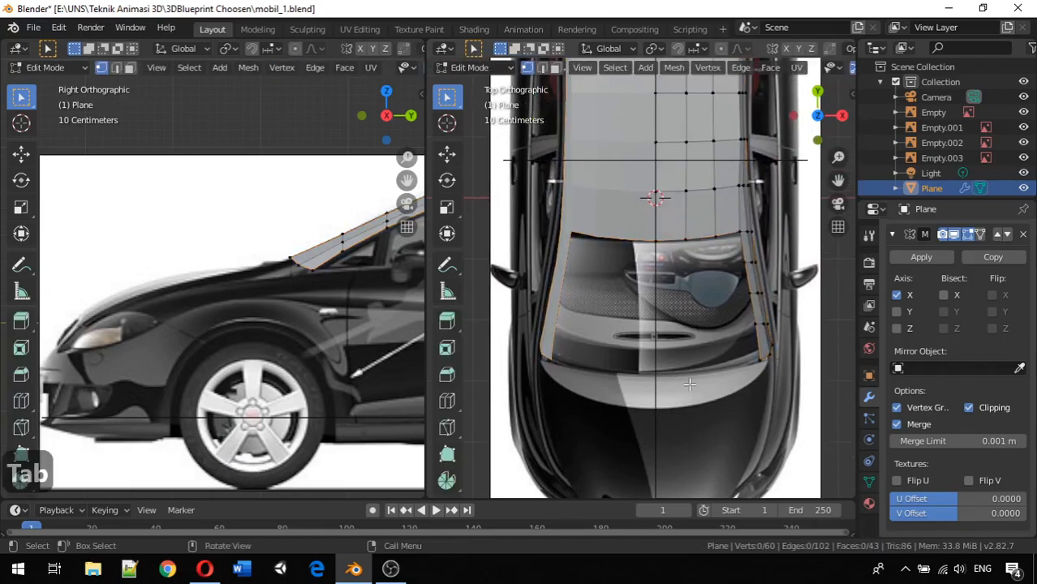
alt+click(765, 357)
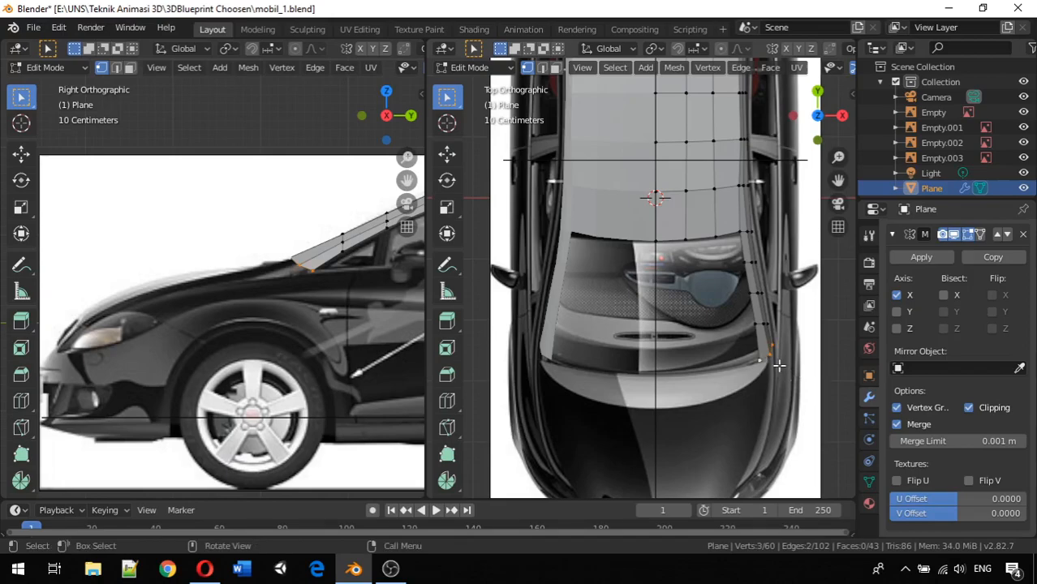
key(e)
key(y)
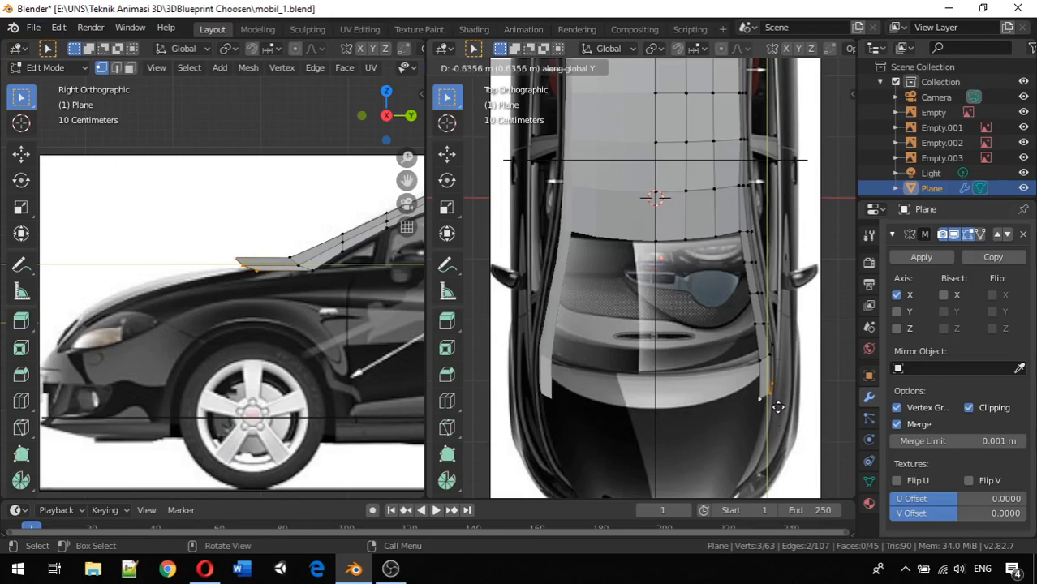
click(777, 405)
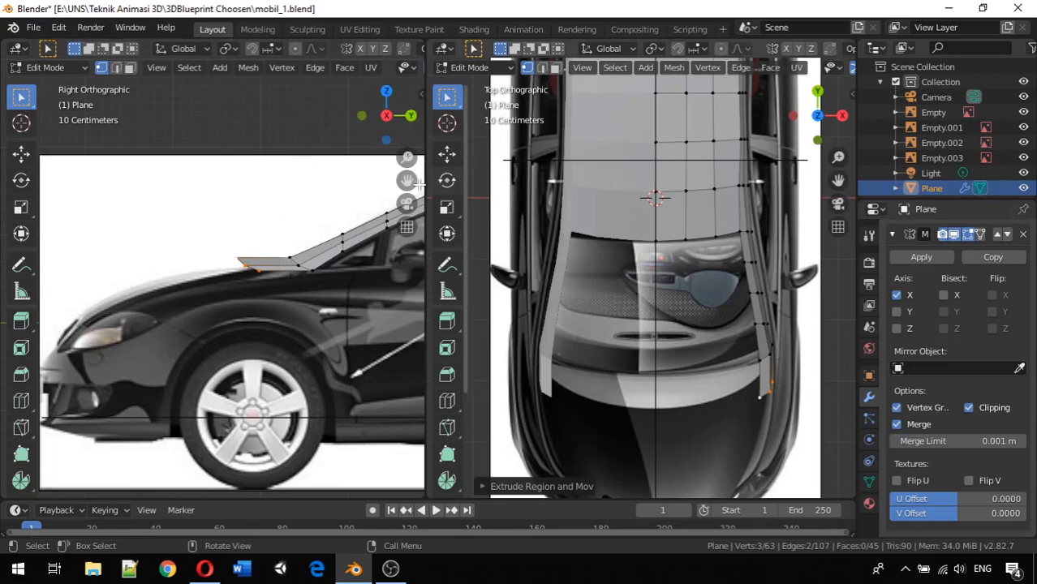
Lower the extruded pillar end about 0.08 m along Z to follow the hood line in the side view
key(g)
key(z)
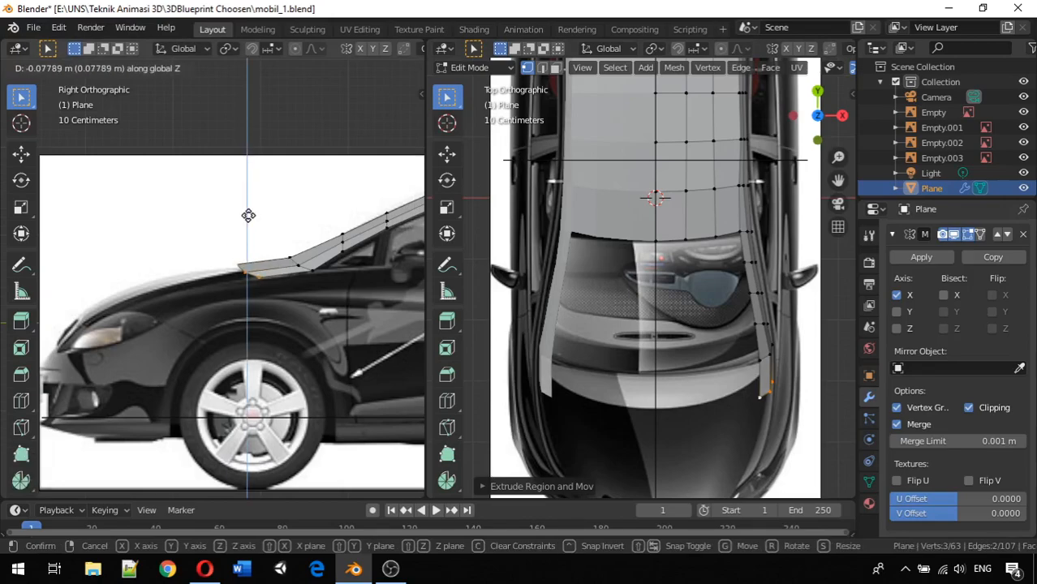
click(248, 215)
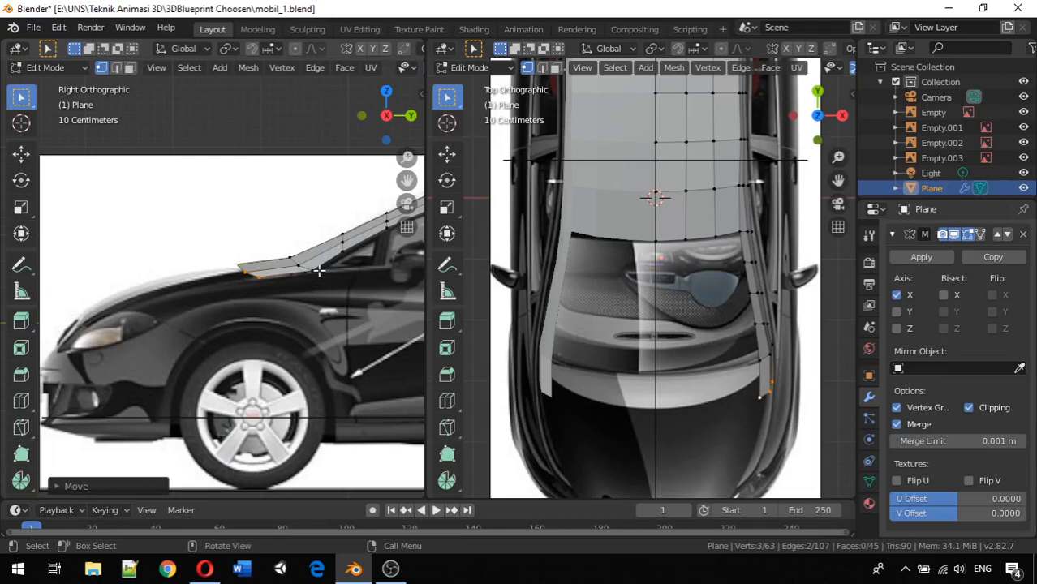
Extrude the new strip's inner edge about 0.54 m toward the centreline along X and shift it about 0.17 m forward along Y
click(760, 396)
shift+click(759, 362)
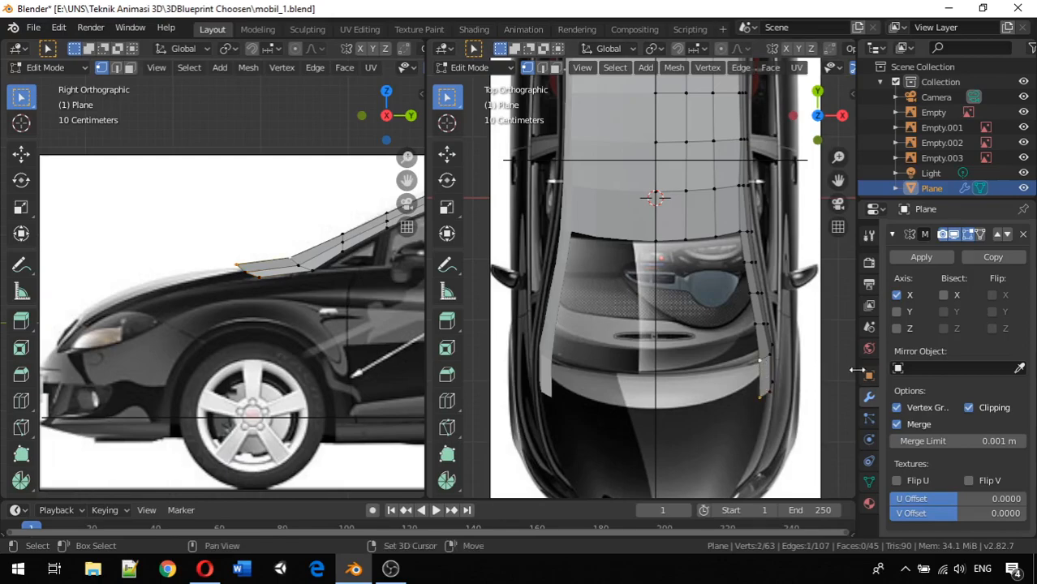
key(e)
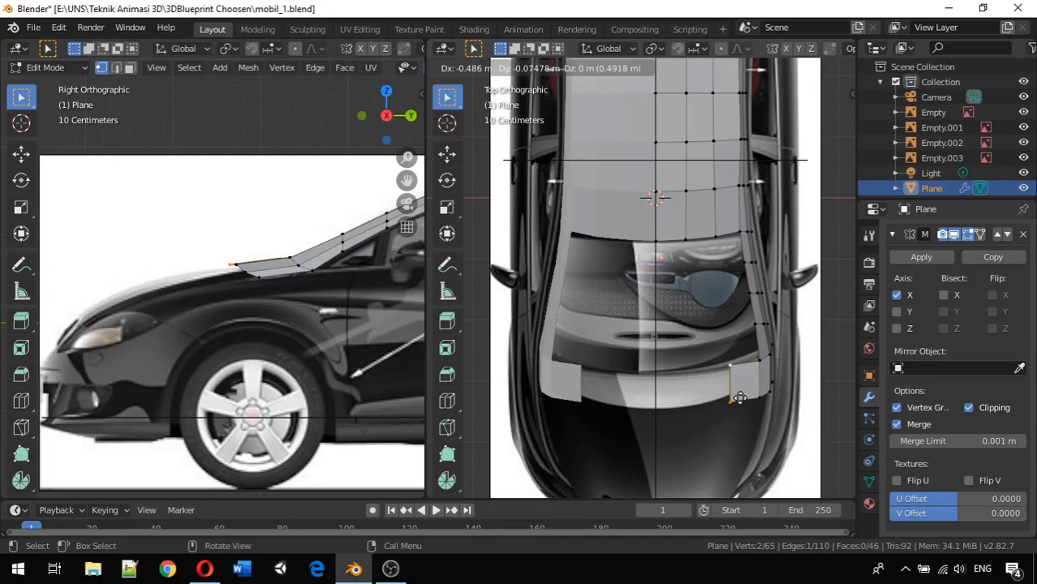
key(x)
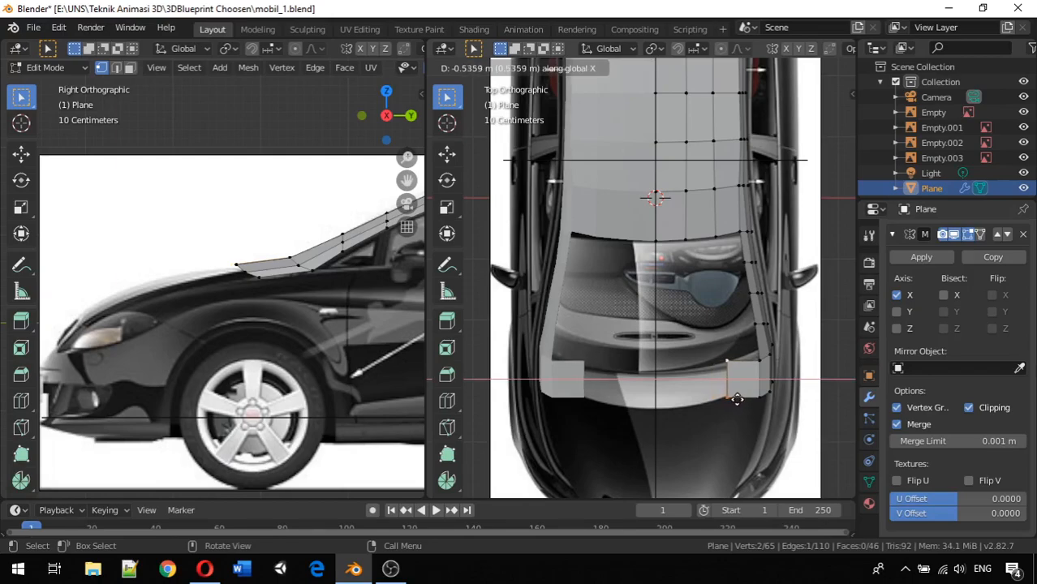
click(736, 399)
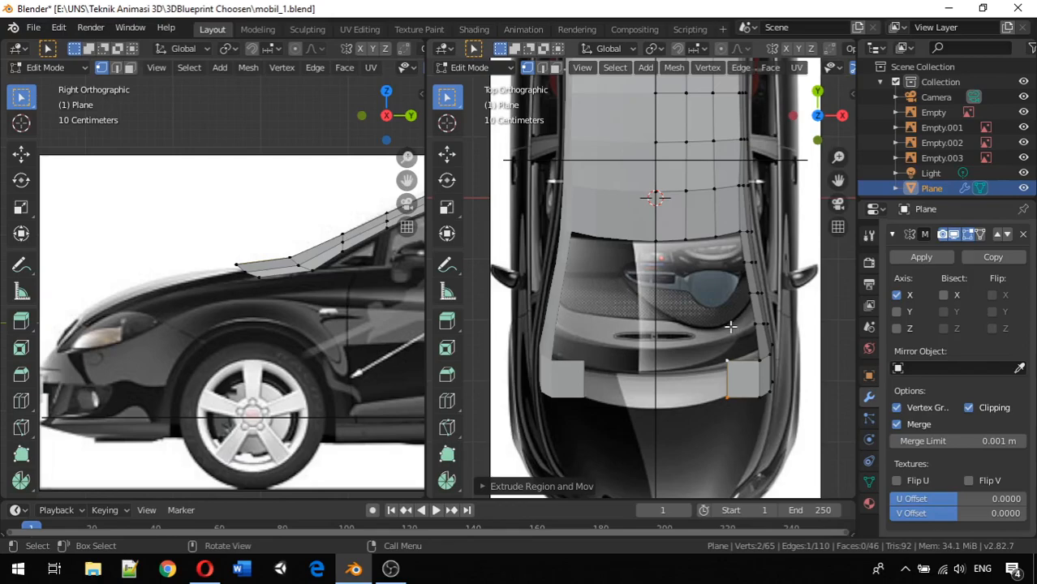
key(g)
key(y)
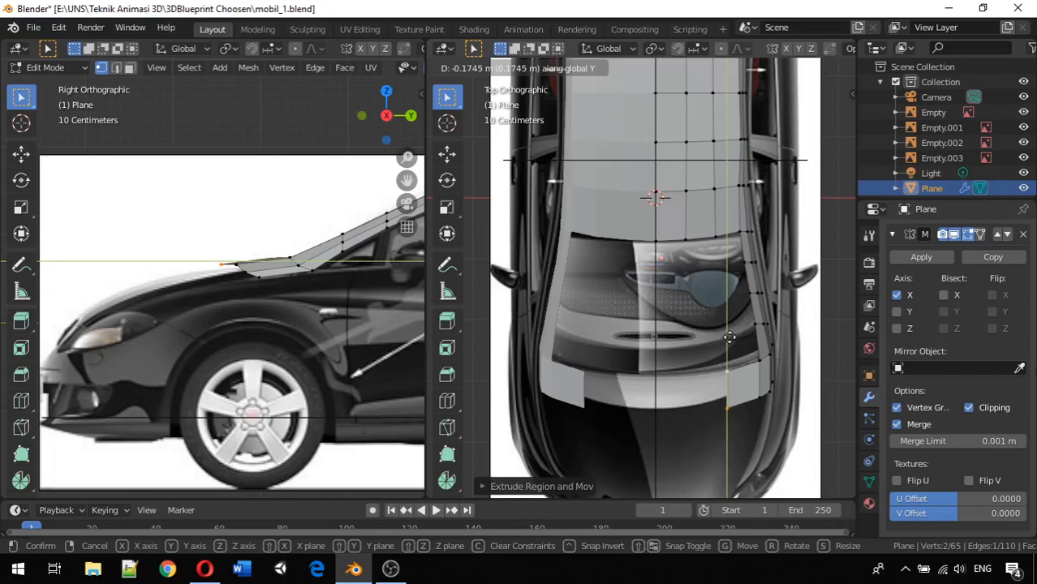
click(729, 338)
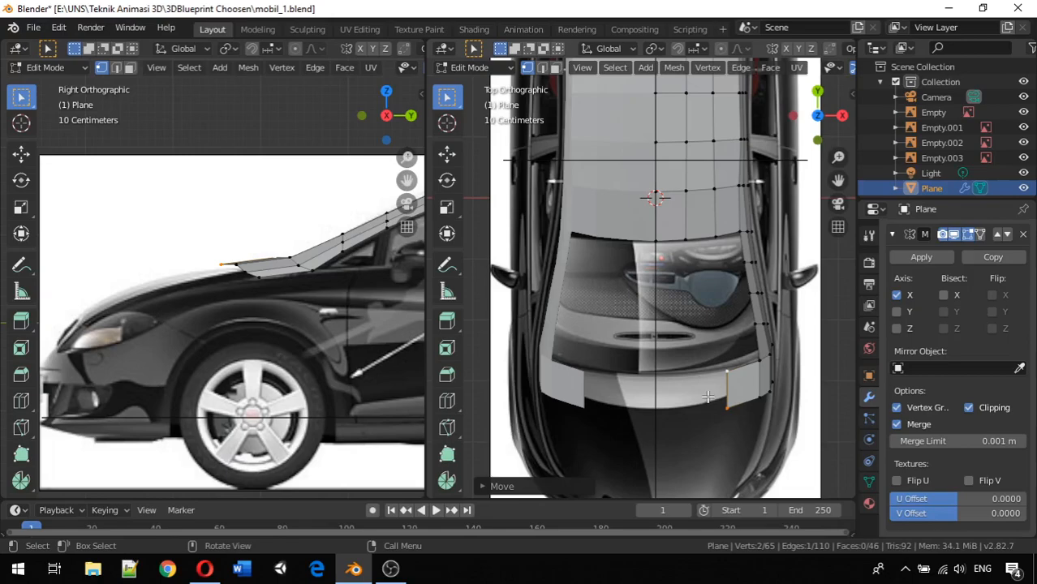
Extrude the strip's inner edge another 0.55 m or so inward along X and shift it about 0.06 m forward along Y
key(g)
key(x)
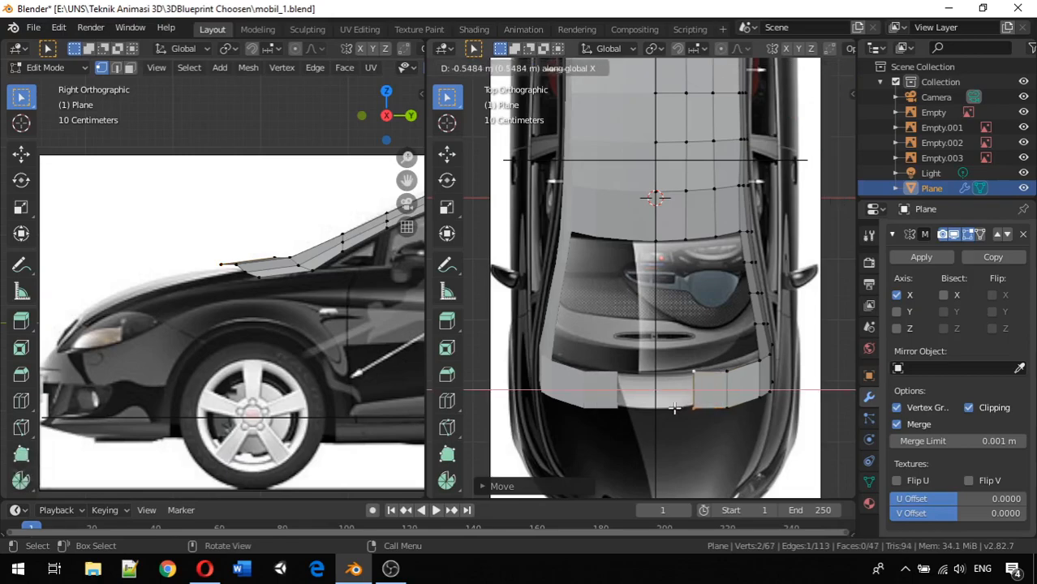
click(674, 407)
key(g)
key(y)
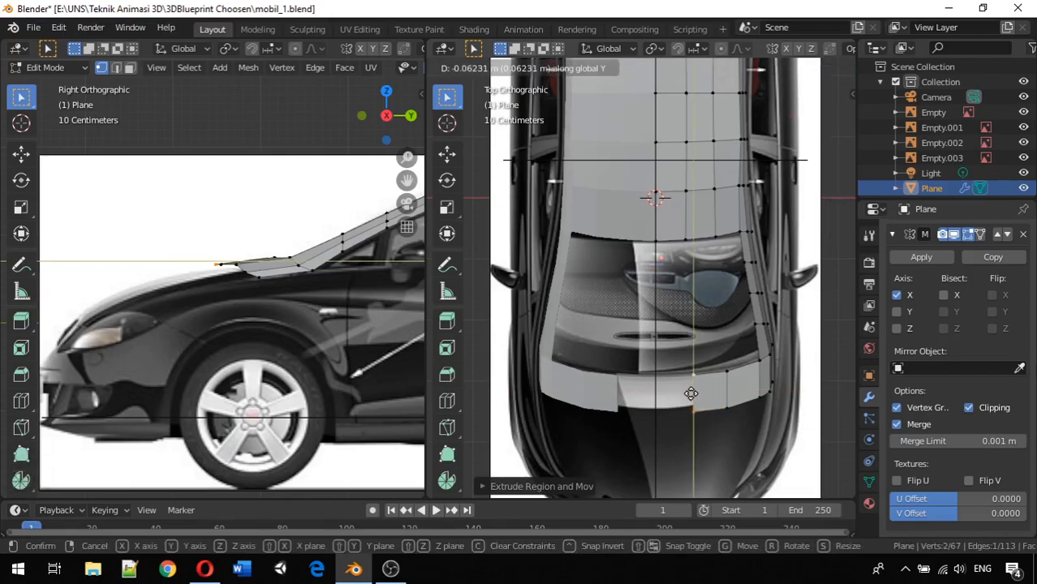
click(690, 395)
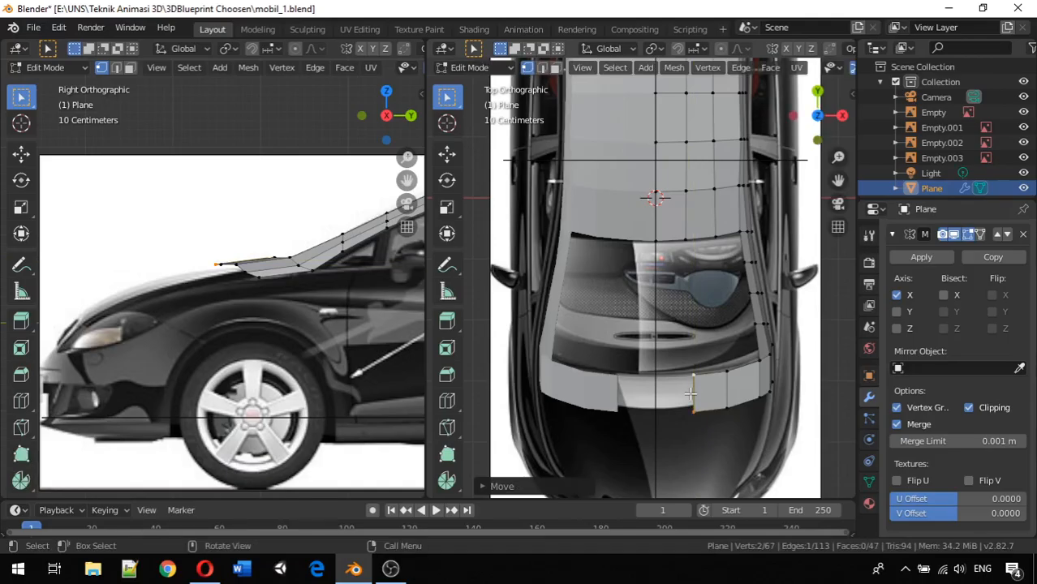
Extrude the strip's inner edge along X to the mirror centreline and shift it about 0.05 m forward along Y
click(402, 570)
click(402, 570)
click(403, 571)
click(402, 570)
key(e)
key(x)
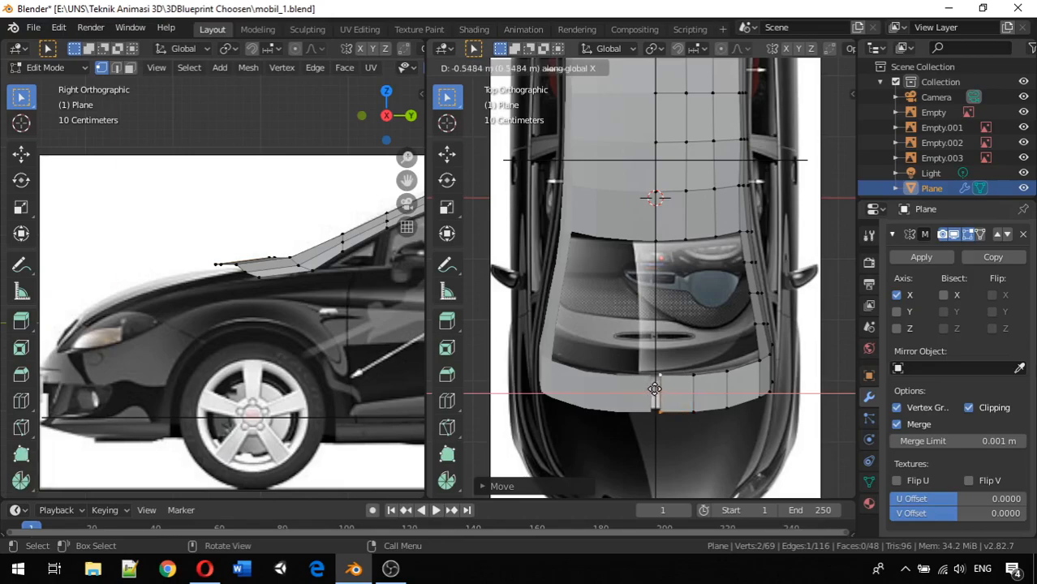
click(602, 393)
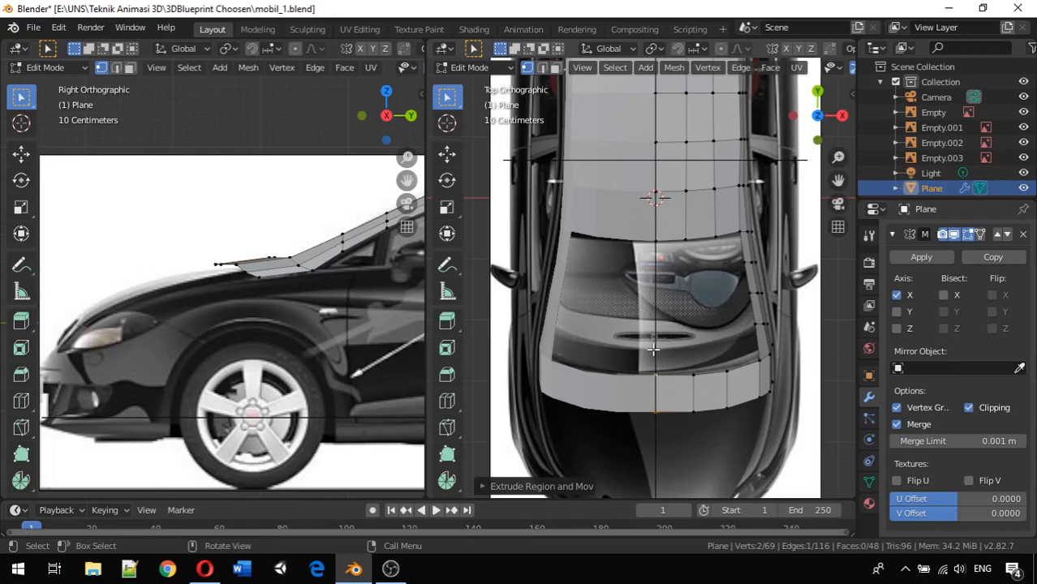
key(e)
key(y)
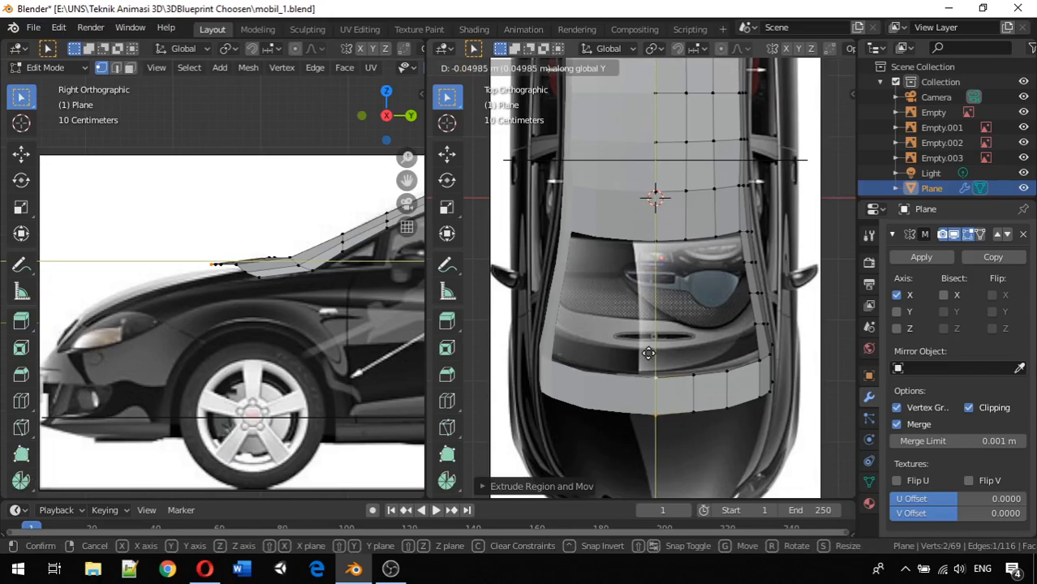
click(649, 354)
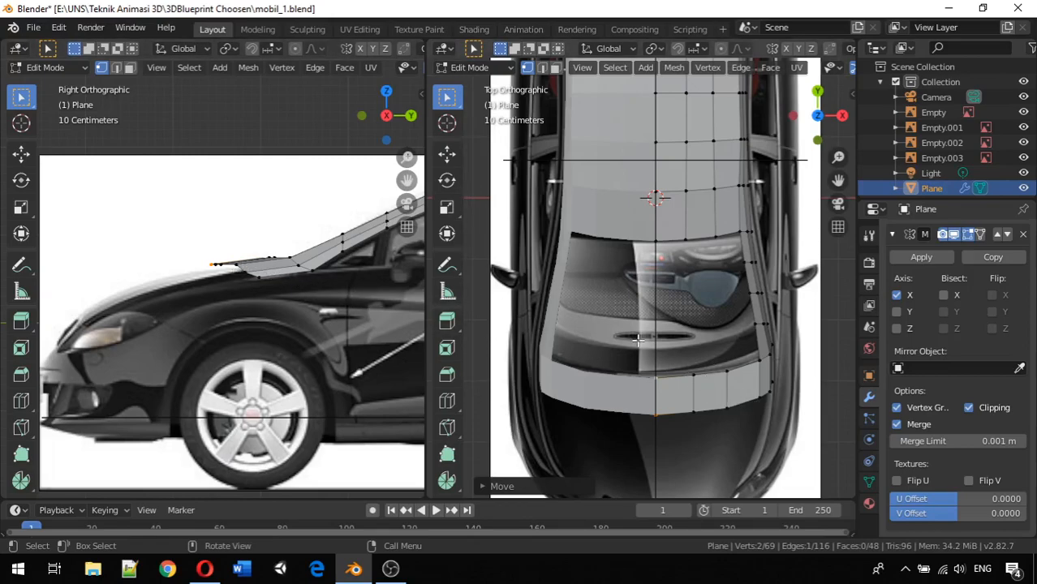
Lower the front vertex where the strip meets the pillar extension by about 0.03 m along Z
click(759, 397)
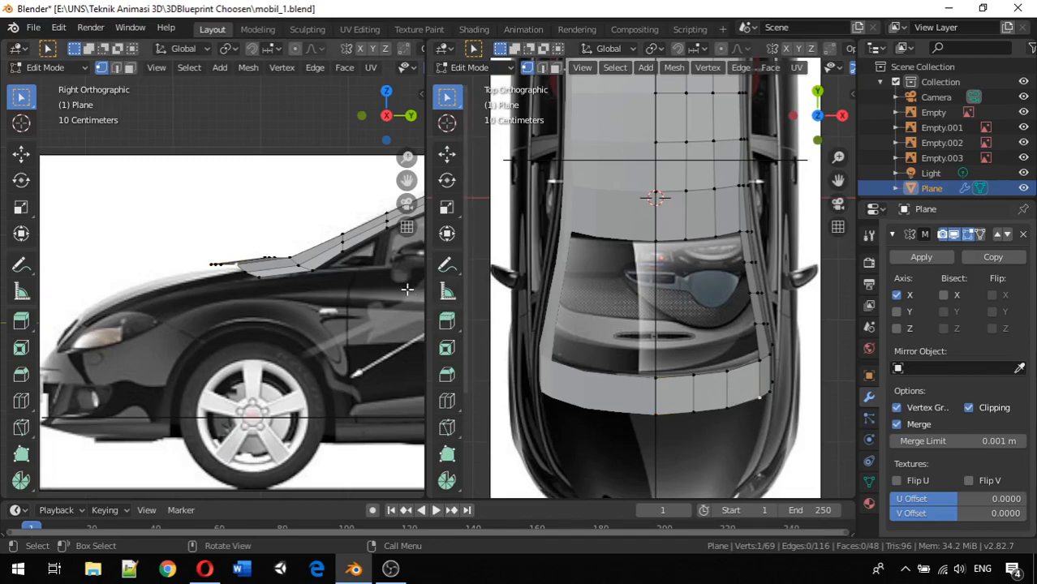
key(g)
key(z)
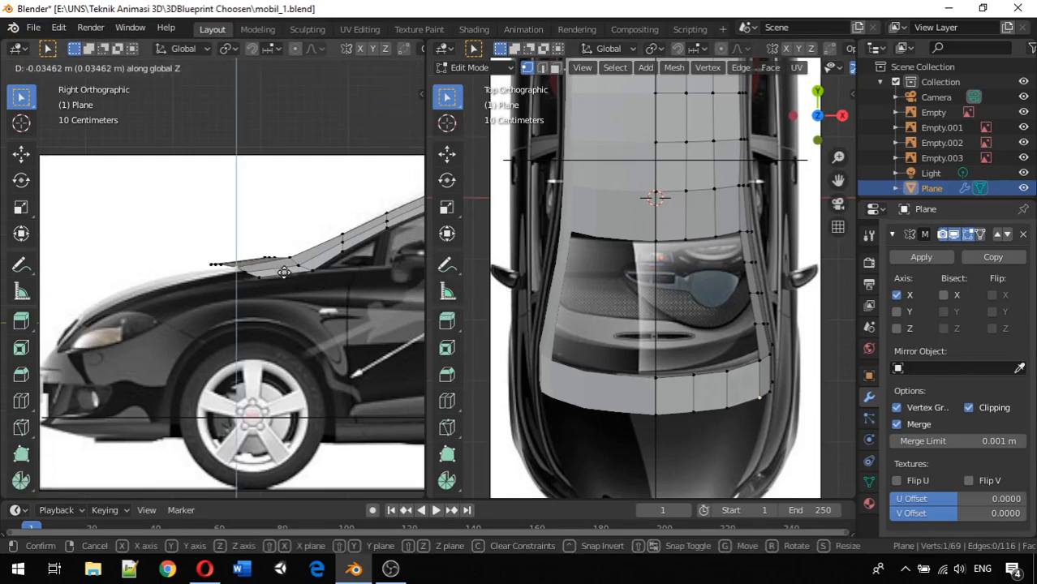
click(284, 271)
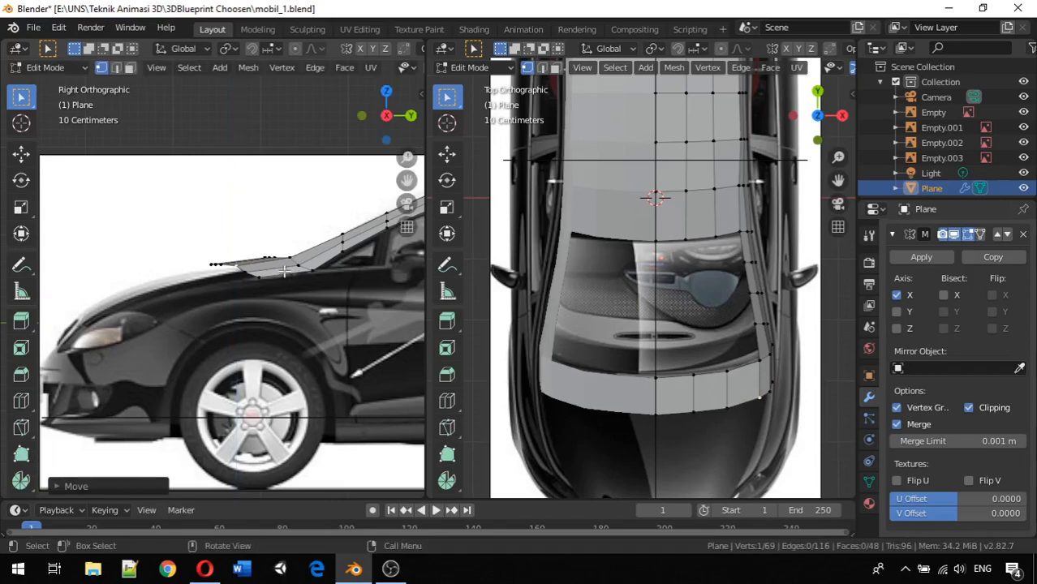
Lower the strip's third front-edge vertex from the centreline about 0.01 m along Z and the next one outward about 0.03 m
click(723, 409)
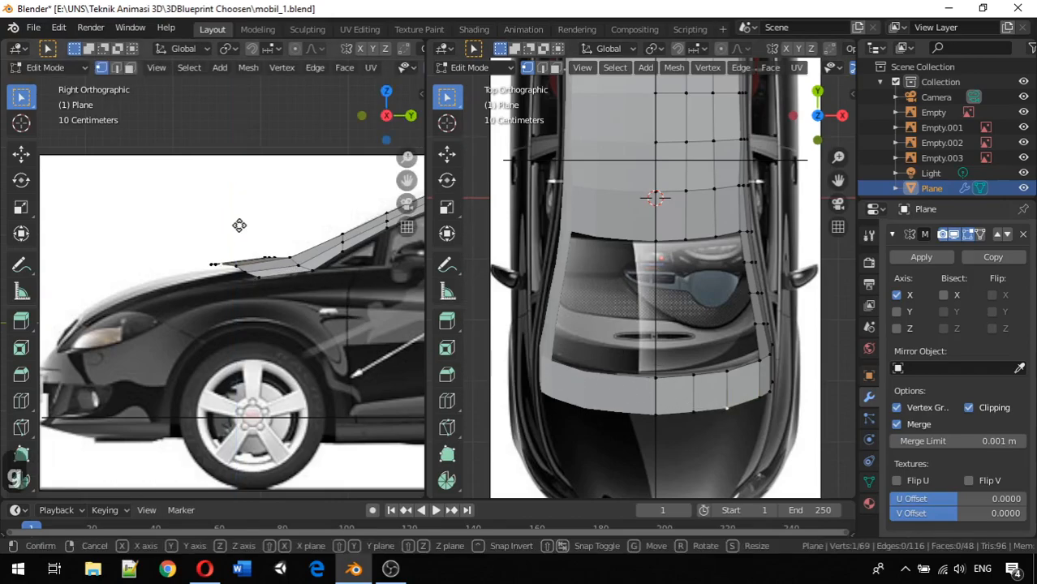
key(g)
key(z)
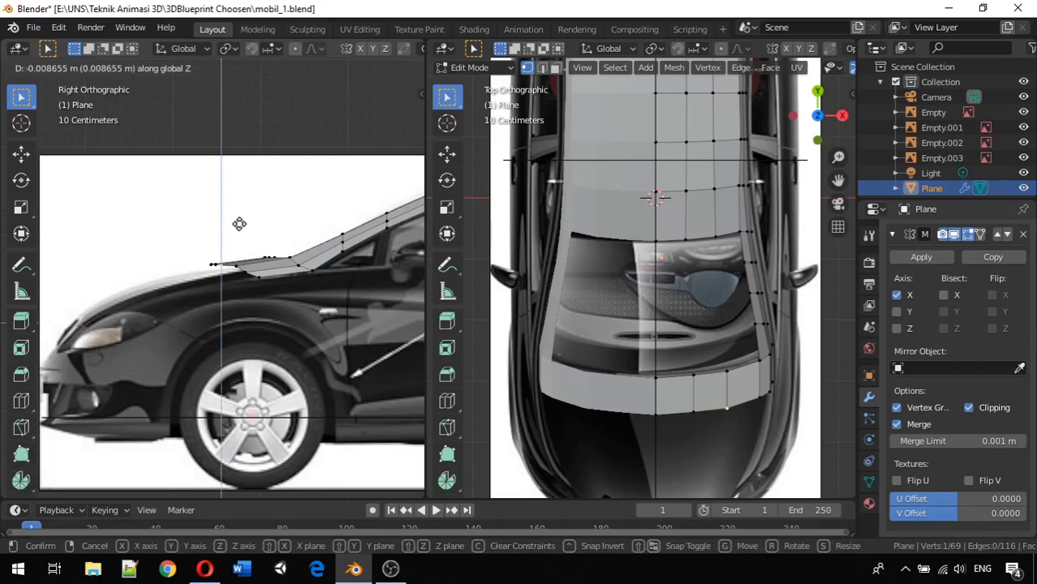
click(240, 227)
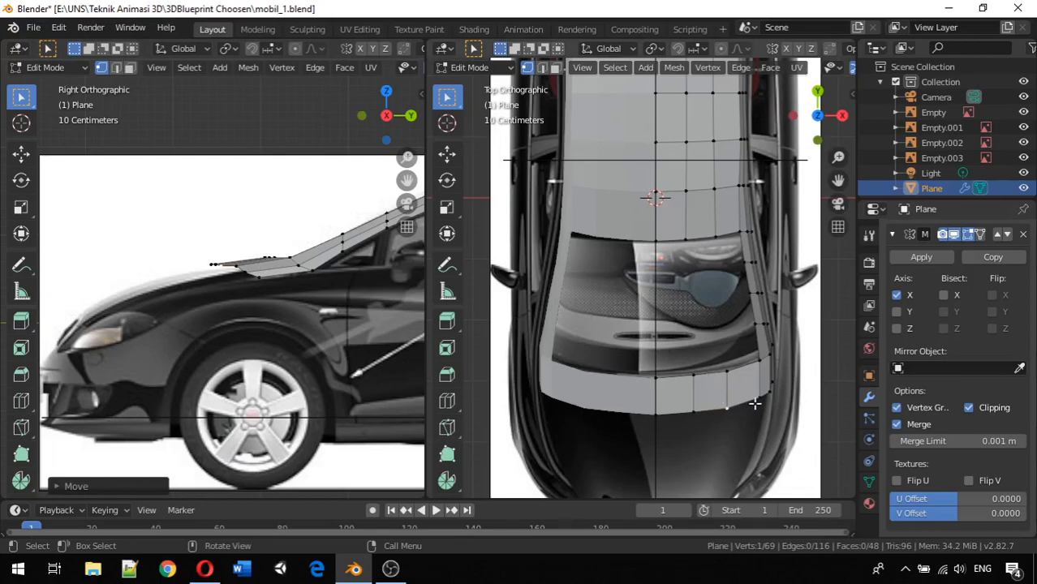
key(g)
key(z)
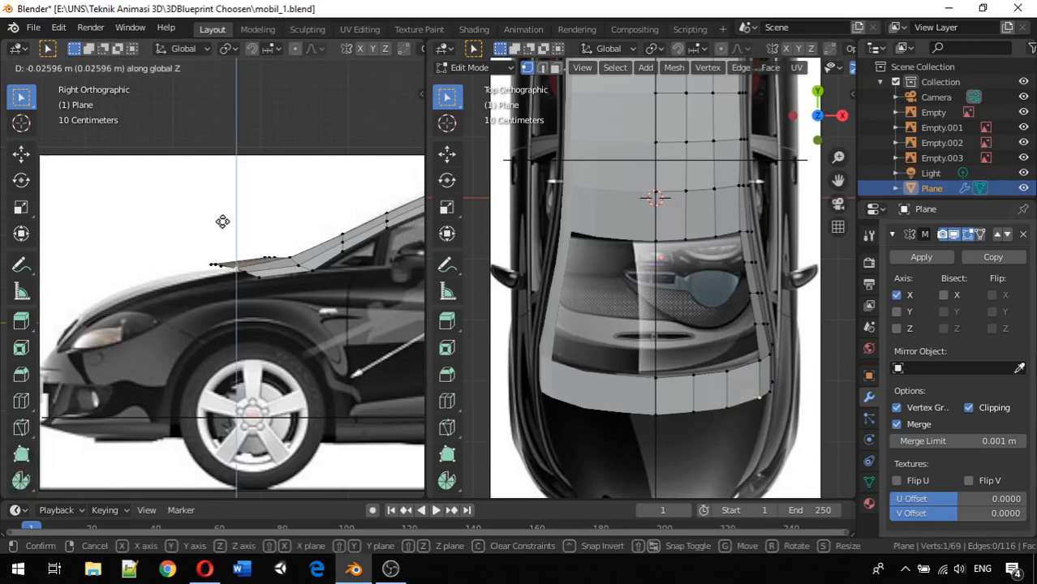
click(222, 219)
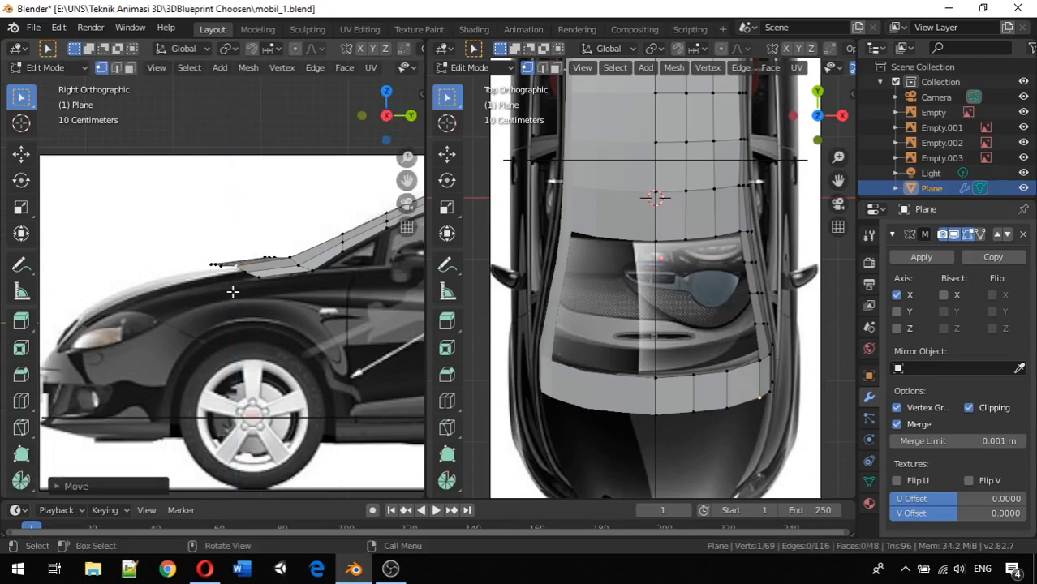
Lower the front-edge vertex next to the centreline about 0.009 m along Z and nudge it slightly further down
click(727, 411)
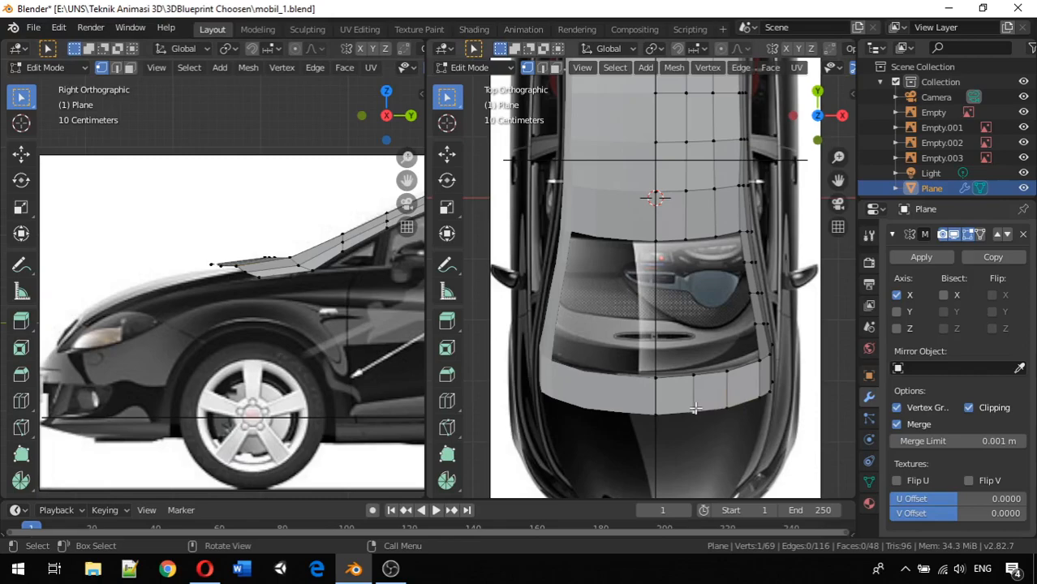
key(g)
key(z)
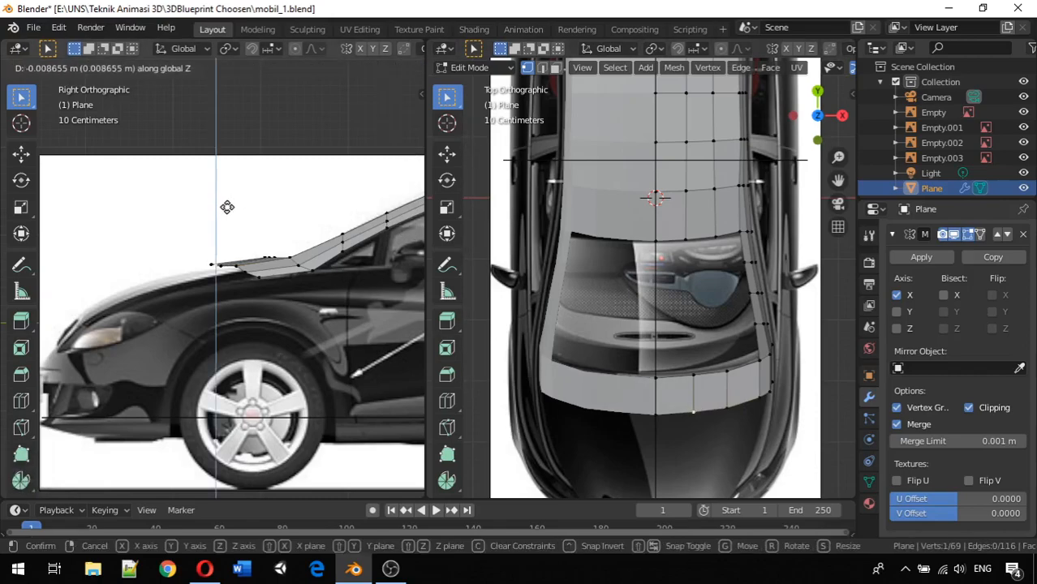
click(227, 207)
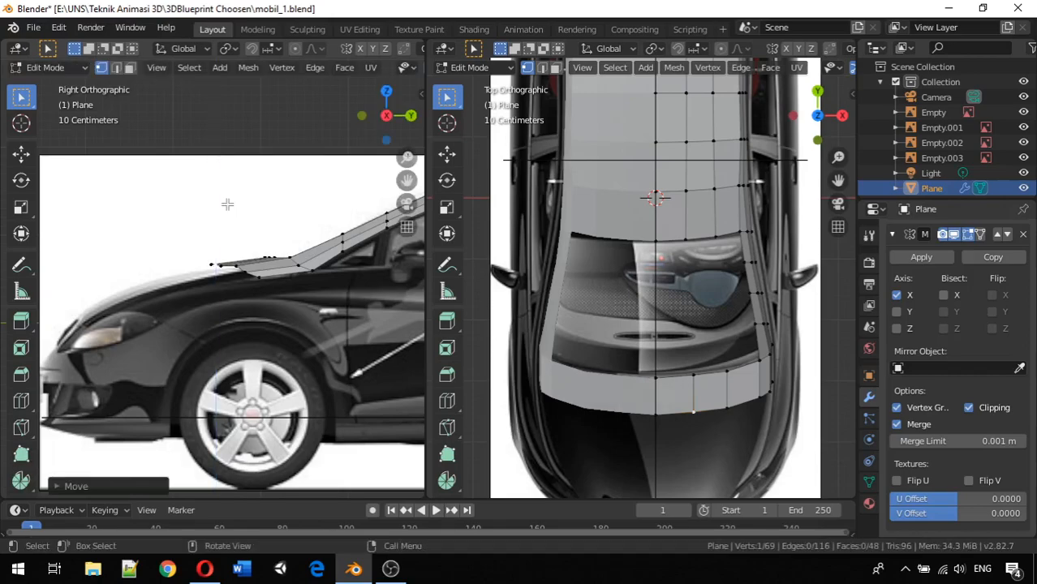
scroll(215, 275, up, 6)
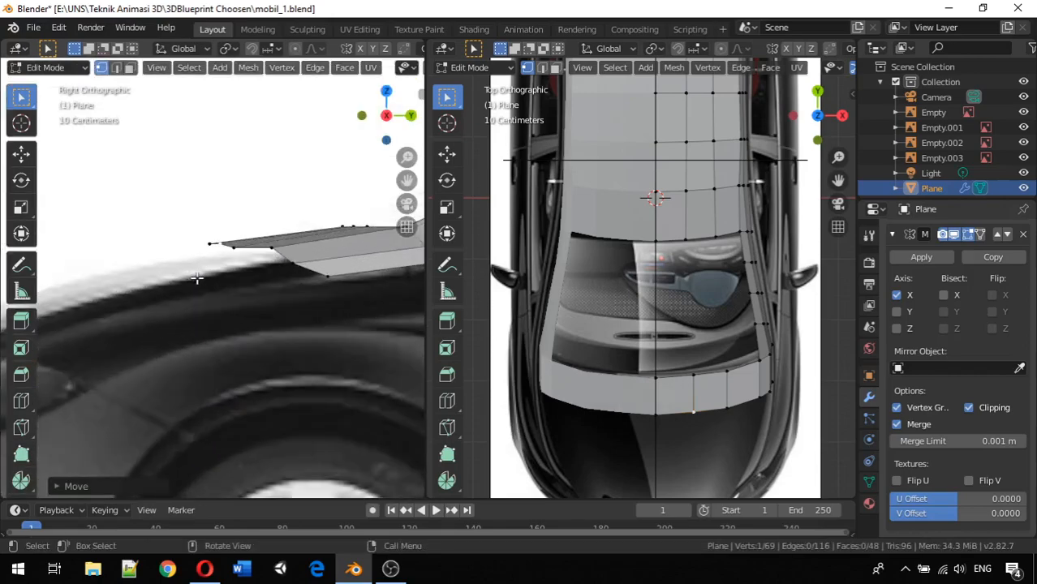
key(g)
key(z)
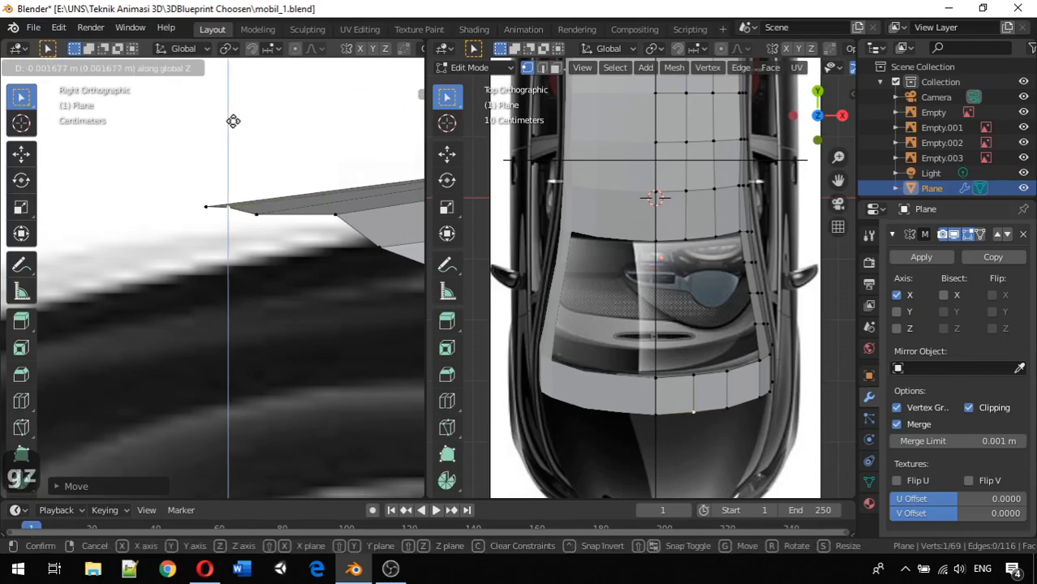
click(234, 124)
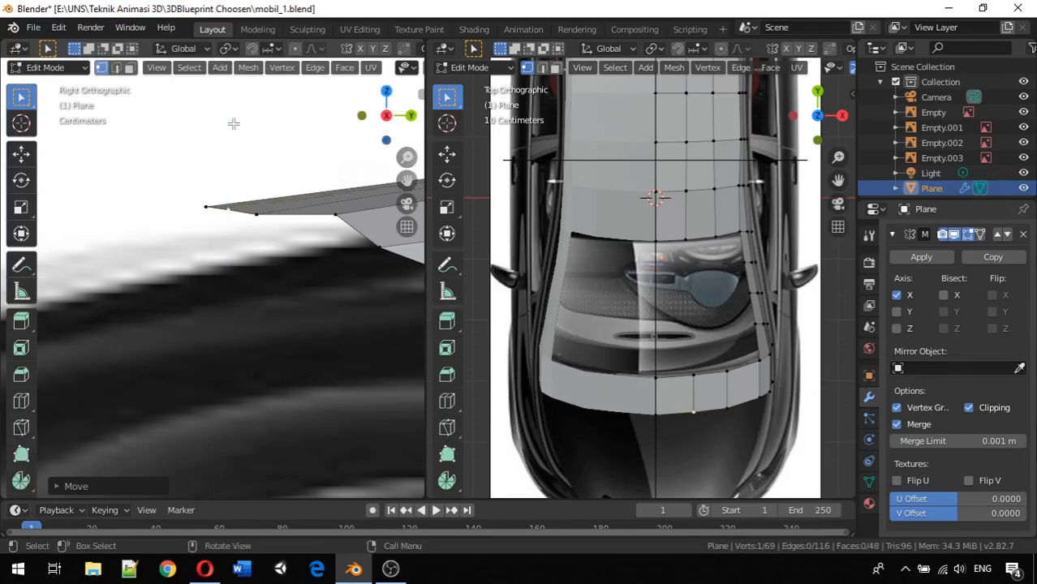
Raise the third front-edge vertex from the centreline about 0.008 m along Z and lower the centreline vertex about 0.003 m
click(254, 211)
key(g)
key(z)
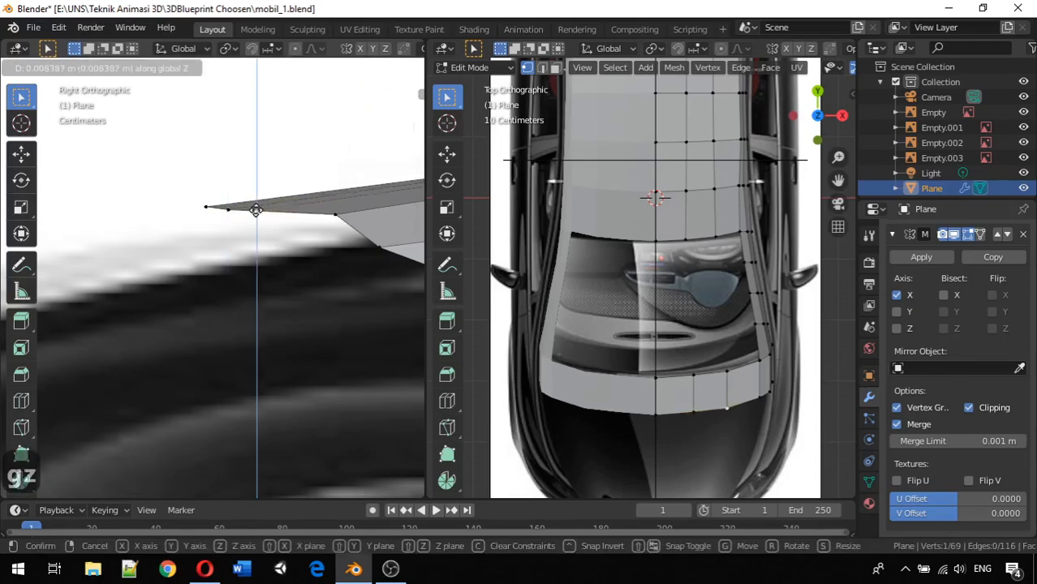
click(256, 210)
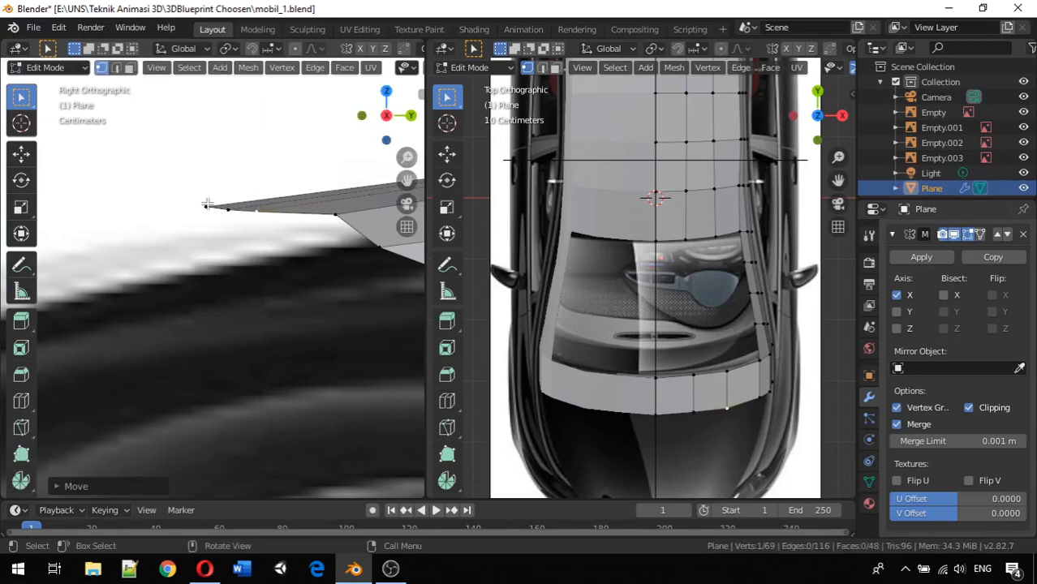
click(207, 205)
key(g)
key(z)
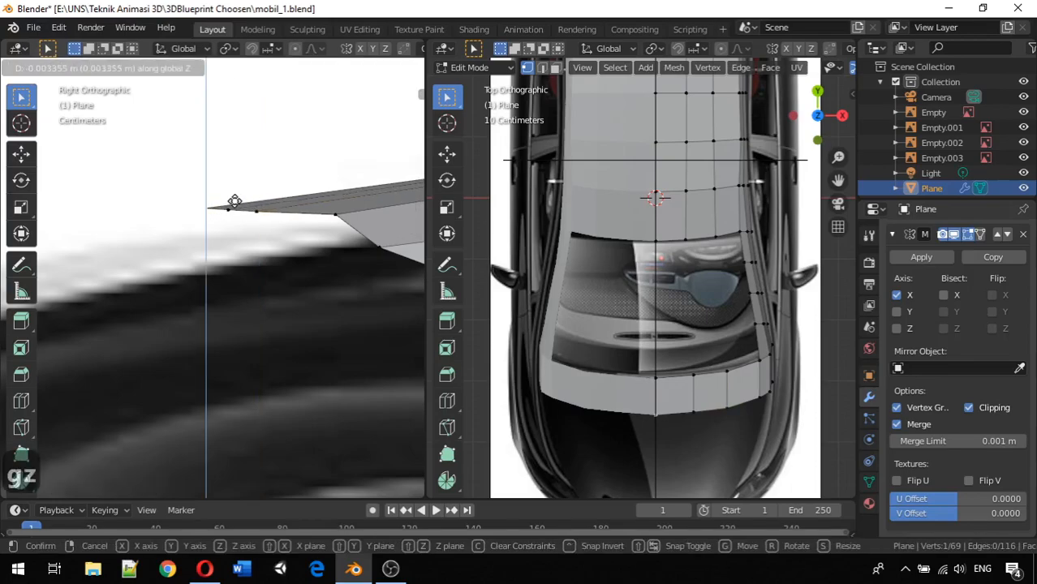
click(234, 202)
Examine the strip at the windshield base from the front in perspective and return to the right orthographic view
middle_drag(255, 232, 358, 289)
middle_drag(266, 262, 185, 297)
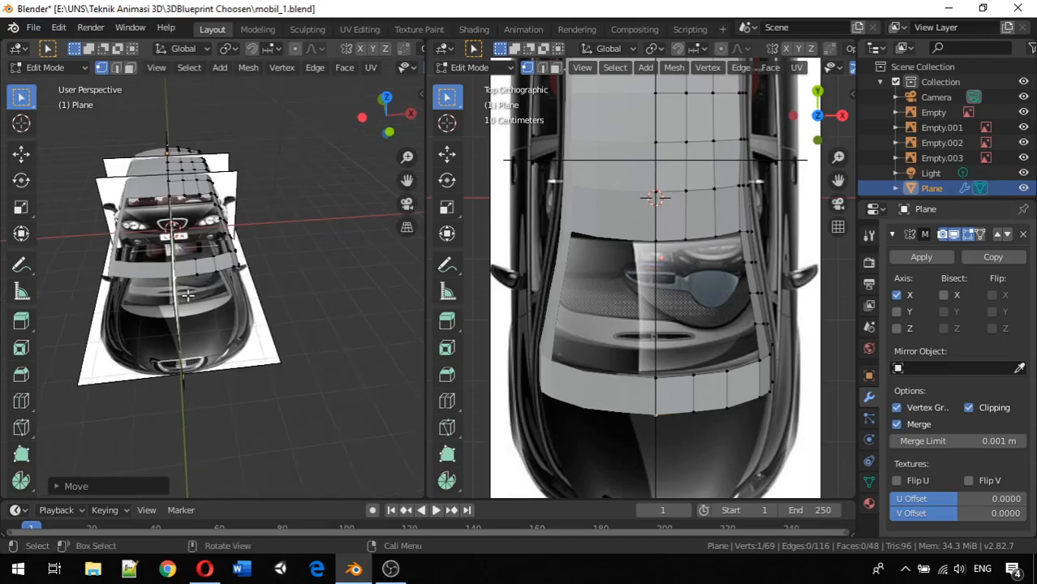
scroll(185, 300, up, 4)
scroll(185, 299, down, 3)
scroll(182, 294, up, 2)
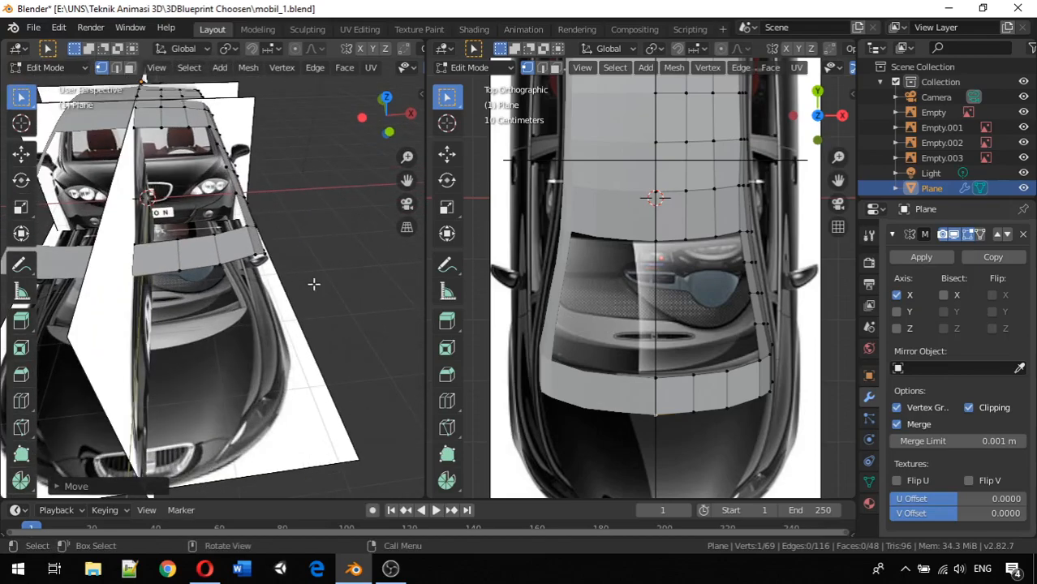
middle_drag(246, 267, 233, 221)
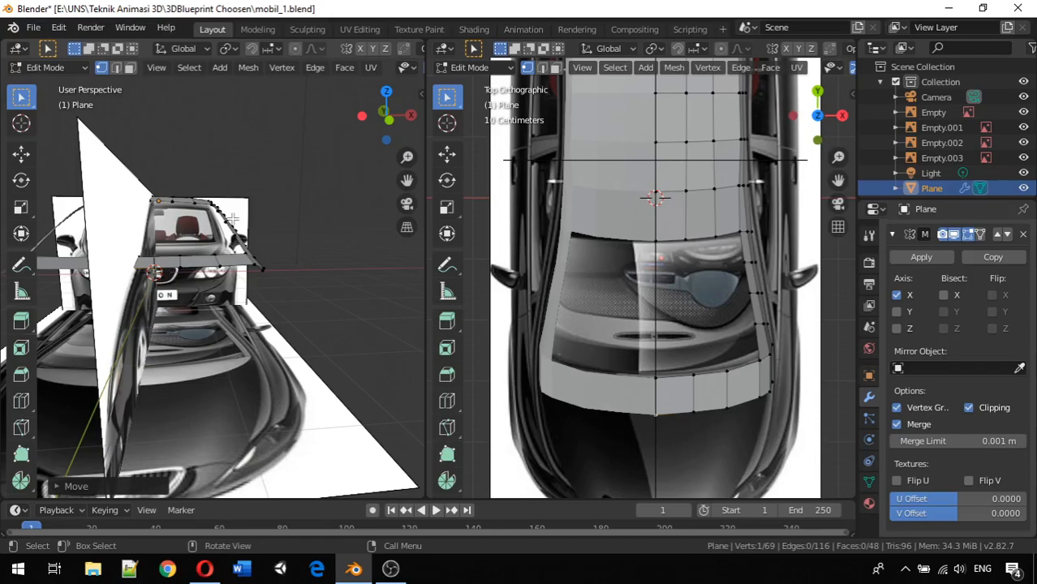
key(KP_3)
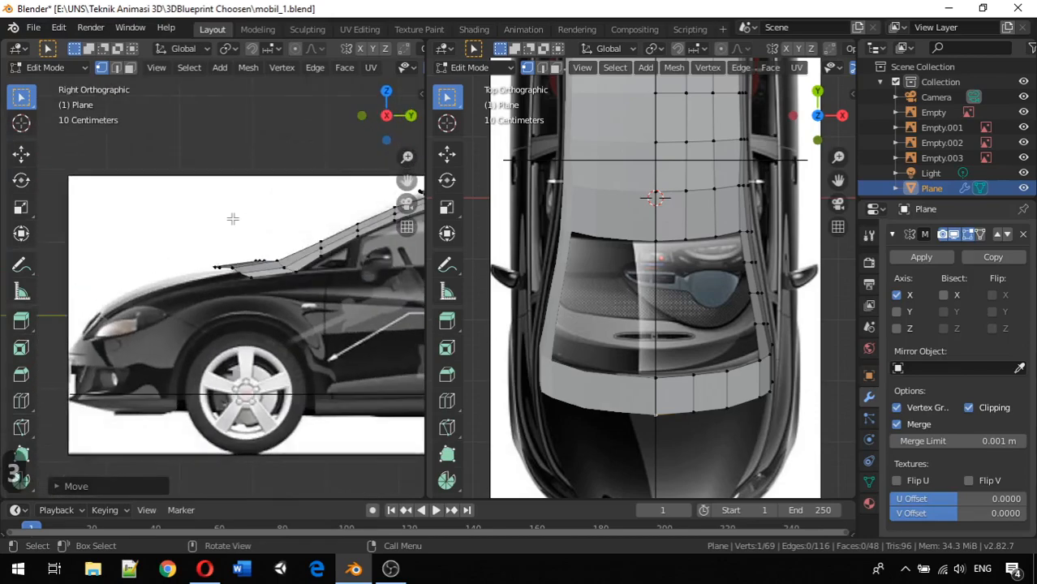
Extrude the strip's whole front edge about 0.5 m forward along Y onto the hood
click(236, 266)
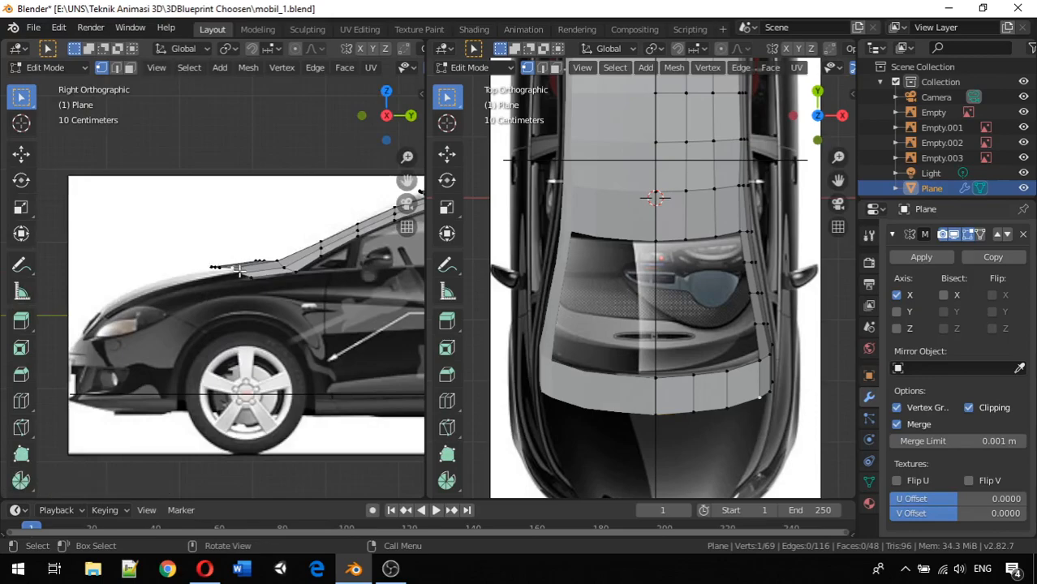
key(alt)
alt+click(729, 403)
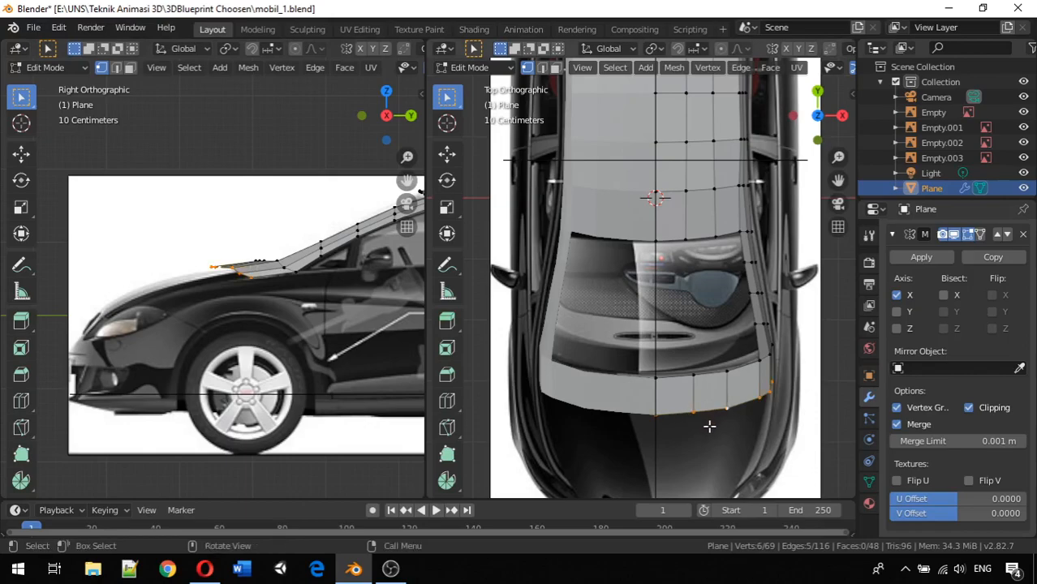
key(e)
key(y)
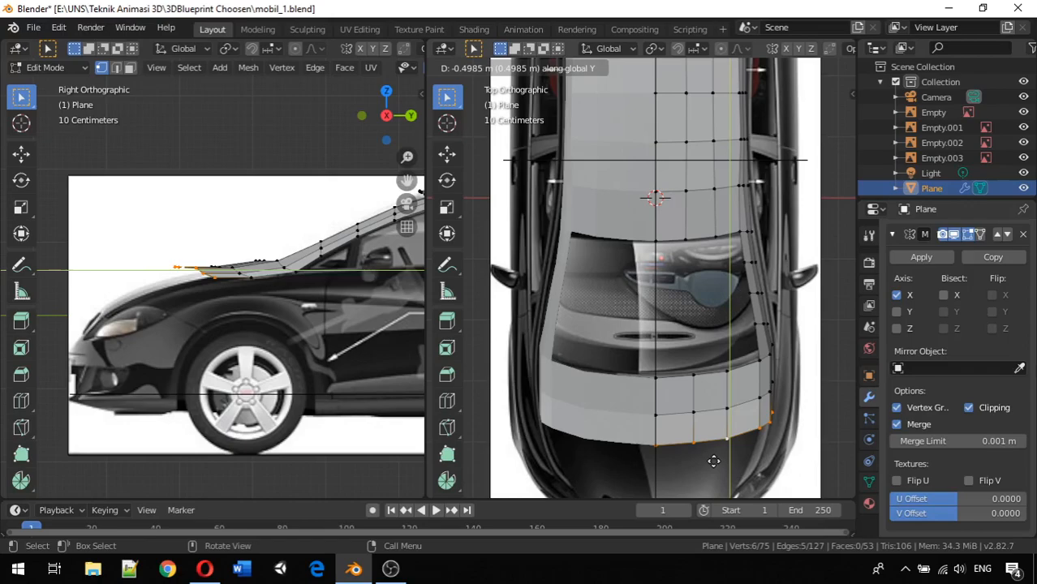
click(713, 461)
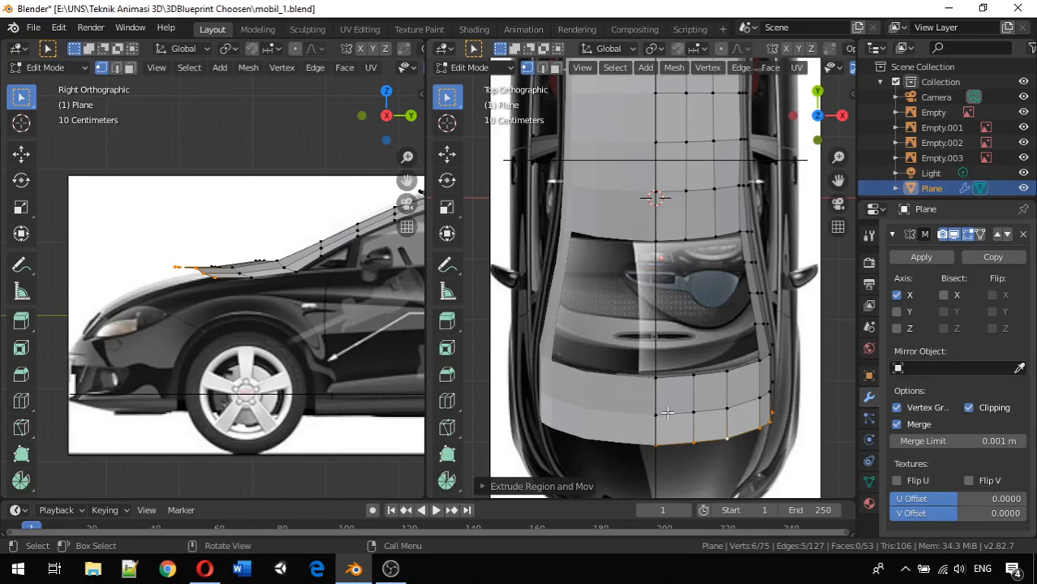
key(h)
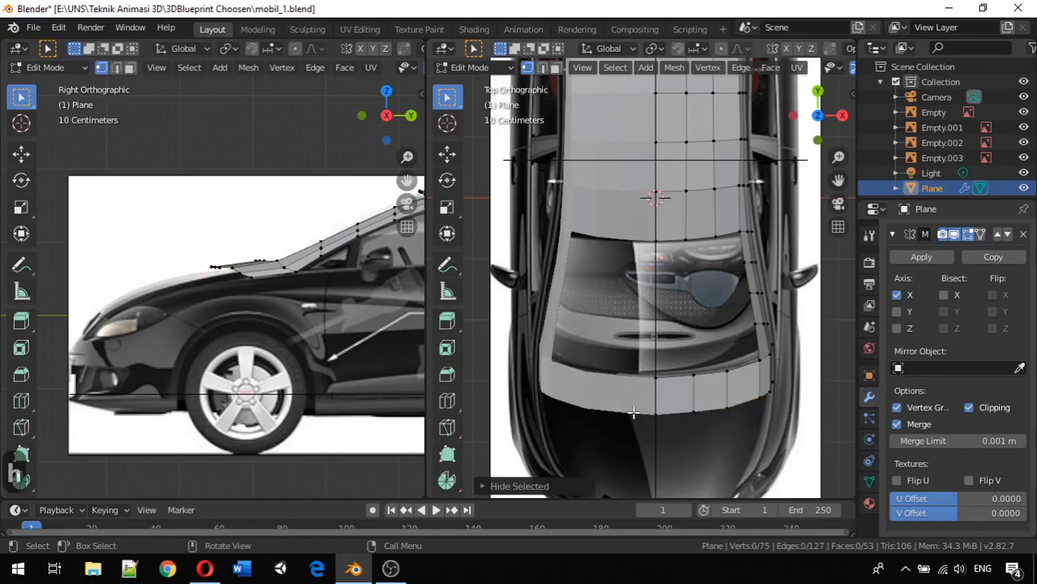
key(x)
key(Escape)
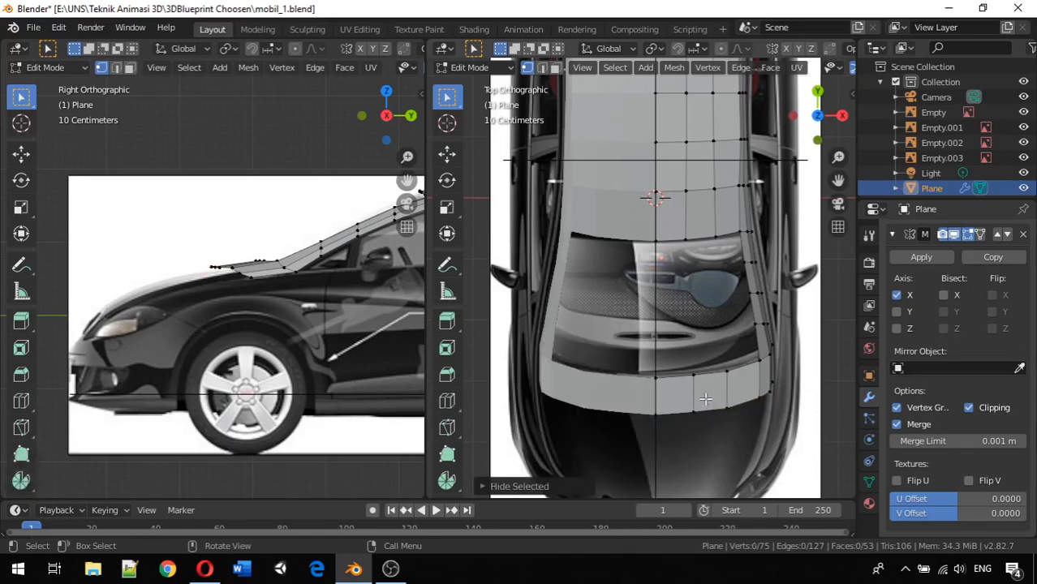
key(ctrl+z)
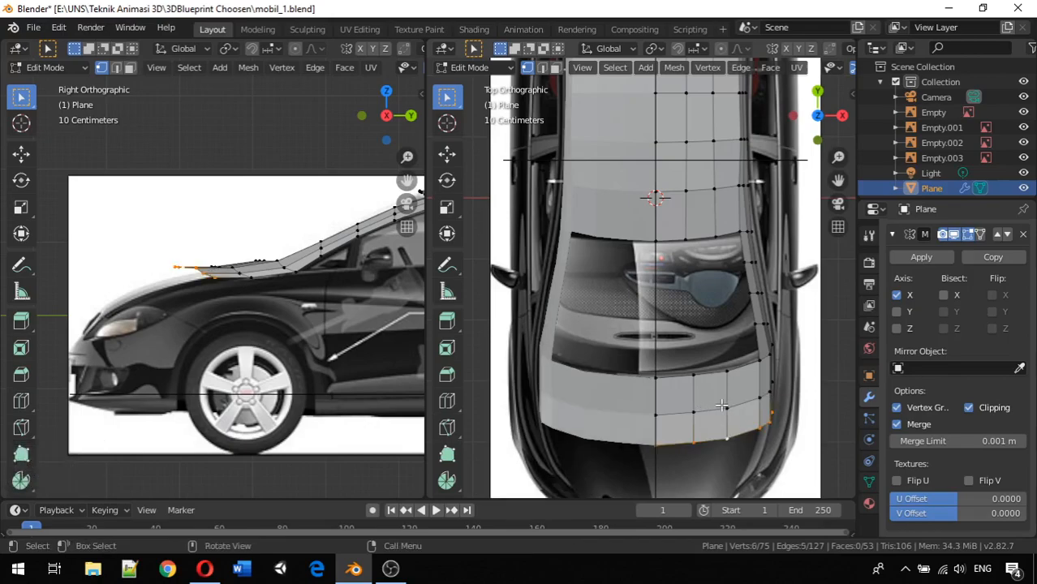
Shift the new front edge about 0.09 m inward along X and lower it about 0.08 m along Z
key(g)
key(x)
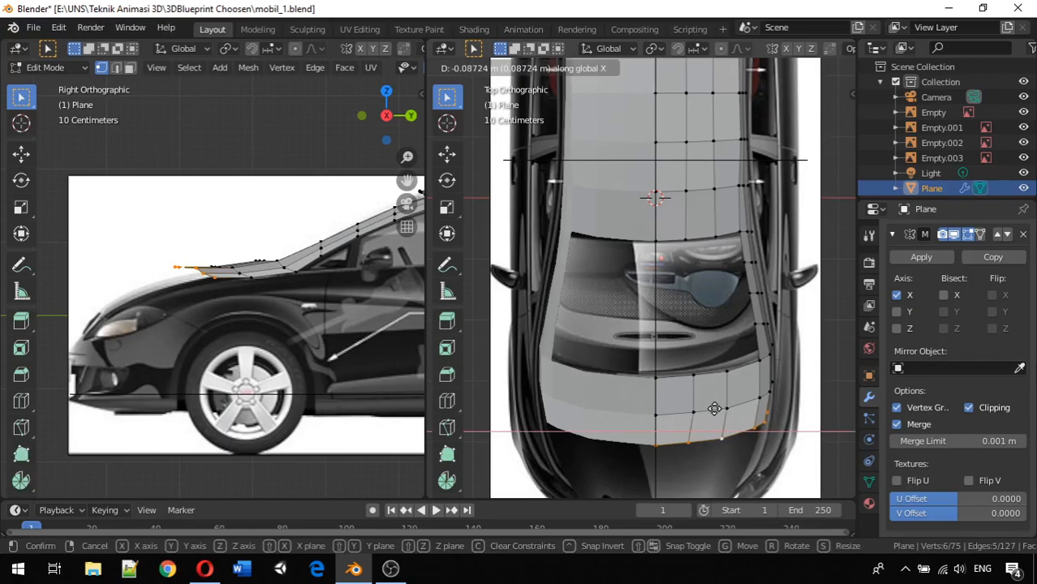
click(714, 408)
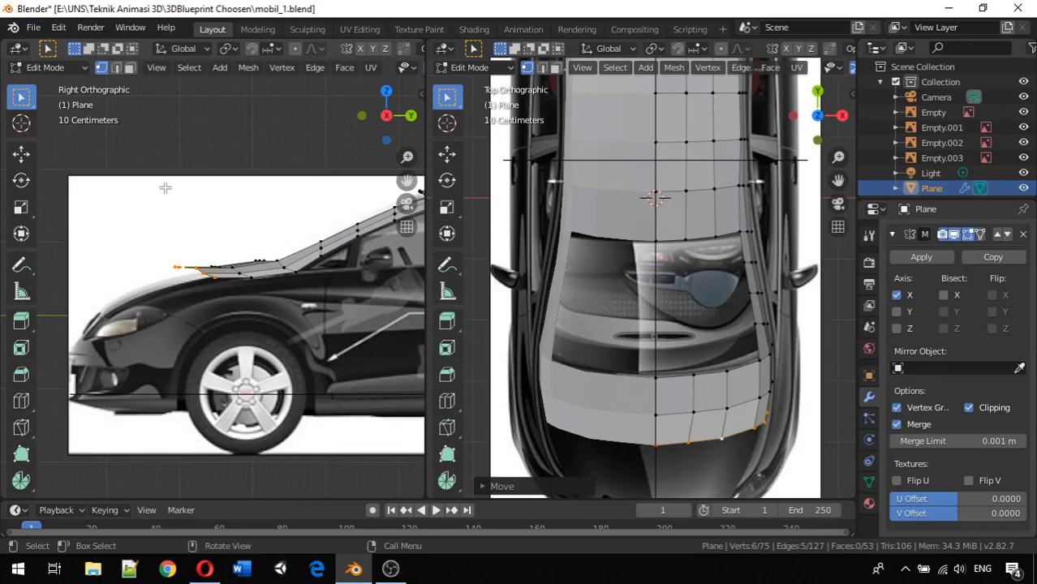
key(g)
key(z)
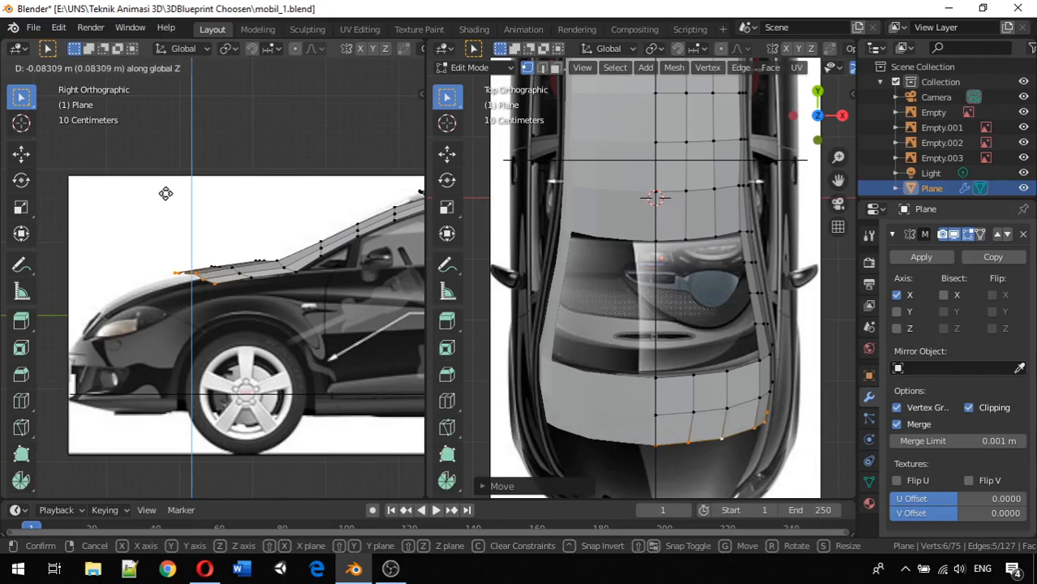
click(165, 193)
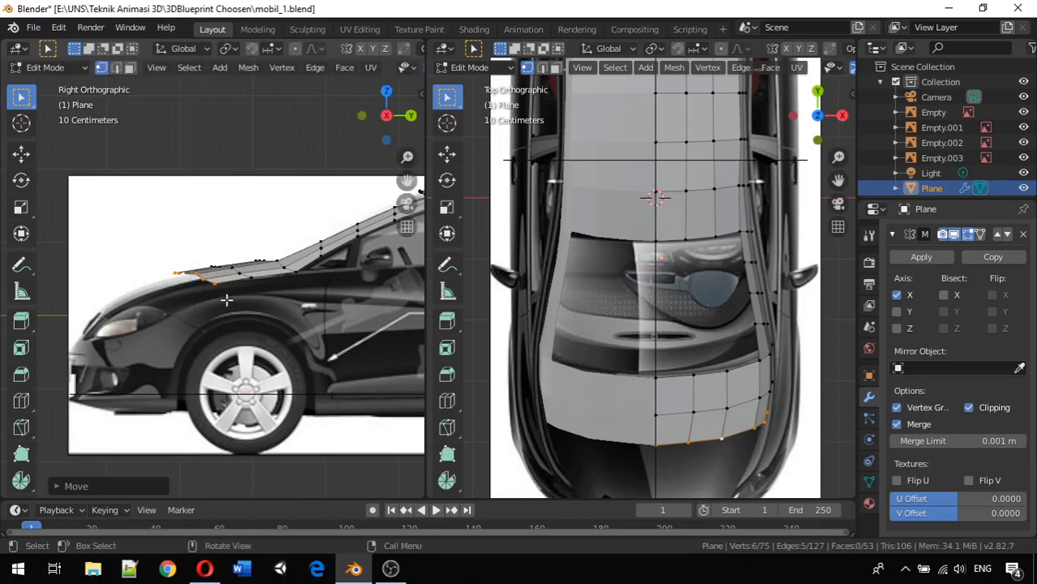
Move the outermost vertex of the new front edge about 0.09 m outward along X
scroll(208, 283, up, 2)
scroll(208, 283, up, 1)
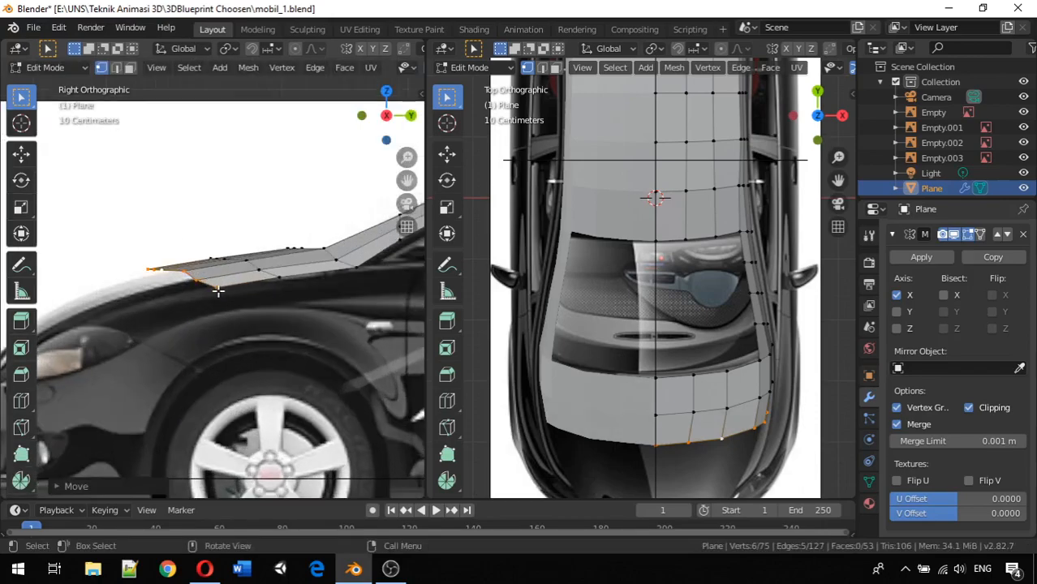
click(217, 285)
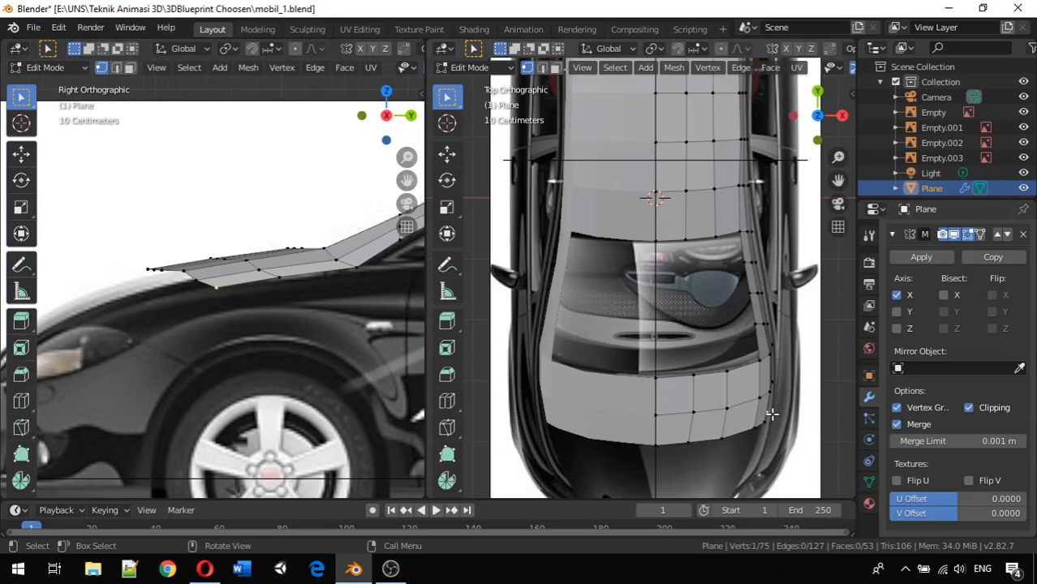
scroll(772, 415, up, 1)
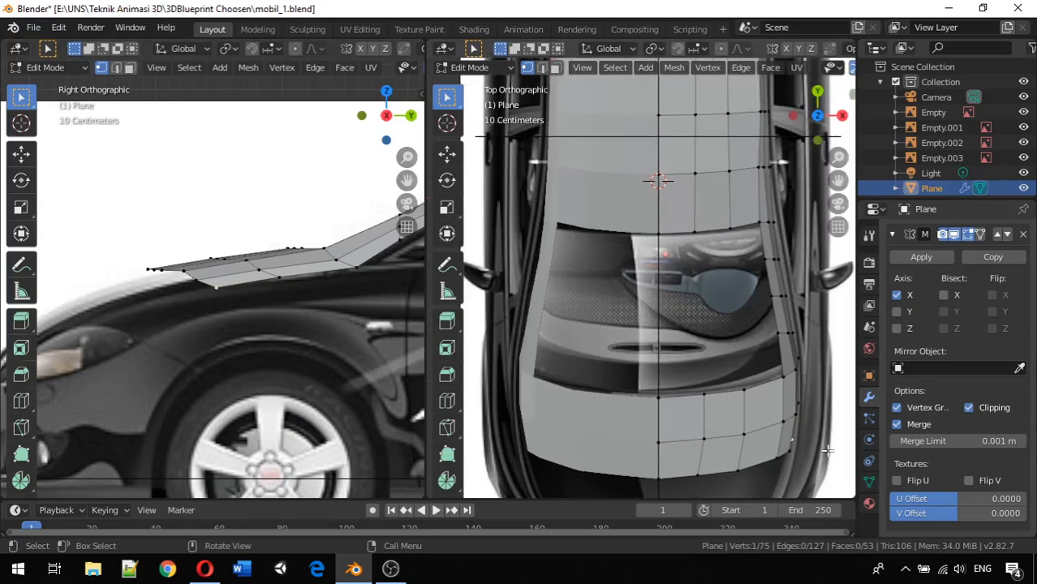
key(g)
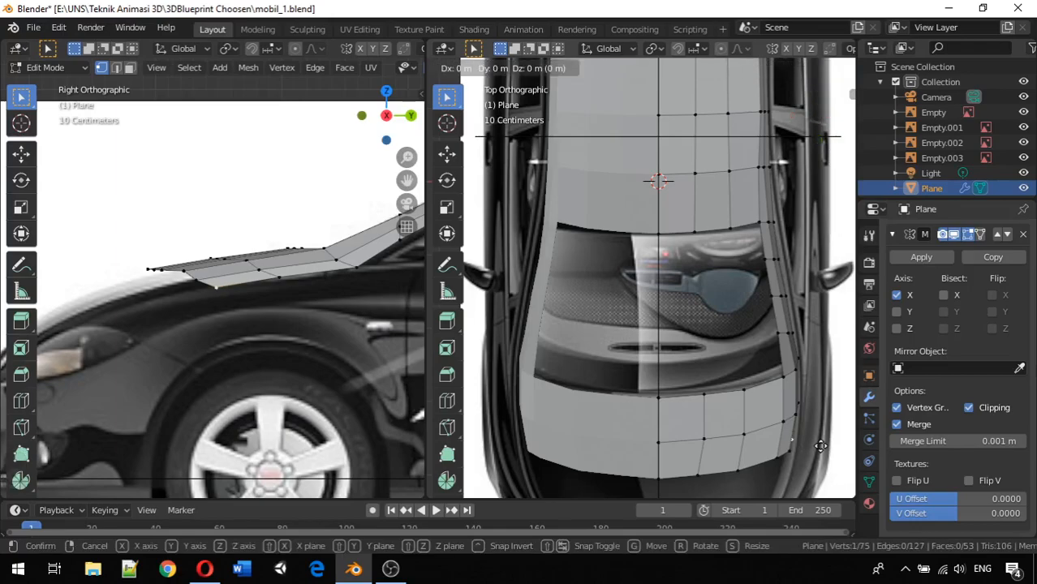
key(x)
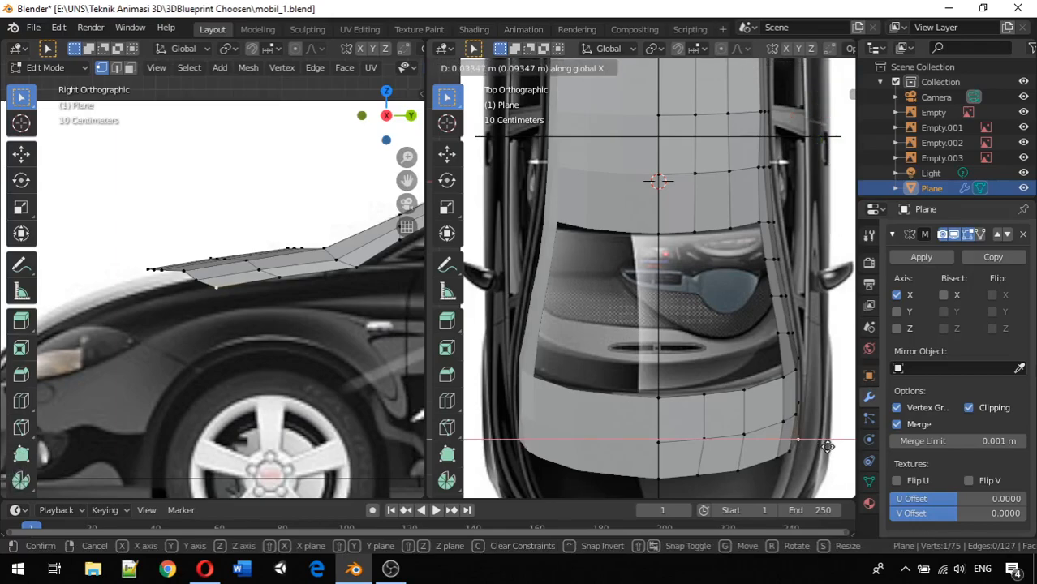
click(825, 449)
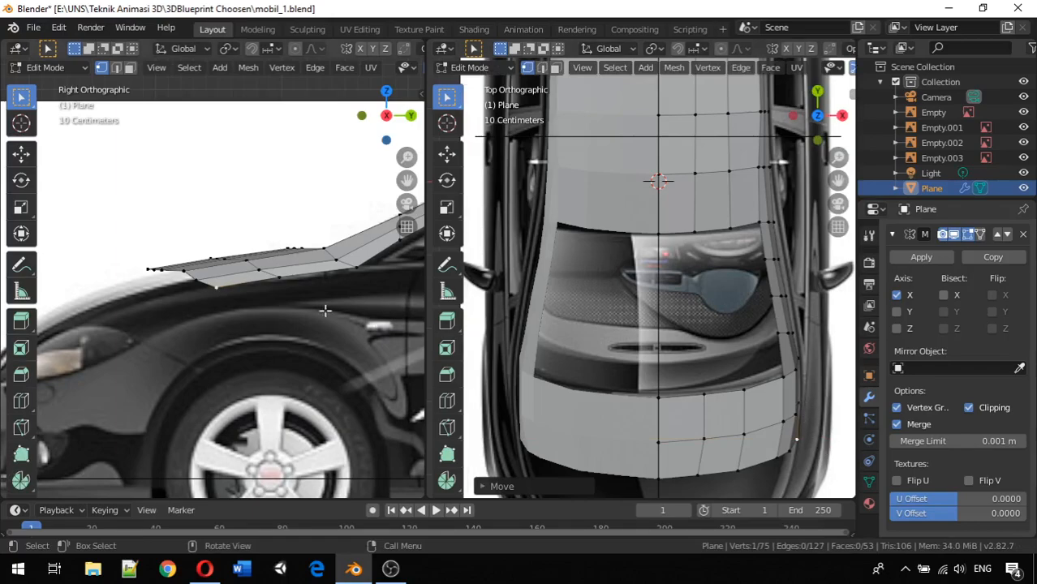
Move the outermost vertex of the row just behind the hood's front edge about 0.06 m outward along X
click(280, 276)
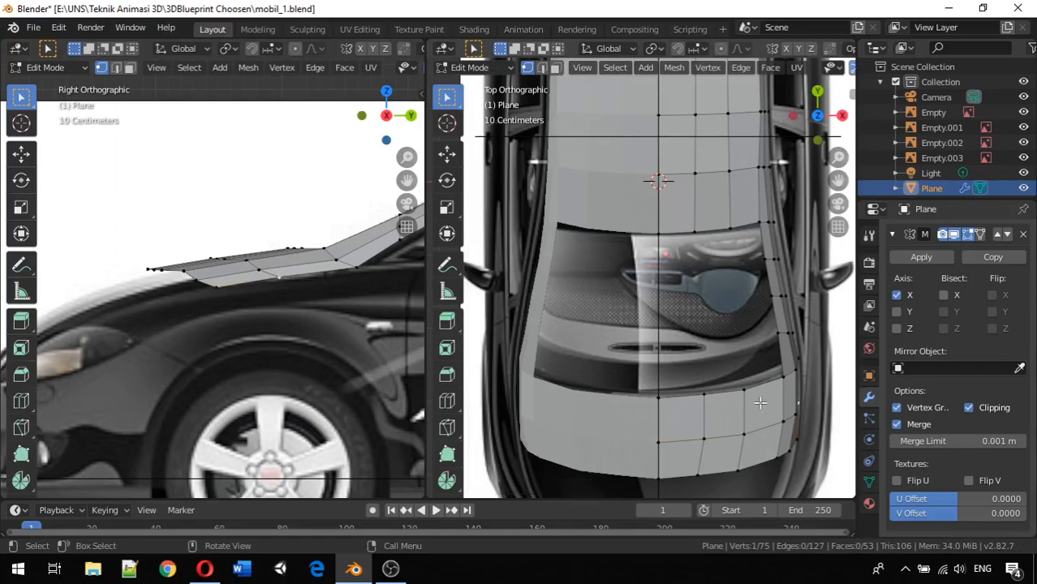
key(g)
key(x)
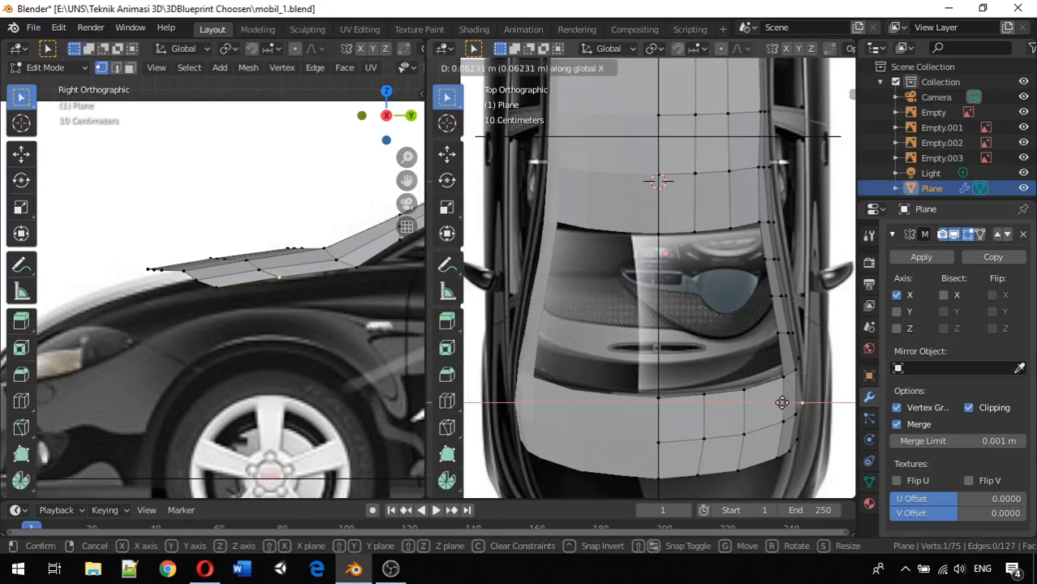
click(779, 402)
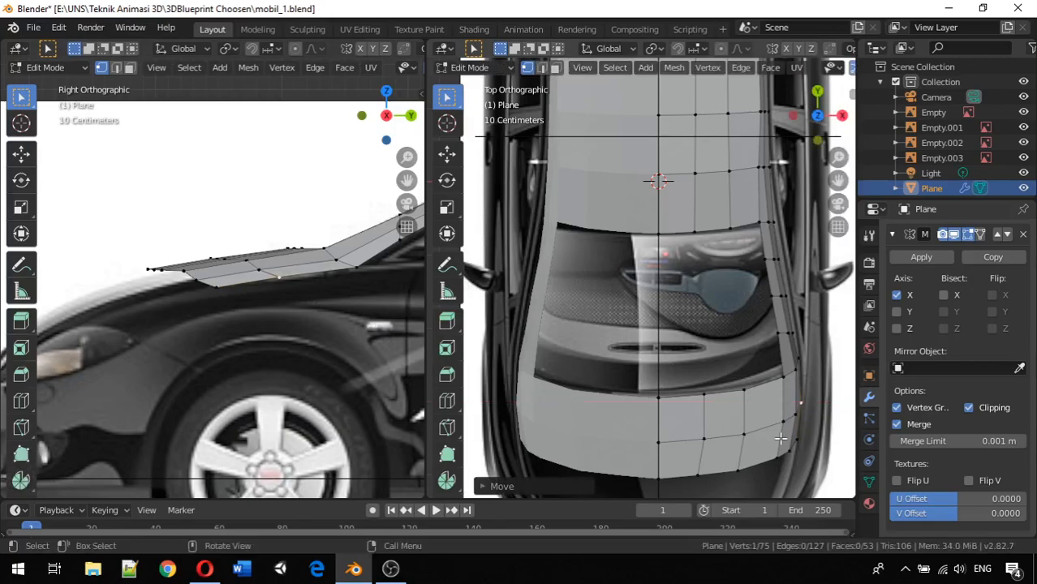
middle_drag(342, 351, 421, 379)
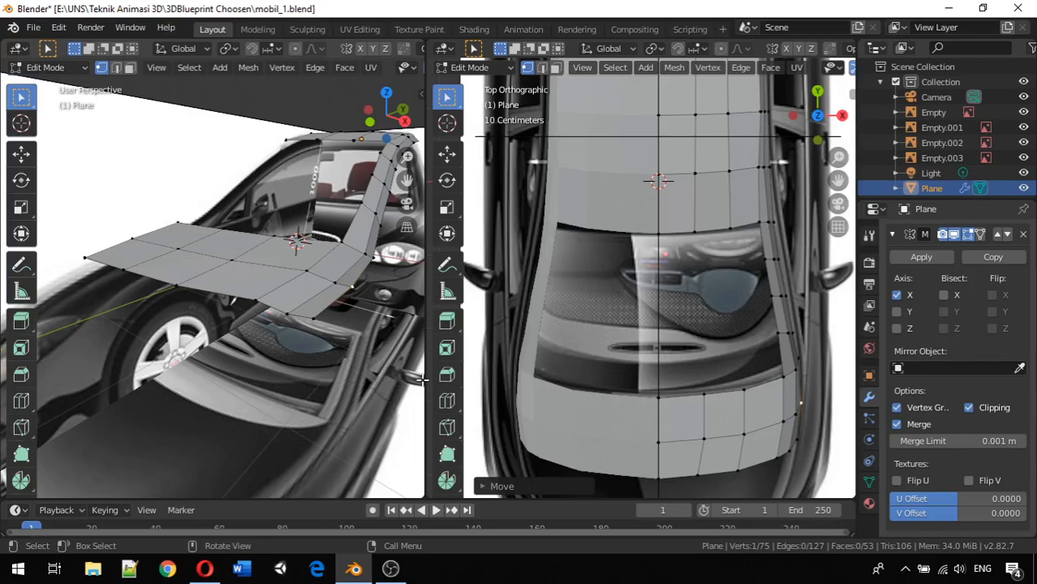
key(KP_3)
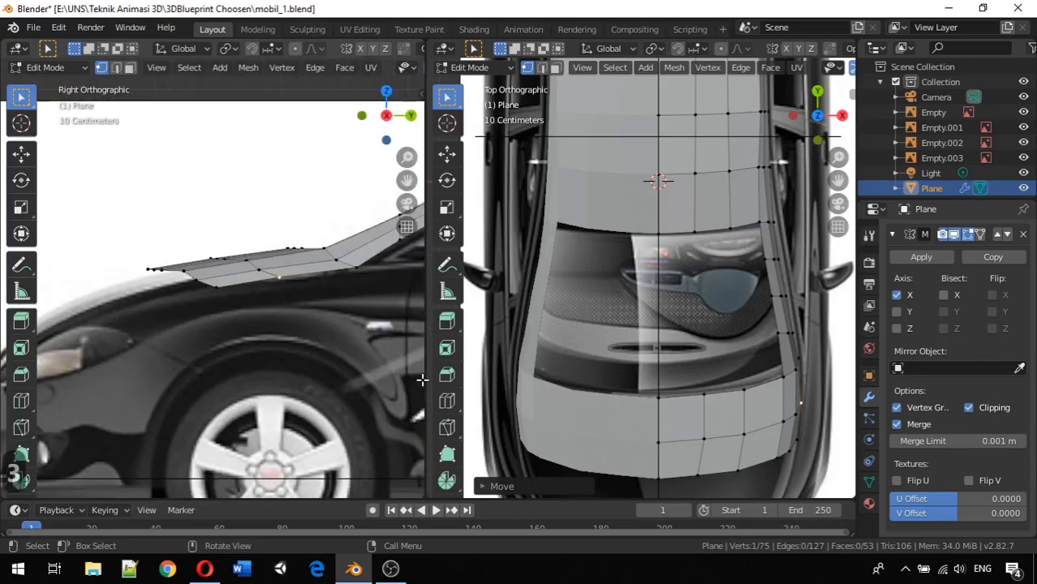
Extrude the hood's whole front edge about 0.5 m further forward along Y
scroll(699, 459, down, 2)
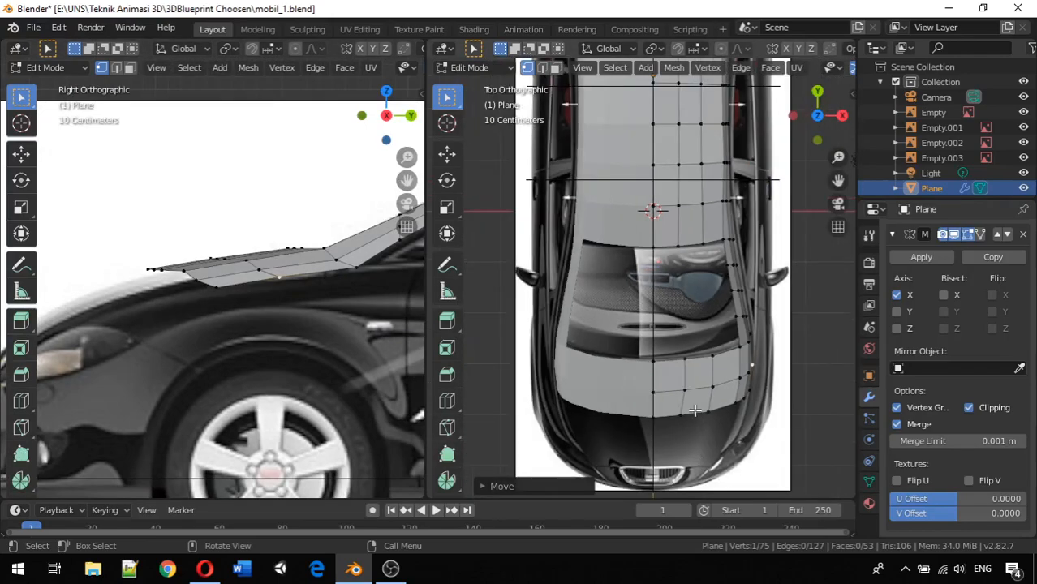
alt+click(691, 412)
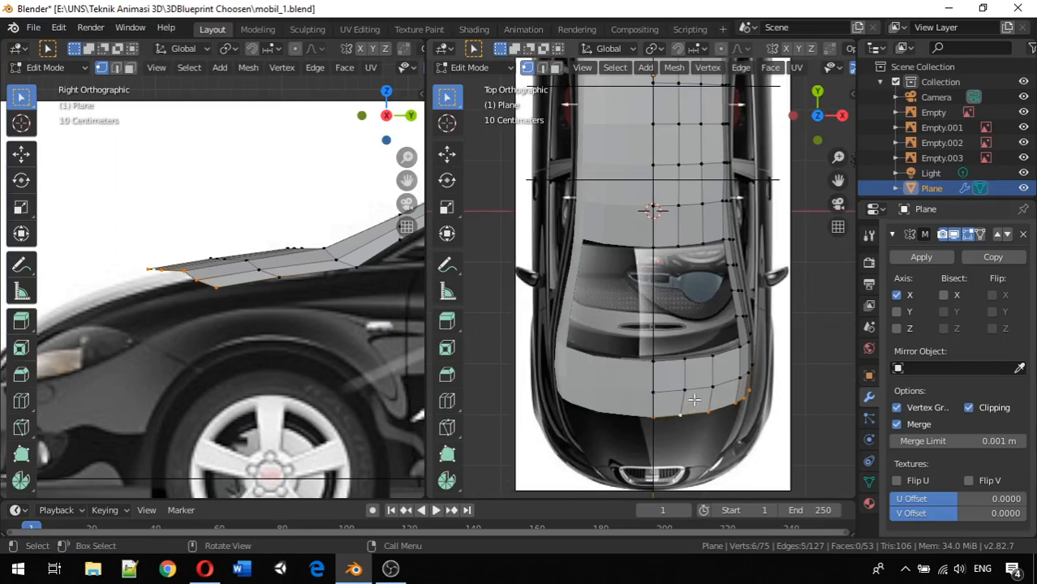
key(e)
key(y)
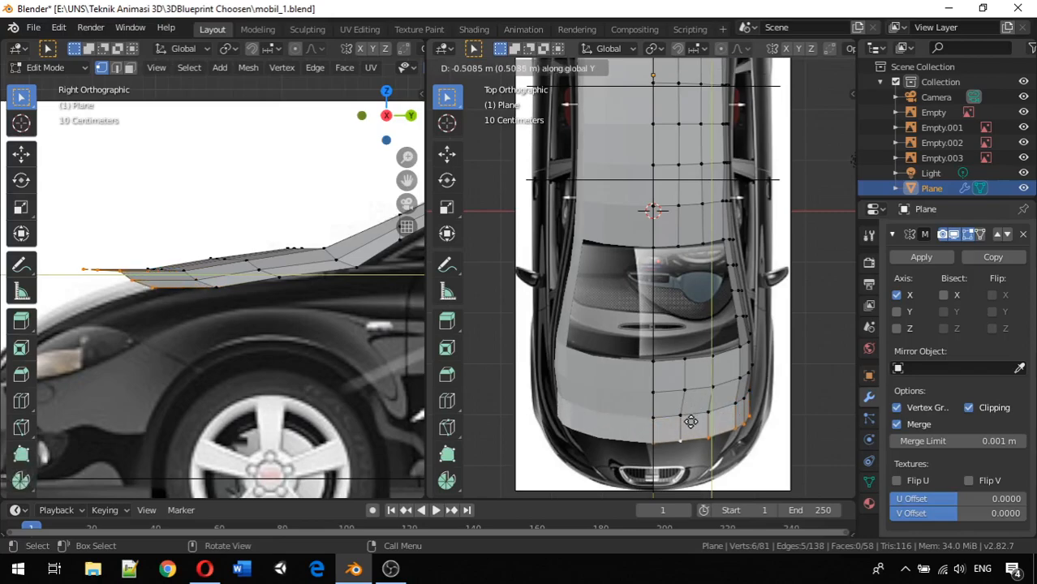
click(687, 419)
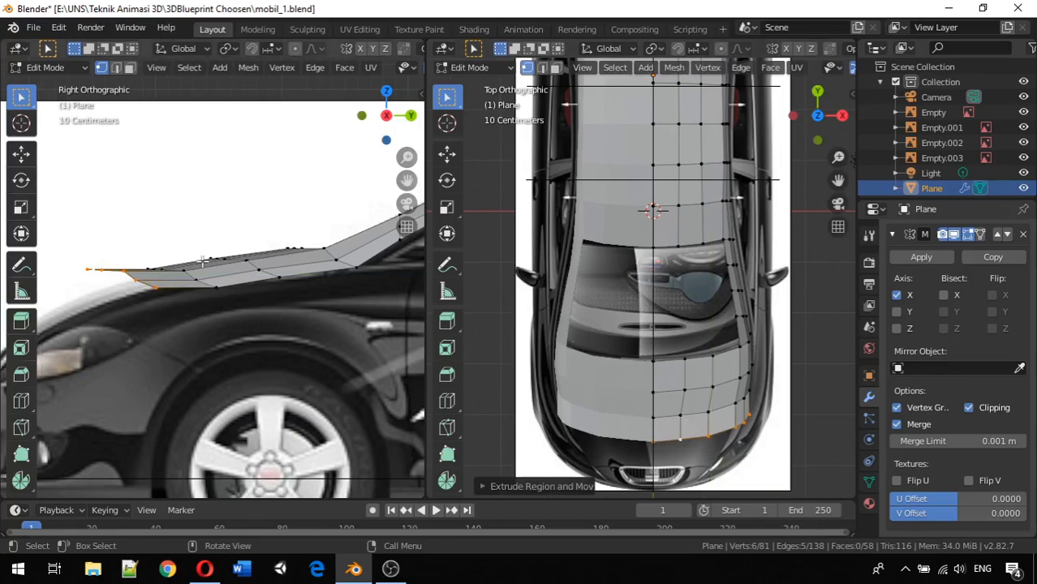
Lower the extruded front edge about 0.13 m along Z onto the side blueprint's hood line and shift it about 0.13 m inward along X
key(g)
key(z)
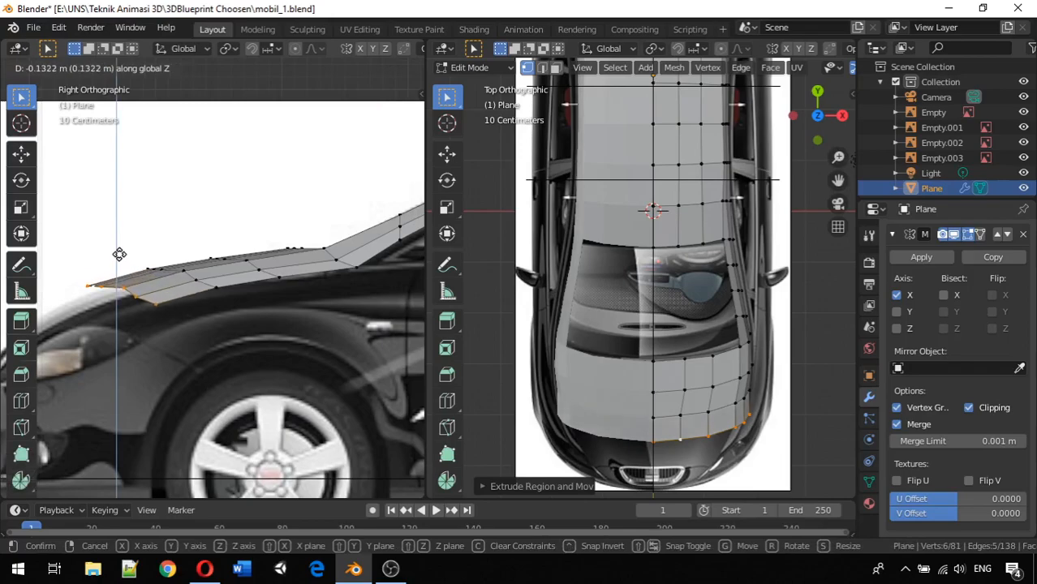
click(119, 254)
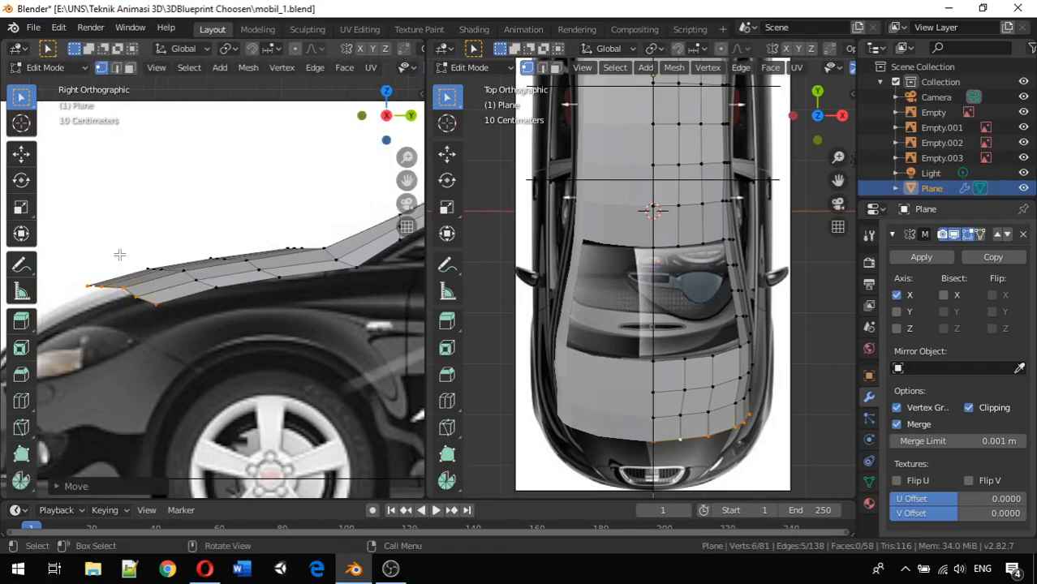
key(g)
key(z)
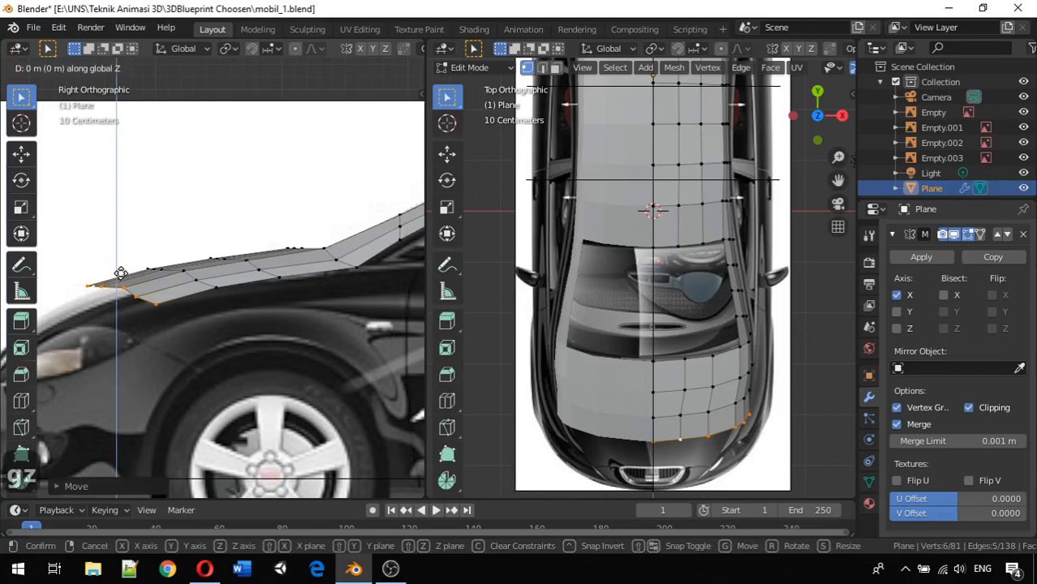
click(120, 274)
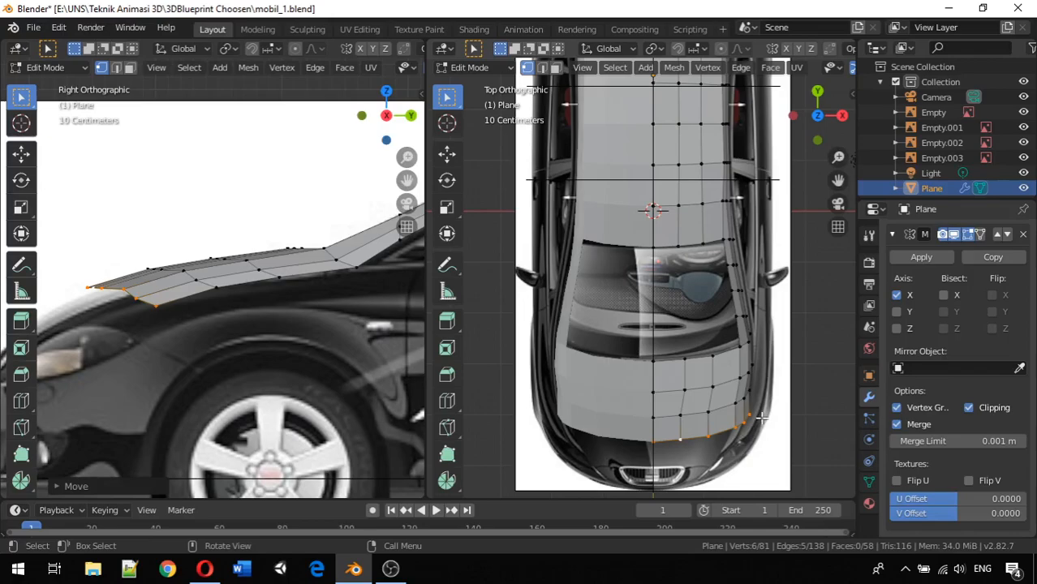
key(g)
key(x)
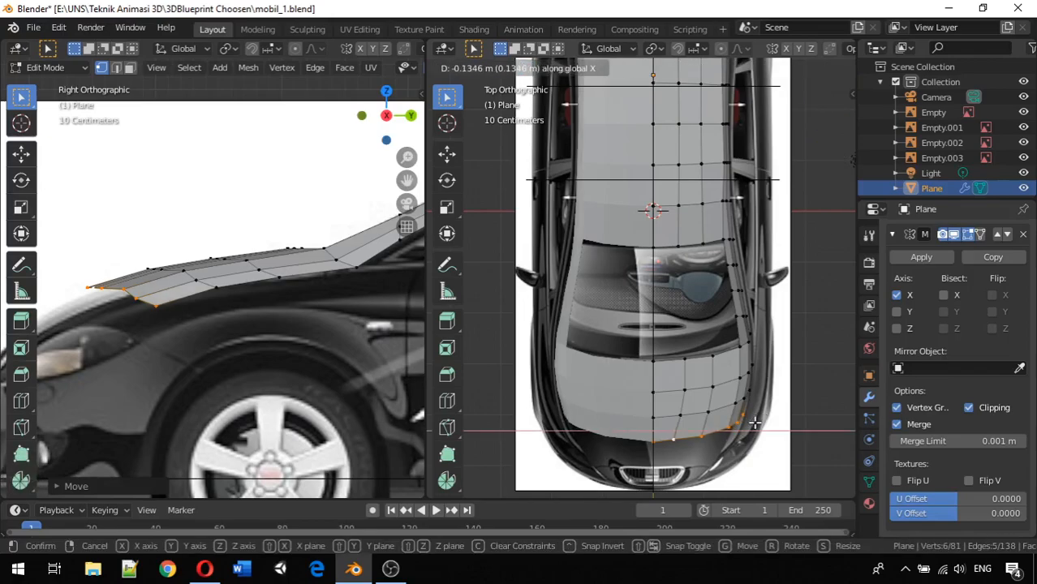
click(753, 423)
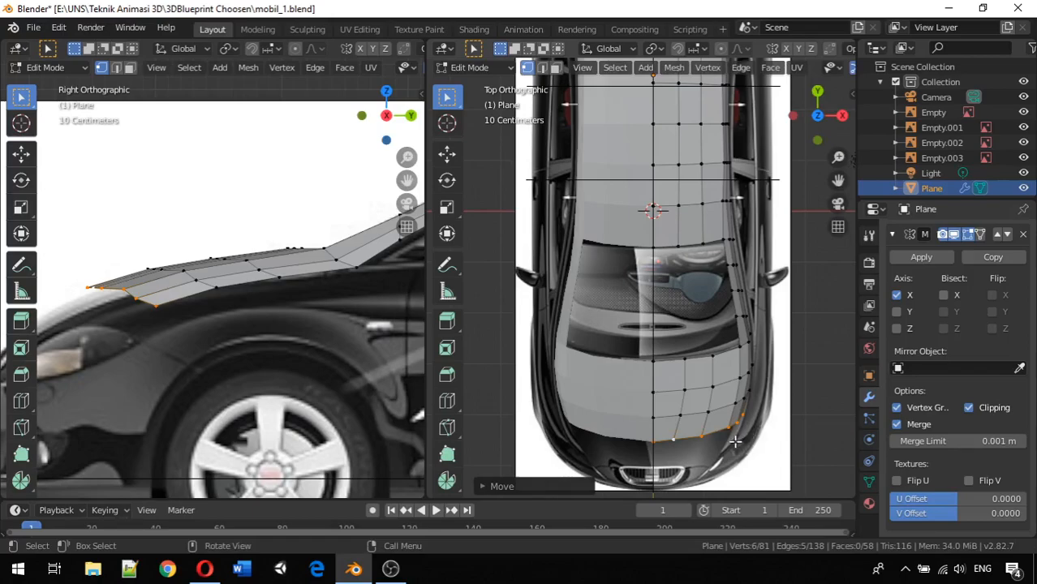
Extrude the front edge again about 0.37 m forward along Y toward the grille
key(g)
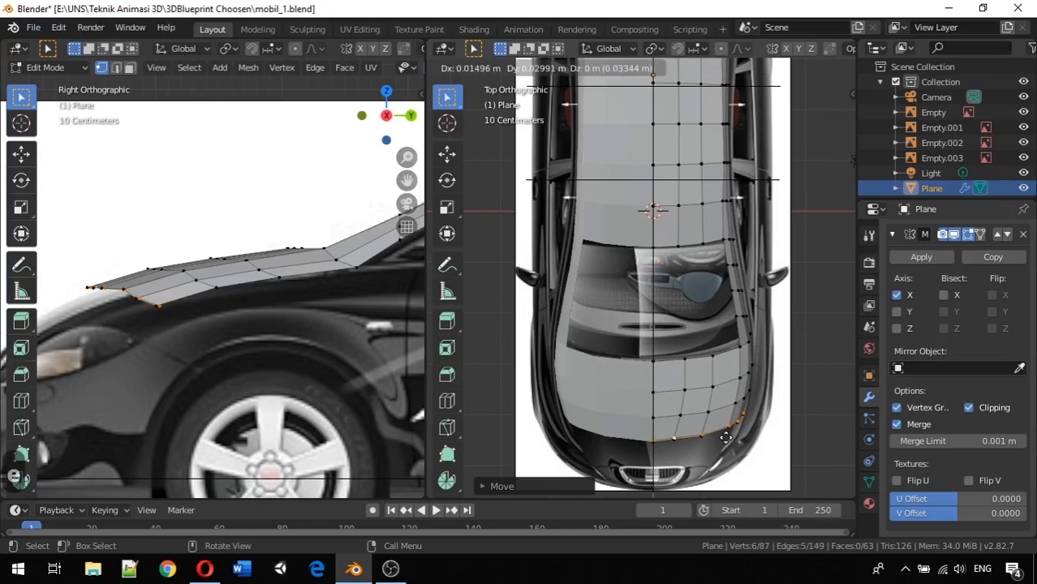
key(y)
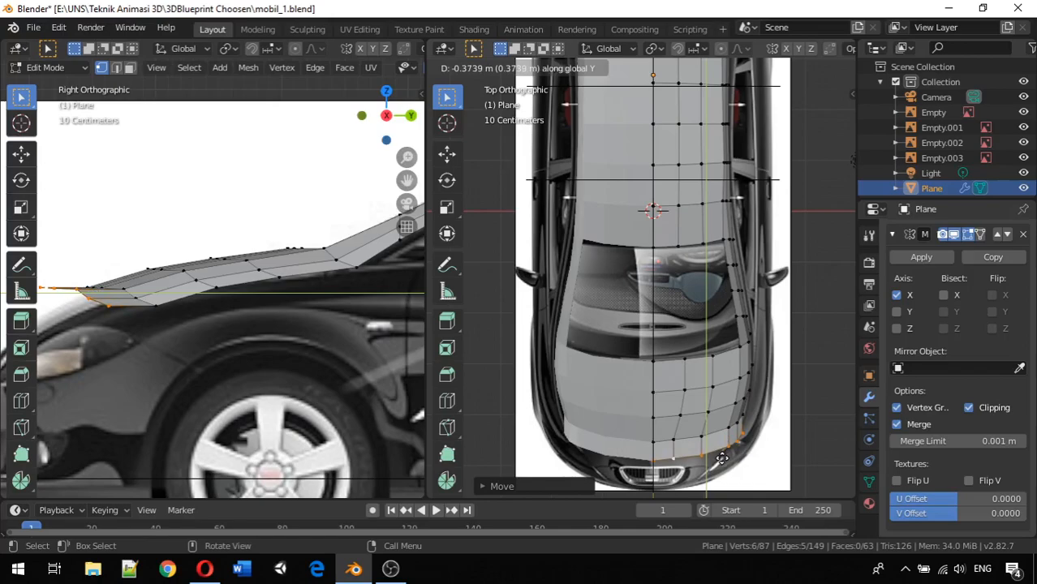
click(721, 459)
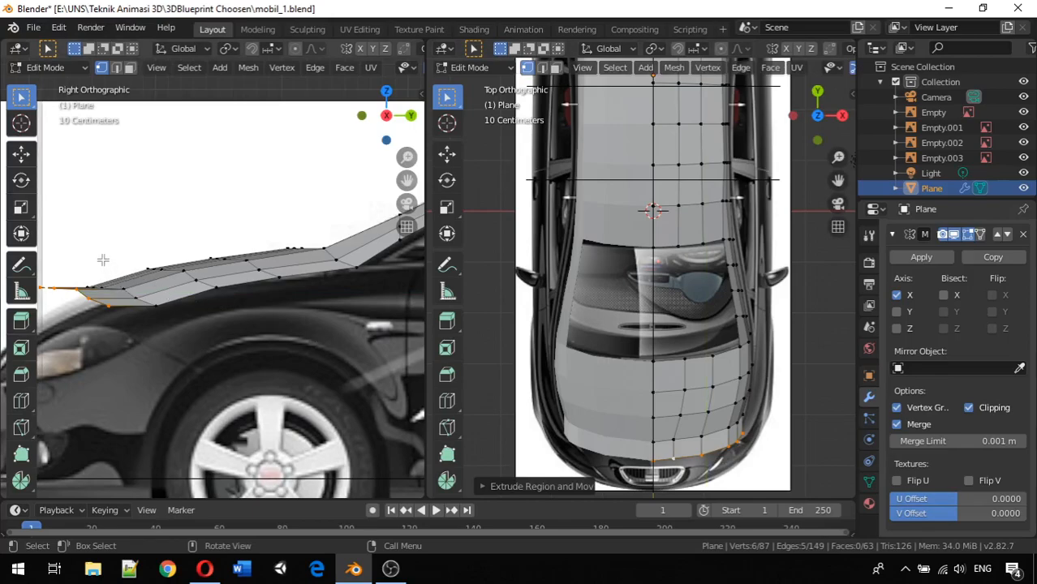
Lower the foremost edge about 0.17 m along Z and shift it about 0.10 m inward along X
key(g)
key(z)
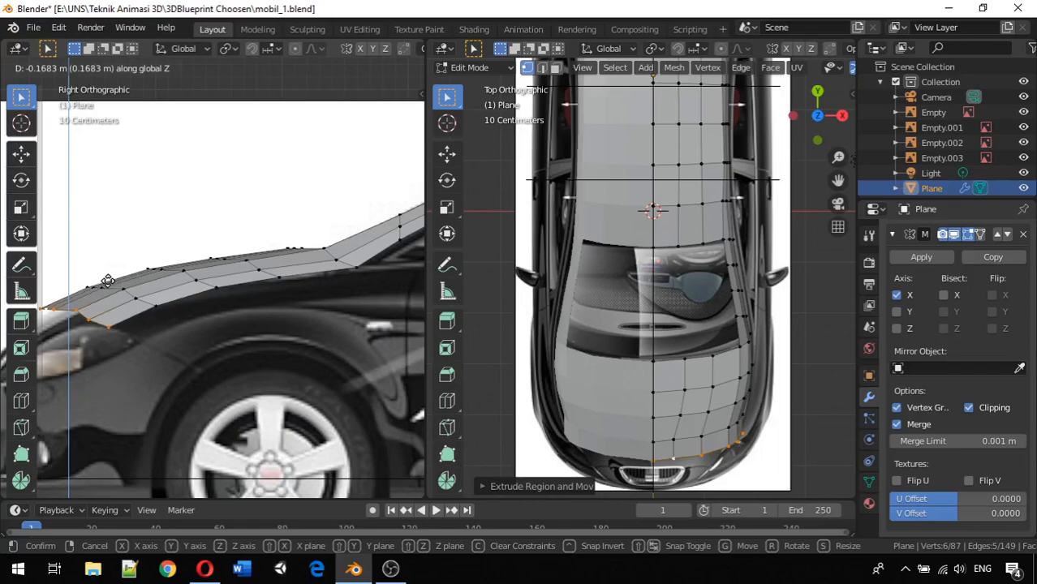
click(107, 281)
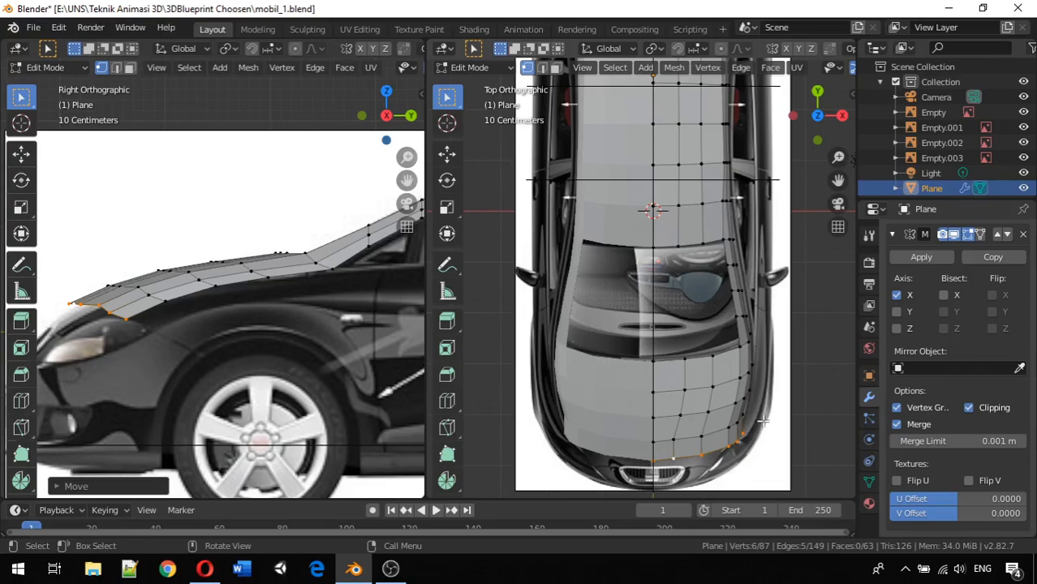
key(g)
key(x)
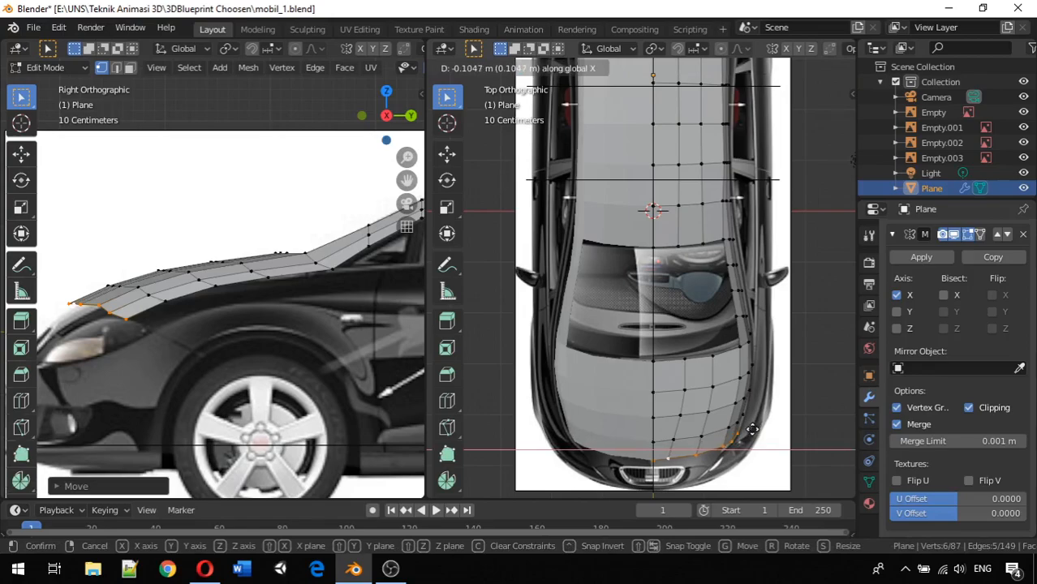
click(752, 430)
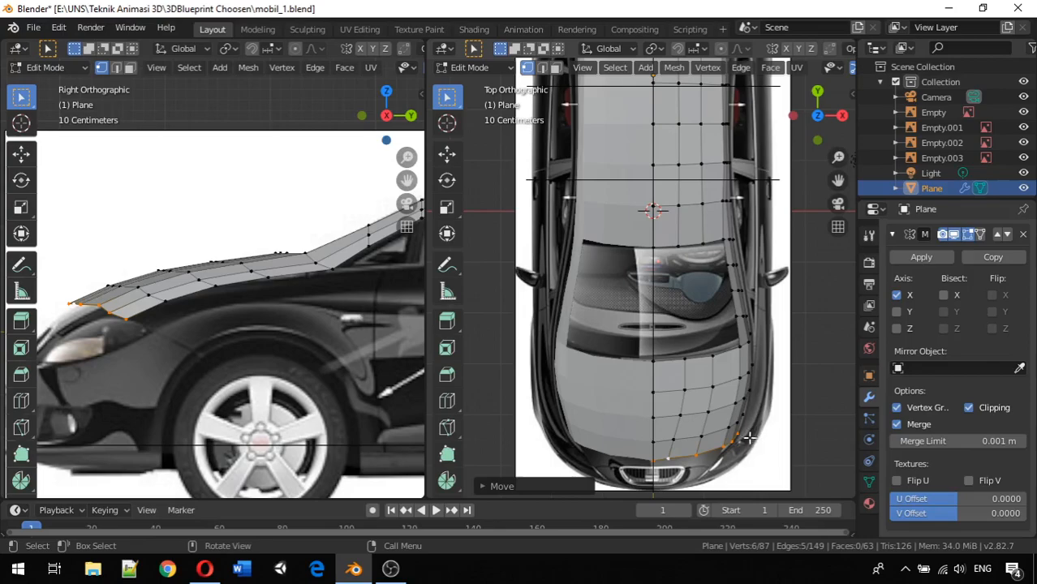
Move the outermost vertices outward along X, about 0.04 m on the row behind the front edge and about 0.03 m on the front edge
click(745, 416)
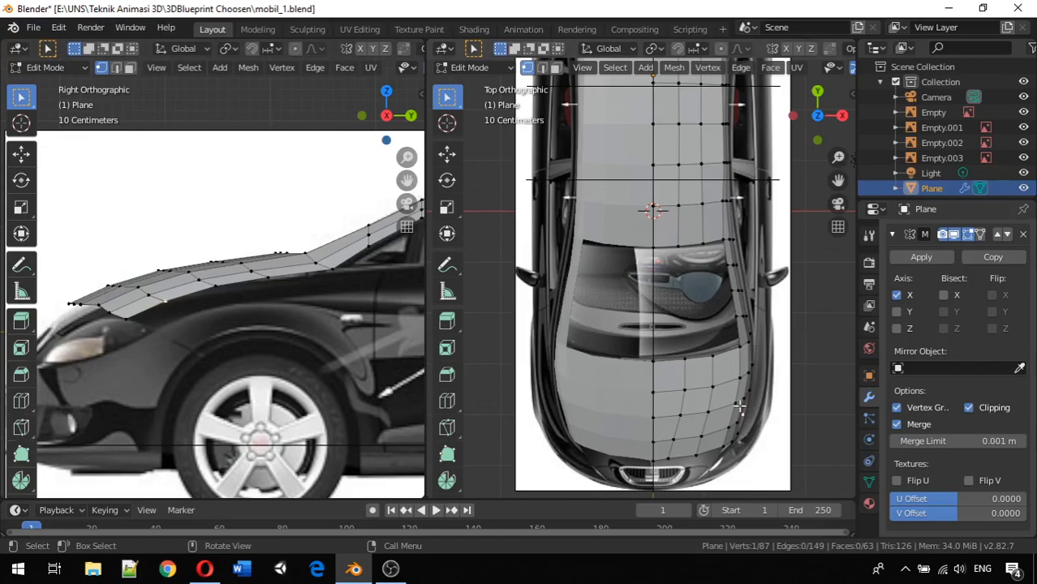
key(g)
key(x)
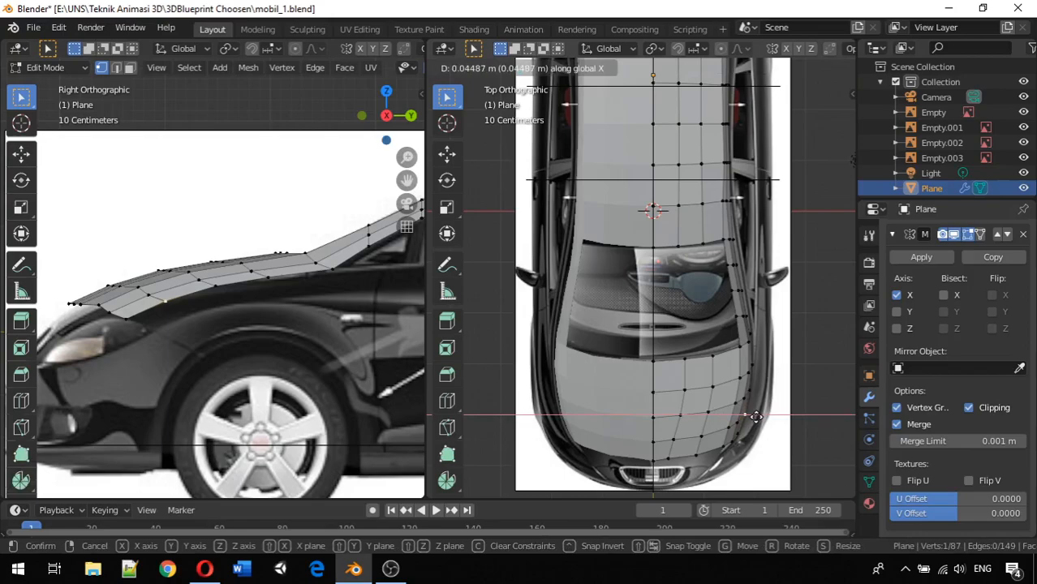
click(755, 417)
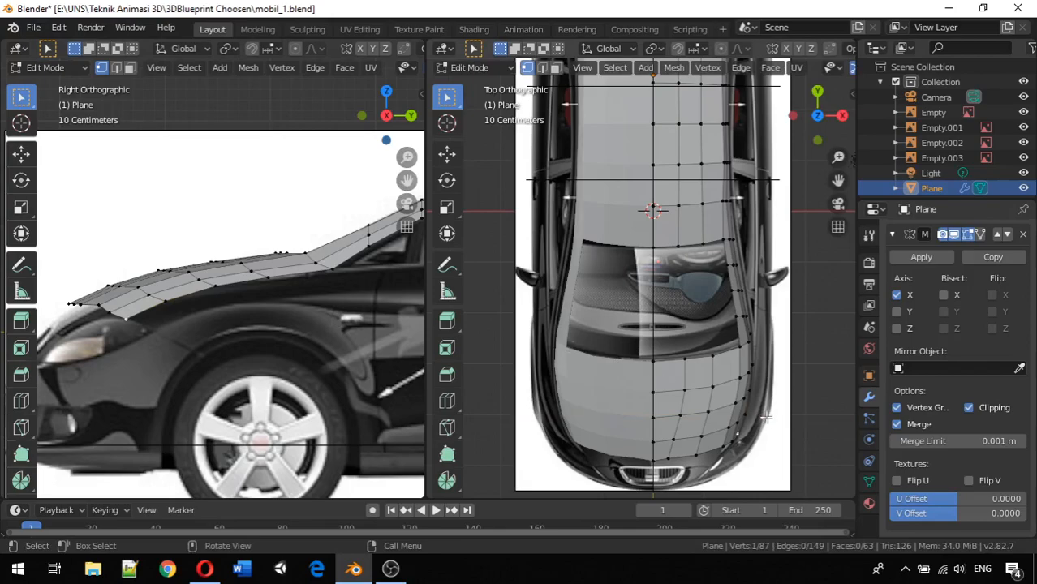
key(g)
key(x)
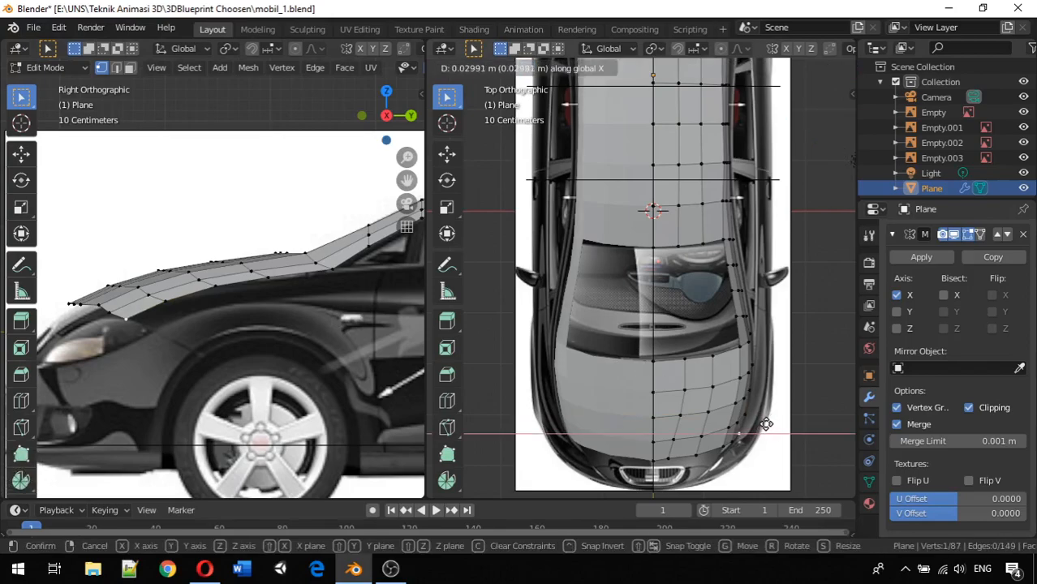
click(766, 424)
Nudge the outermost vertex of the row behind the front edge slightly inward along X
click(744, 414)
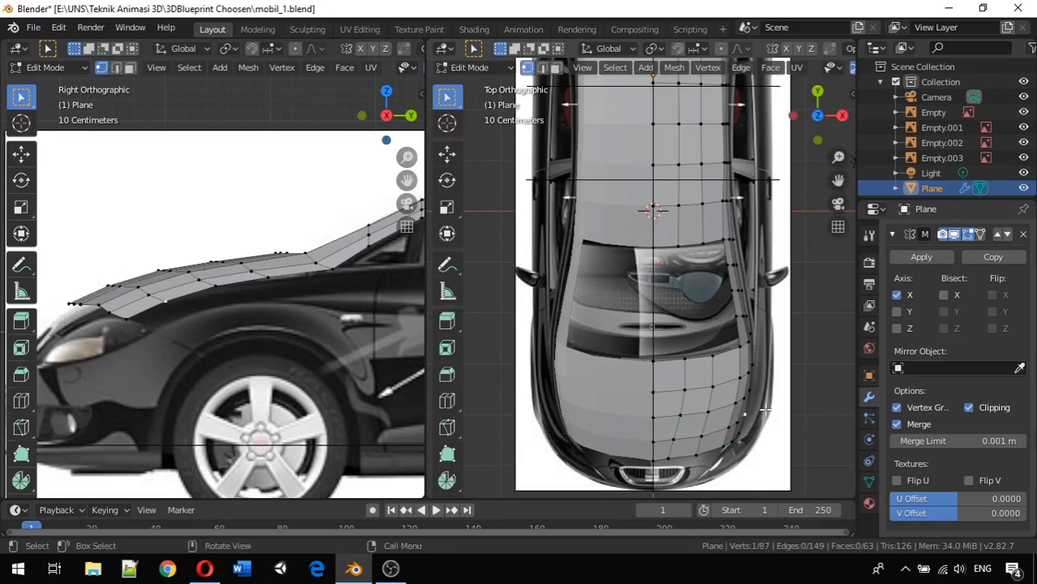
key(g)
key(x)
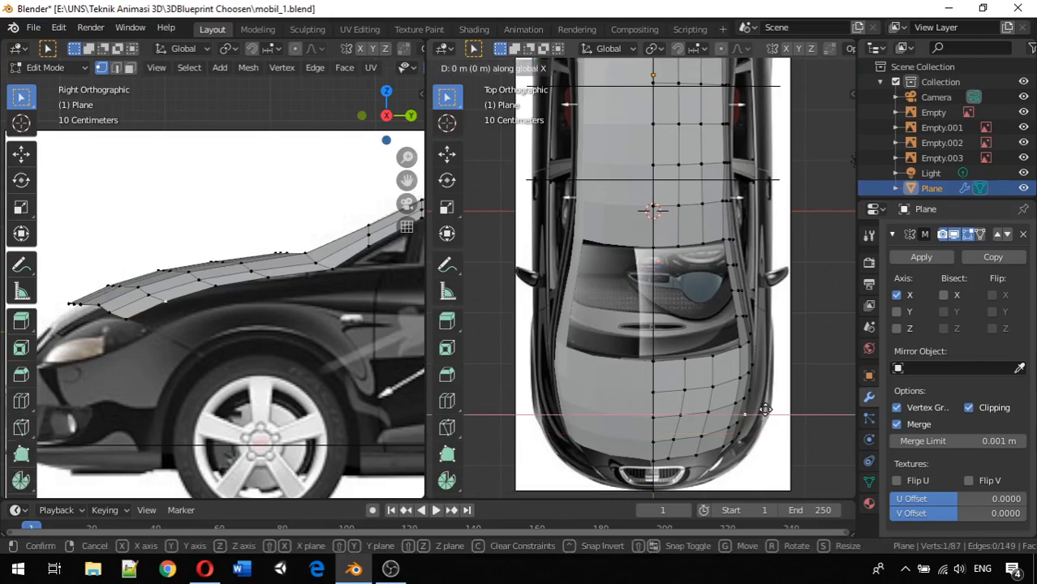
click(764, 408)
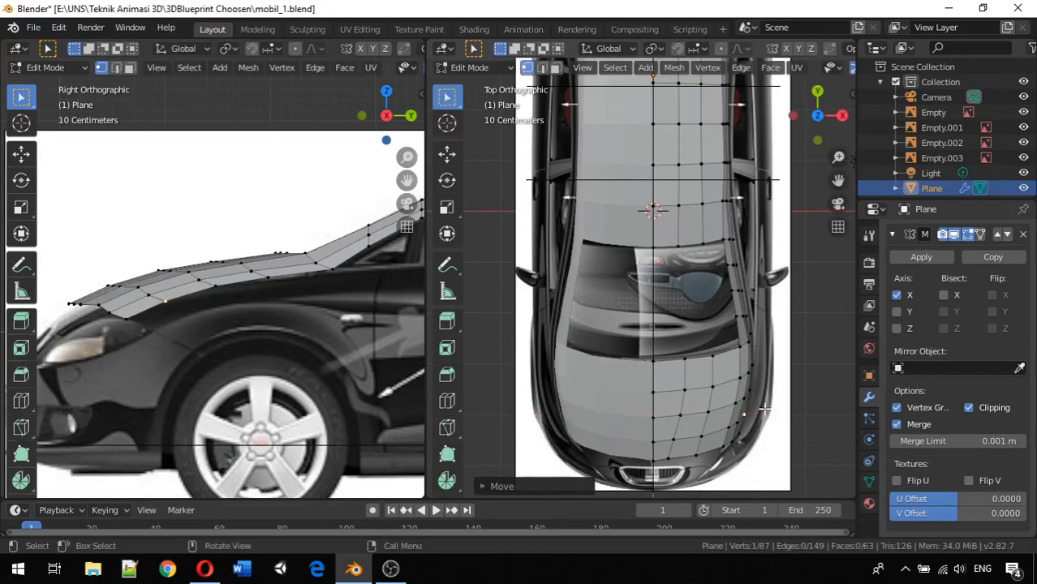
Move the front edge's centre-line vertex slightly back along Y toward the windshield
middle_drag(182, 331, 398, 365)
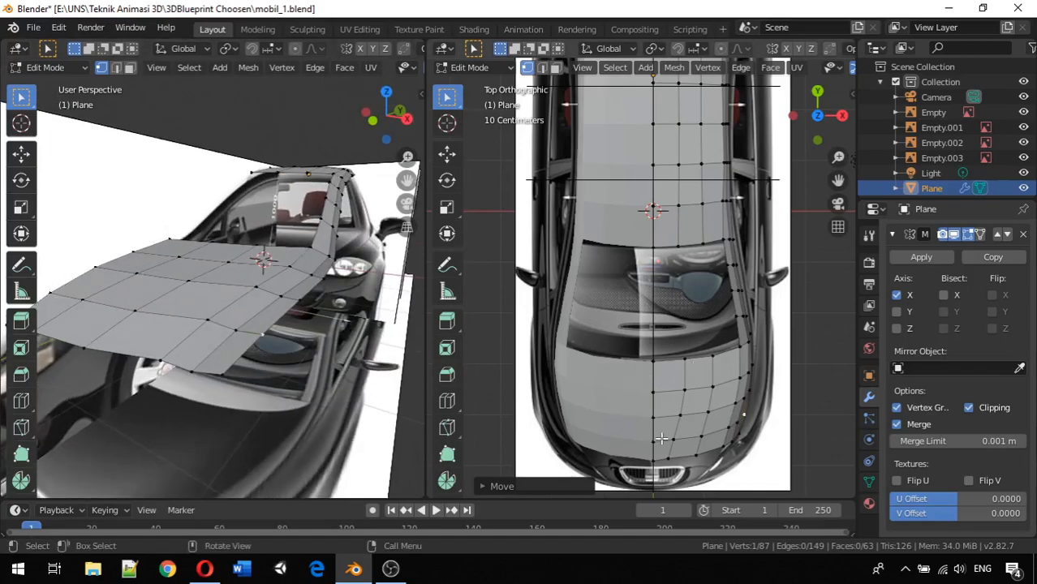
click(656, 462)
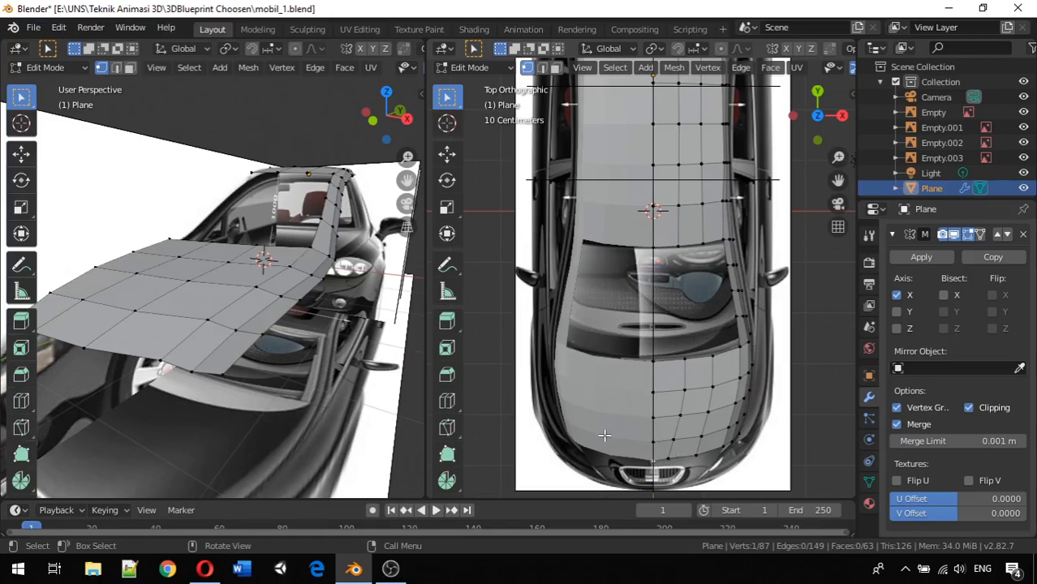
key(g)
key(y)
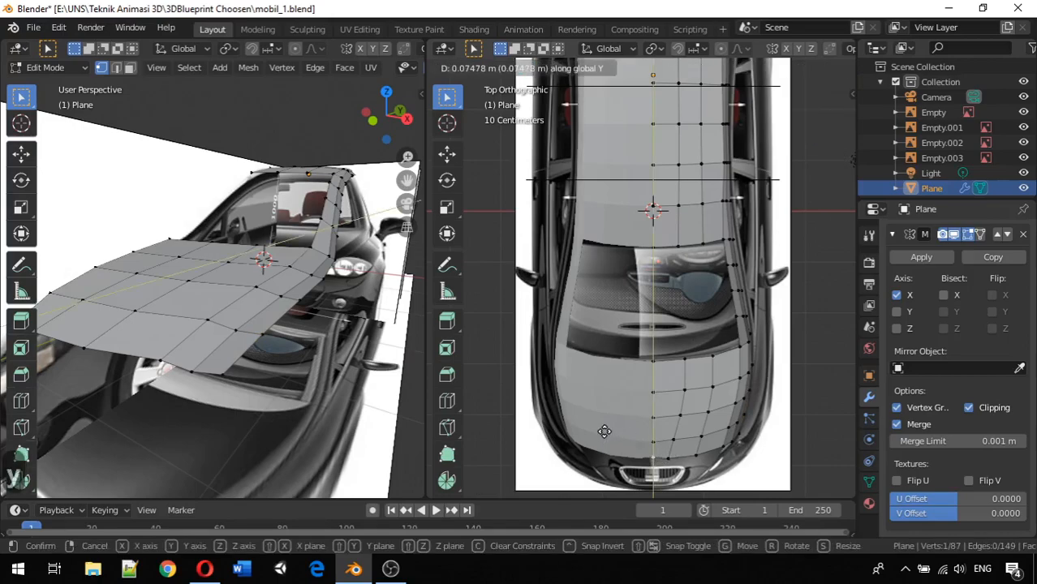
click(606, 433)
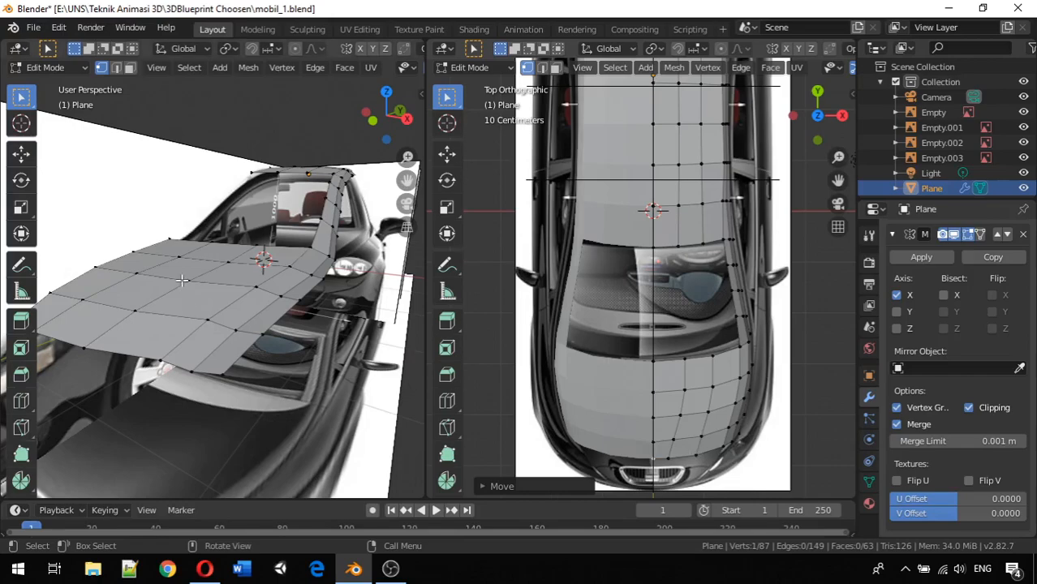
Try to move the front edge's second-outermost vertex about 0.13 m forward along Y
key(KP_3)
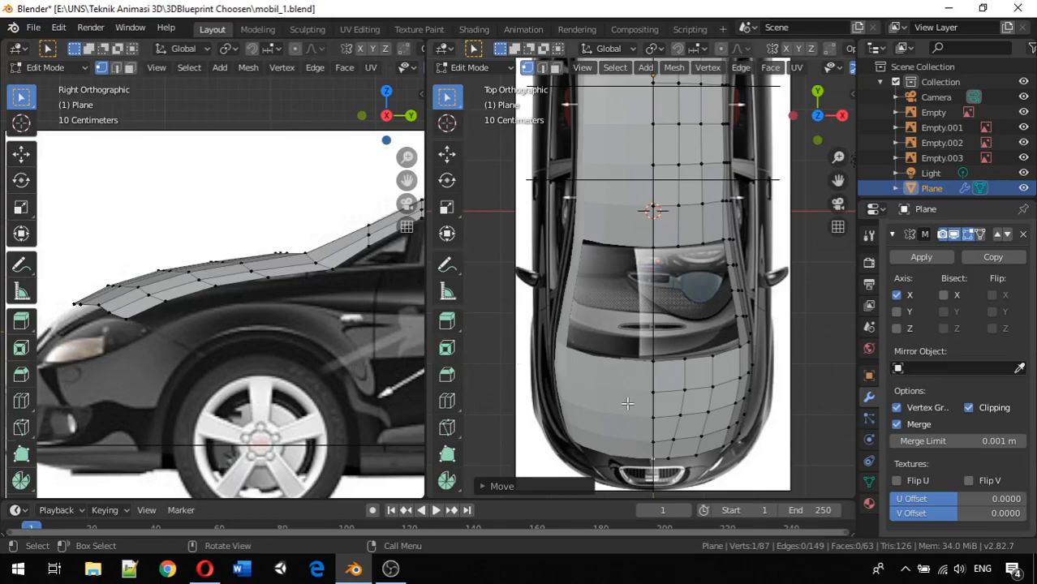
click(129, 307)
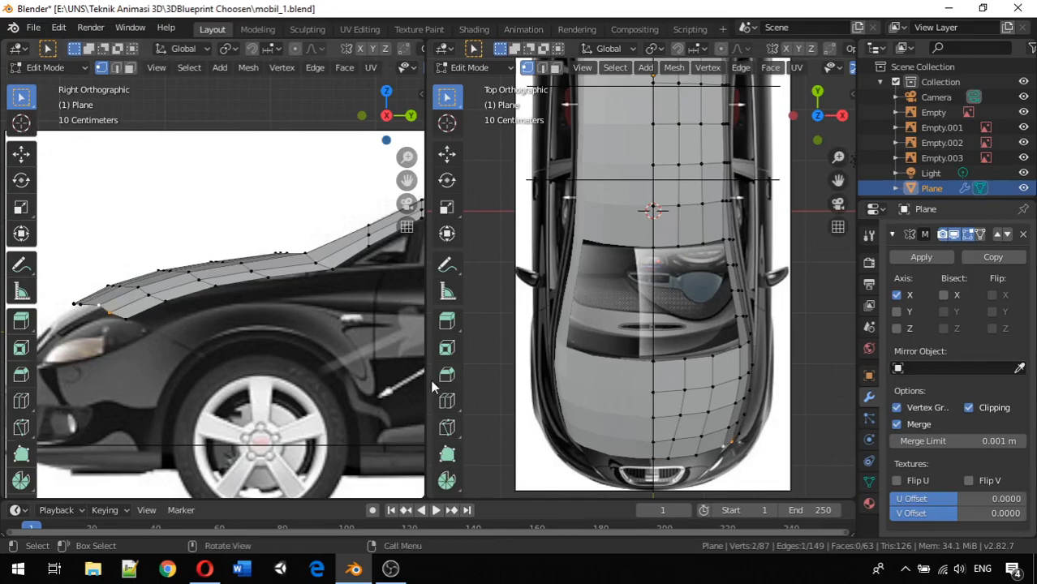
click(725, 445)
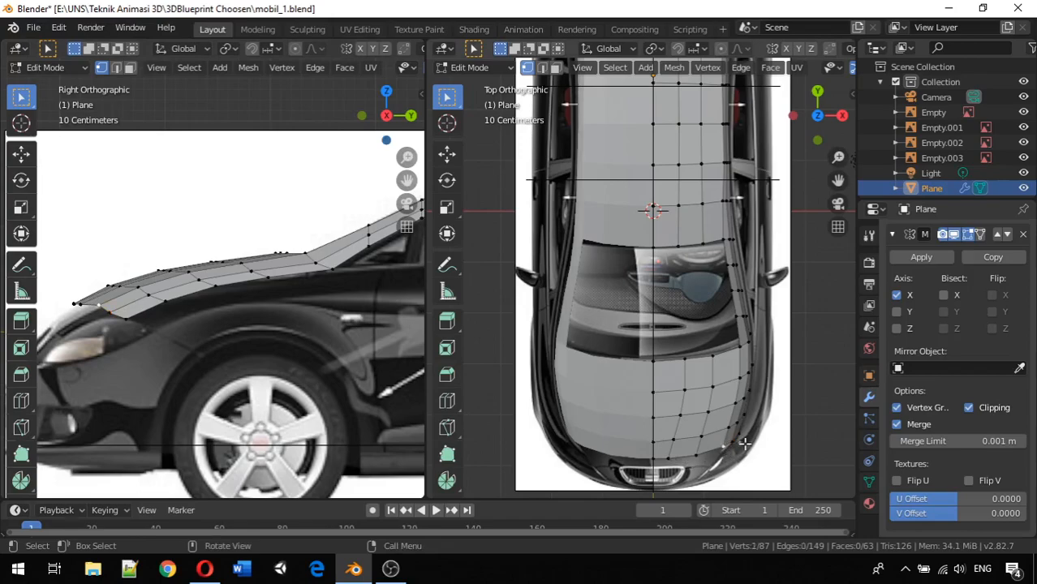
key(g)
key(y)
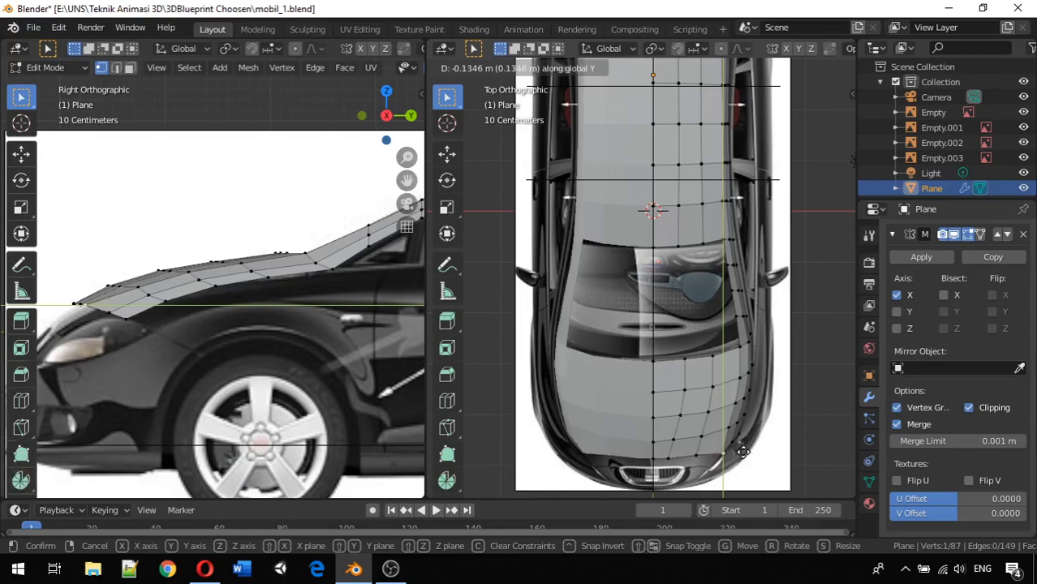
click(743, 449)
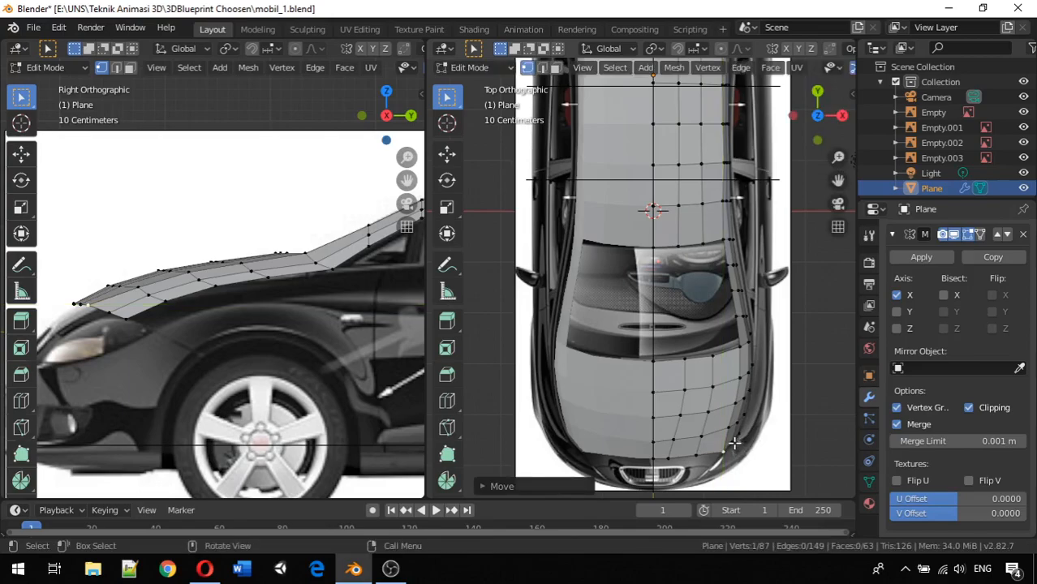
key(ctrl+z)
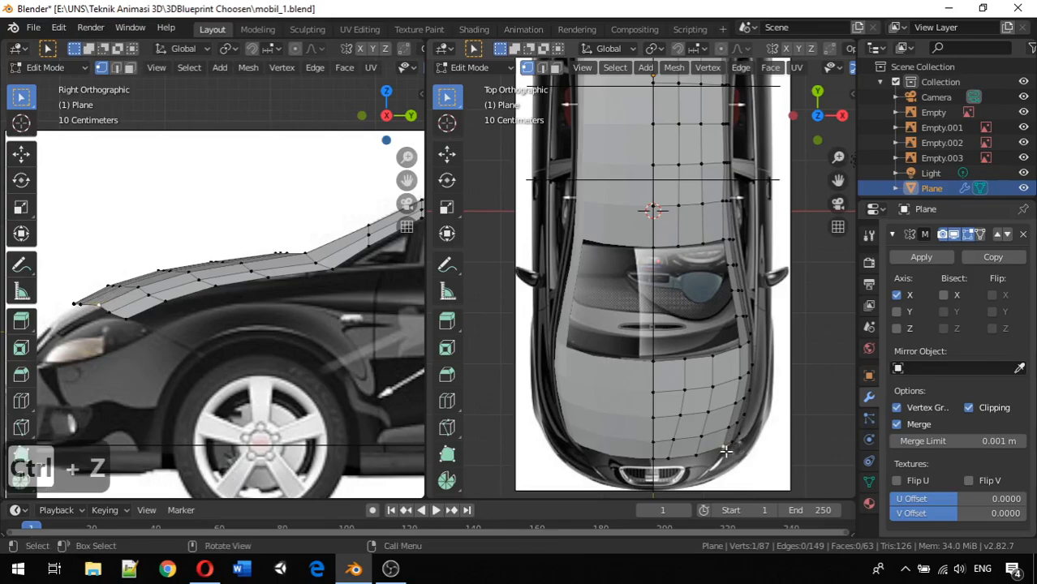
Move the front edge's second-outermost vertex about 0.07 m forward and 0.01 m outward, and its outermost vertex about 0.04 m forward along Y
key(g)
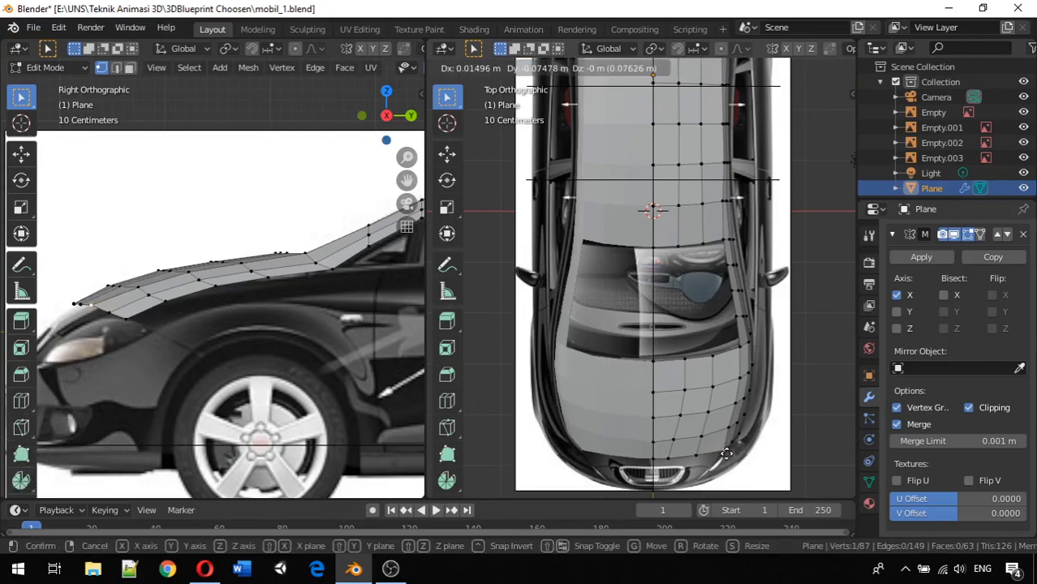
click(726, 454)
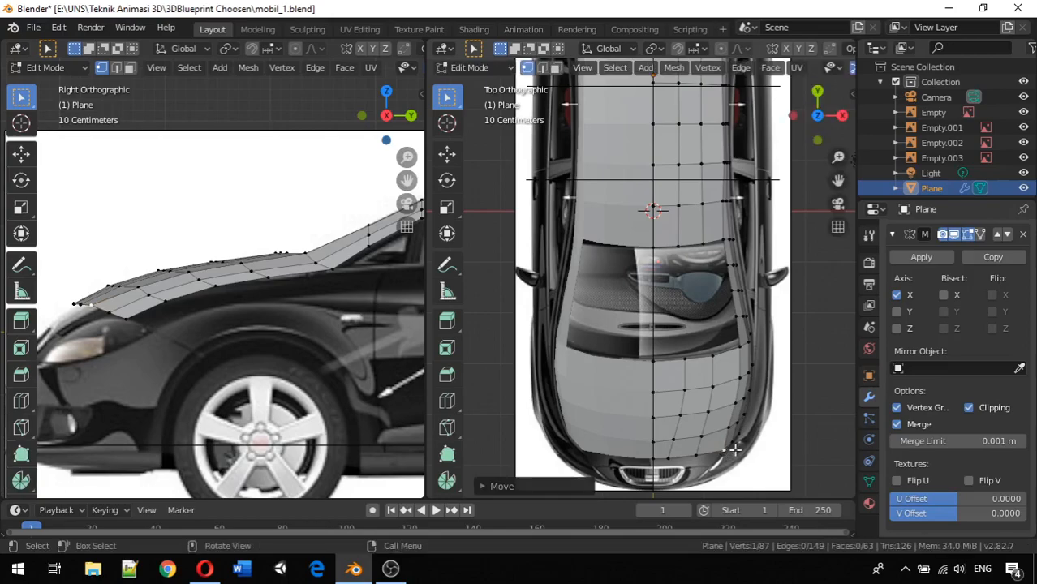
click(732, 444)
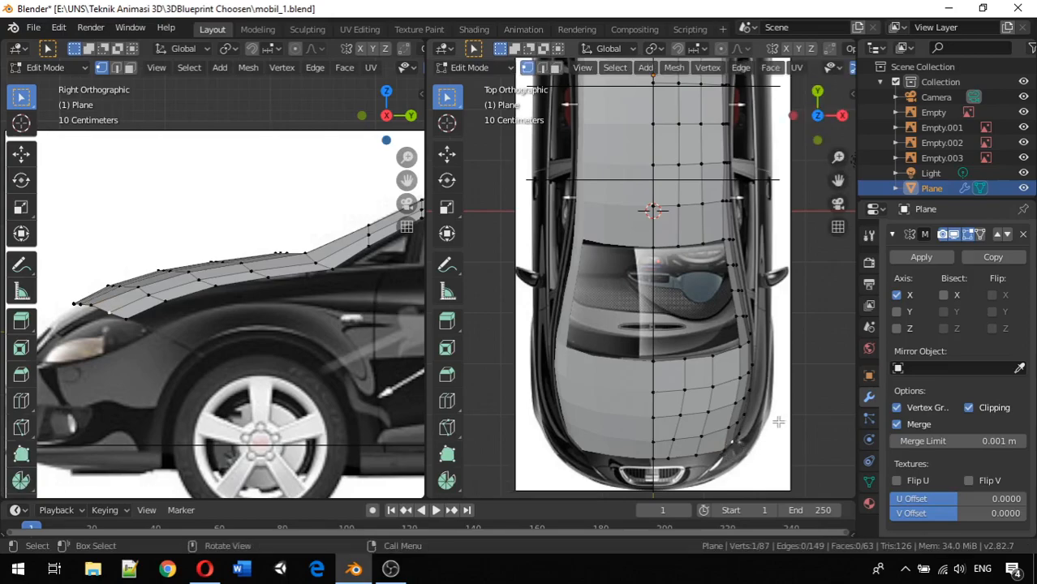
key(g)
key(y)
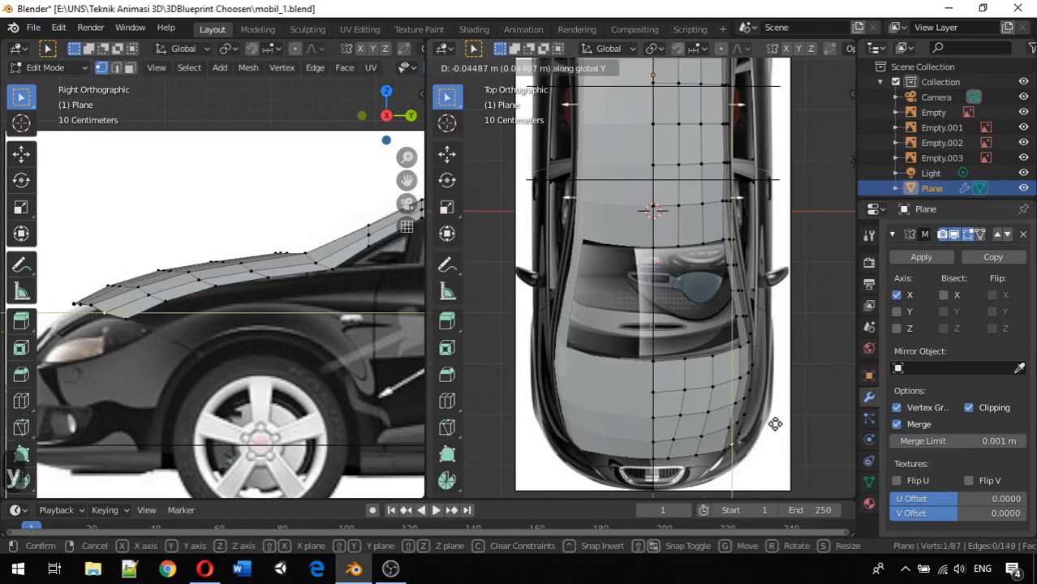
click(775, 424)
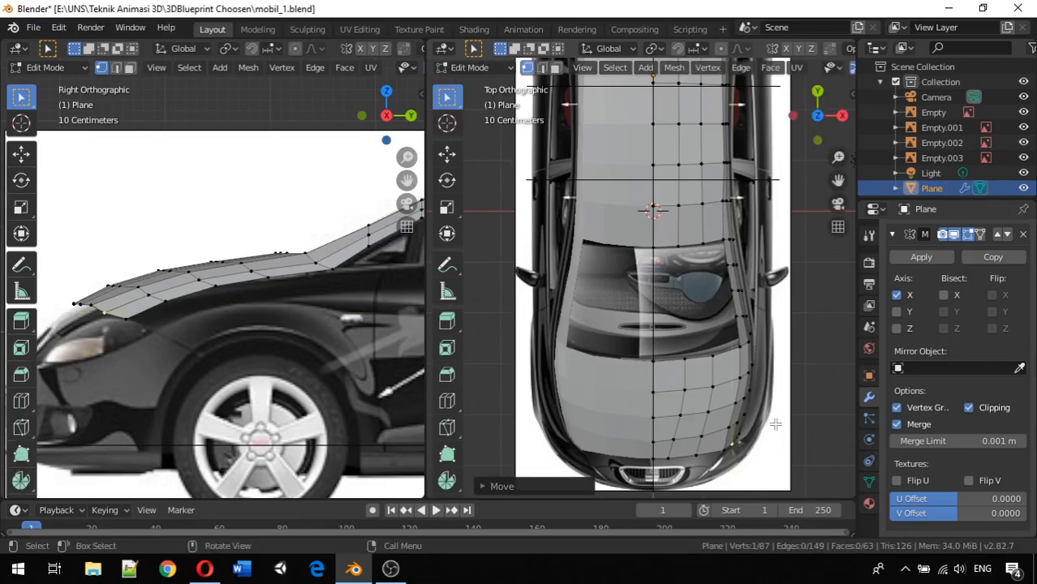
Lower the front edge's second-outermost vertex about 0.04 m along Z and shift it about 0.09 m inward along X
click(89, 305)
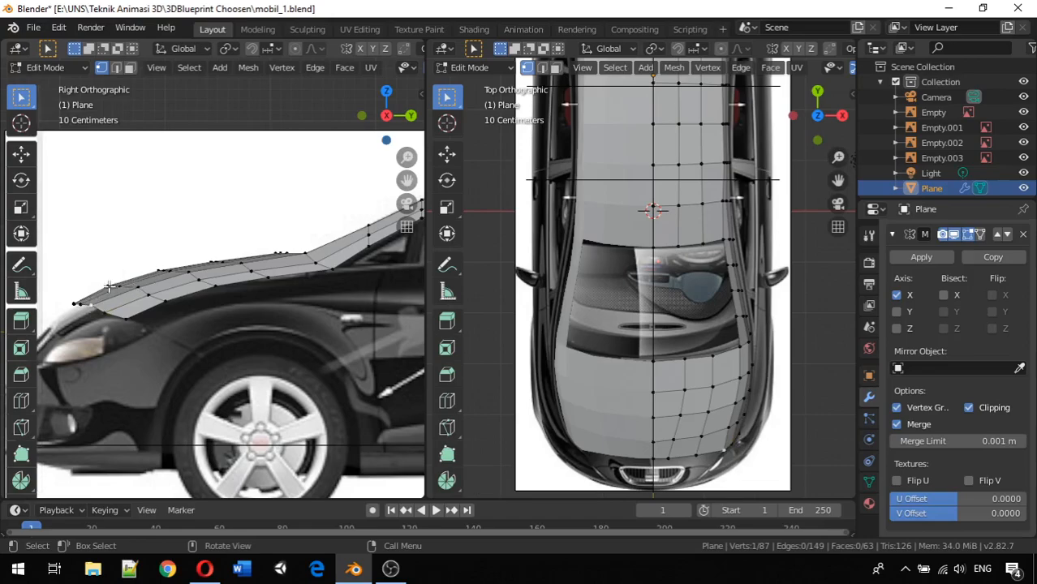
key(g)
key(z)
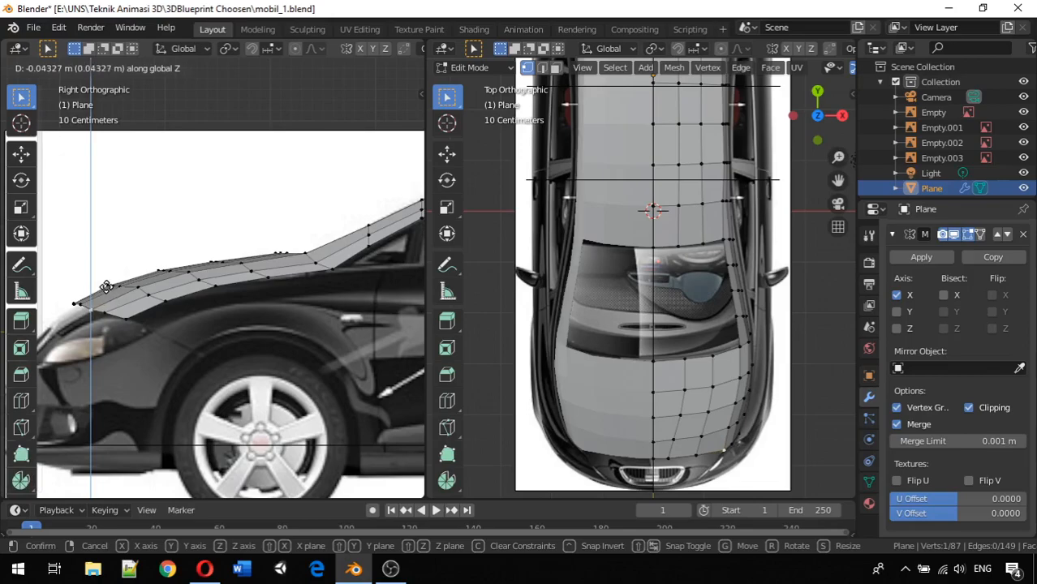
click(108, 294)
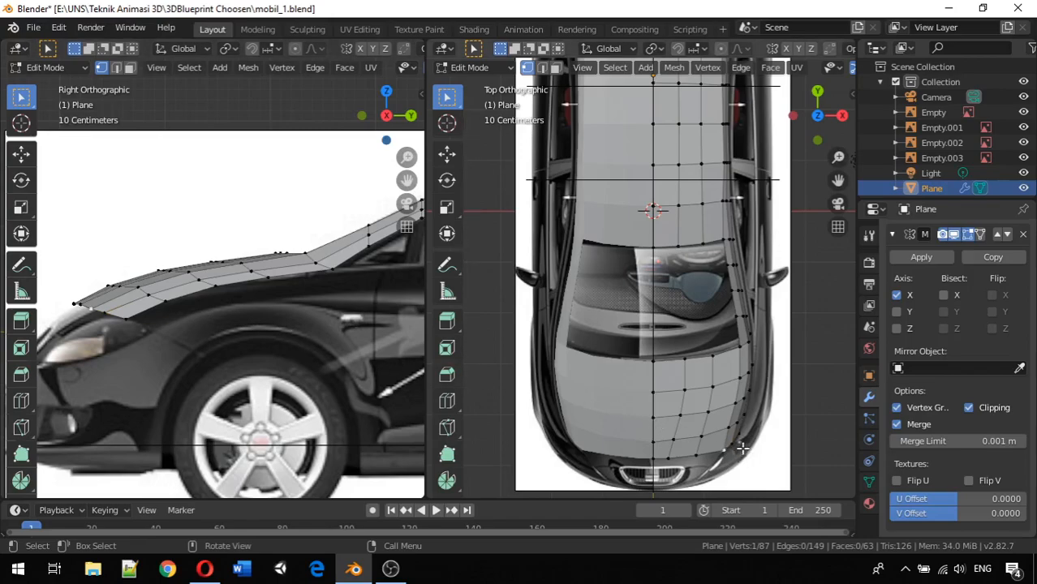
key(g)
key(x)
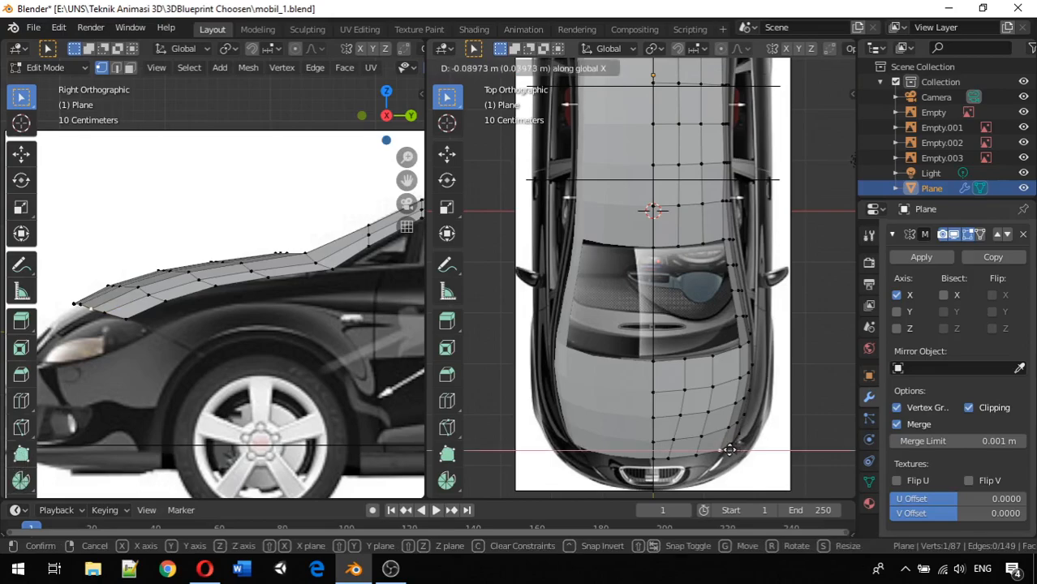
click(727, 449)
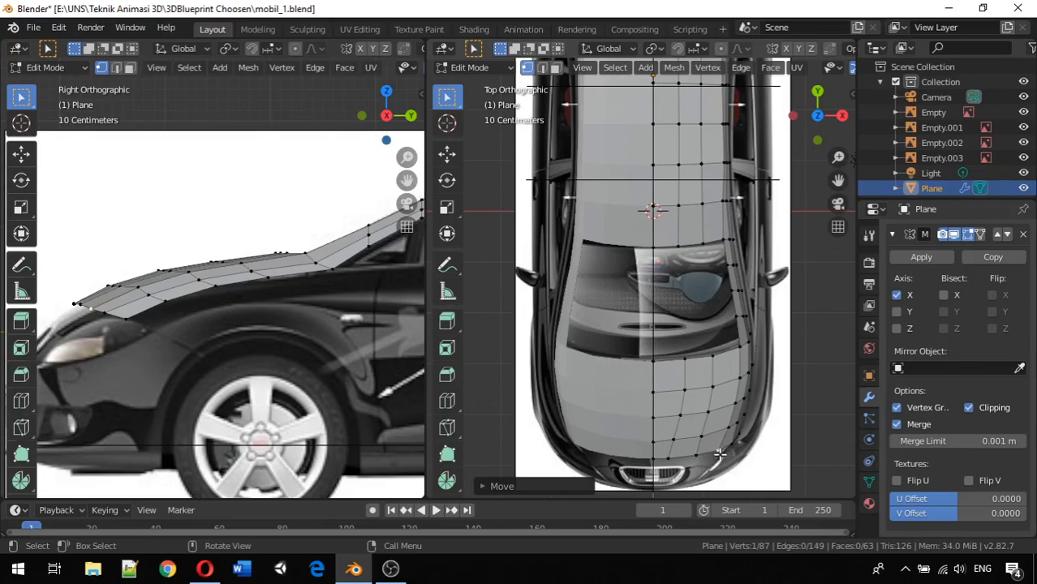
Extrude the five vertices of the hood's front edge about 0.15 m forward along Y toward the grille
shift+click(667, 456)
click(730, 449)
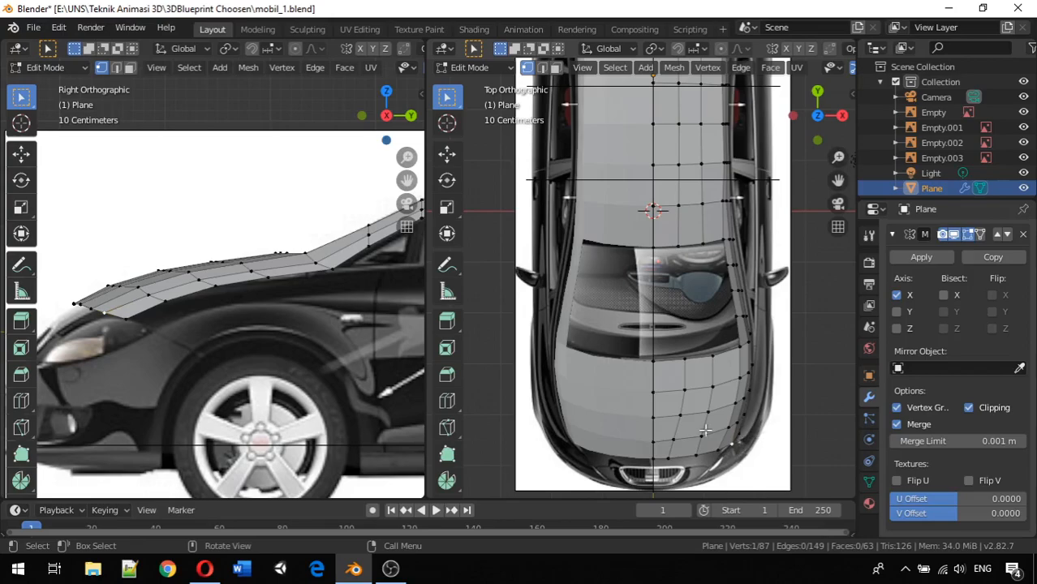
scroll(241, 339, down, 1)
shift+middle_drag(185, 328, 219, 325)
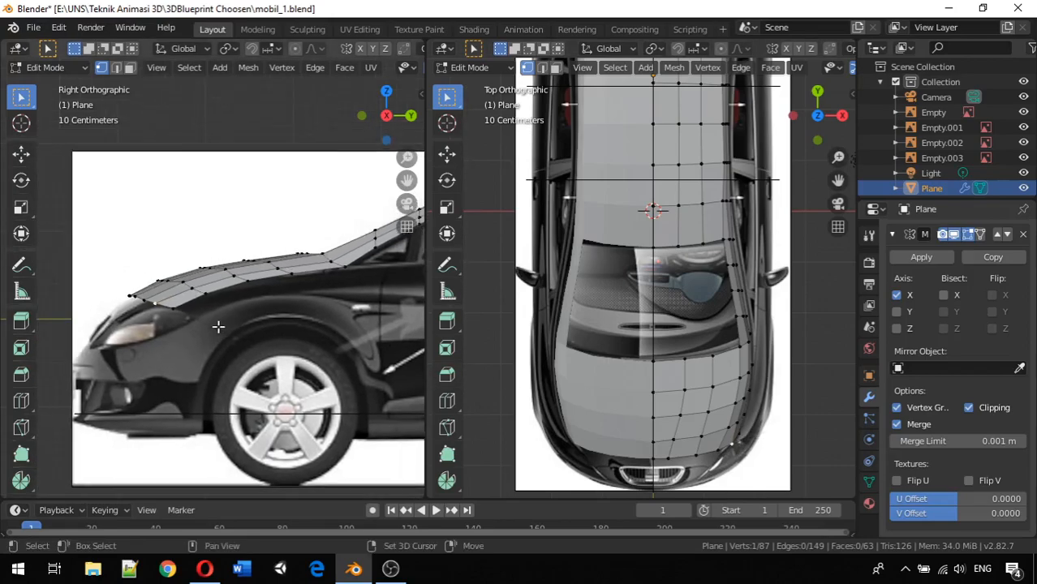
shift+click(144, 299)
shift+click(668, 455)
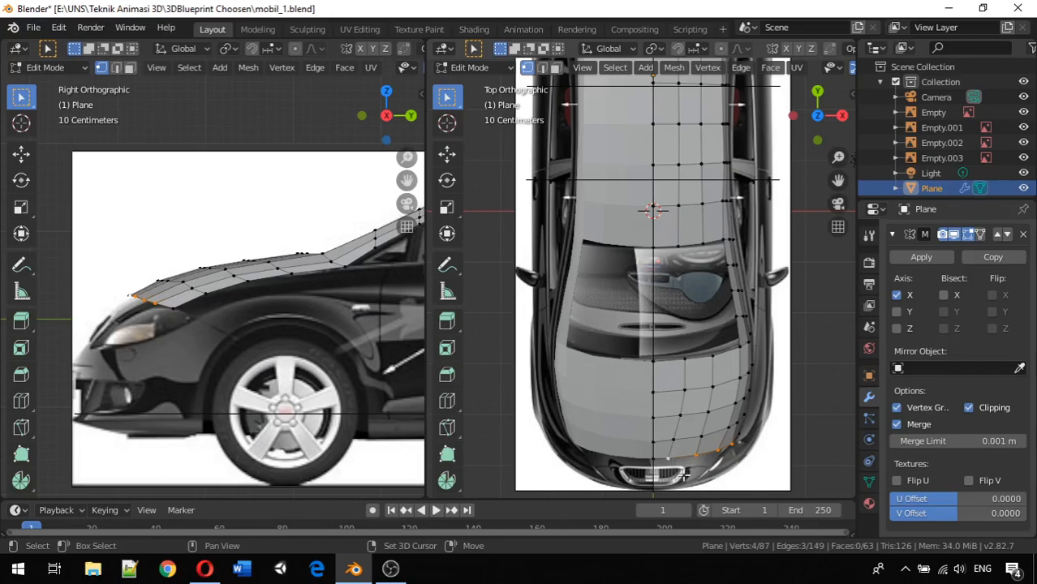
shift+click(653, 459)
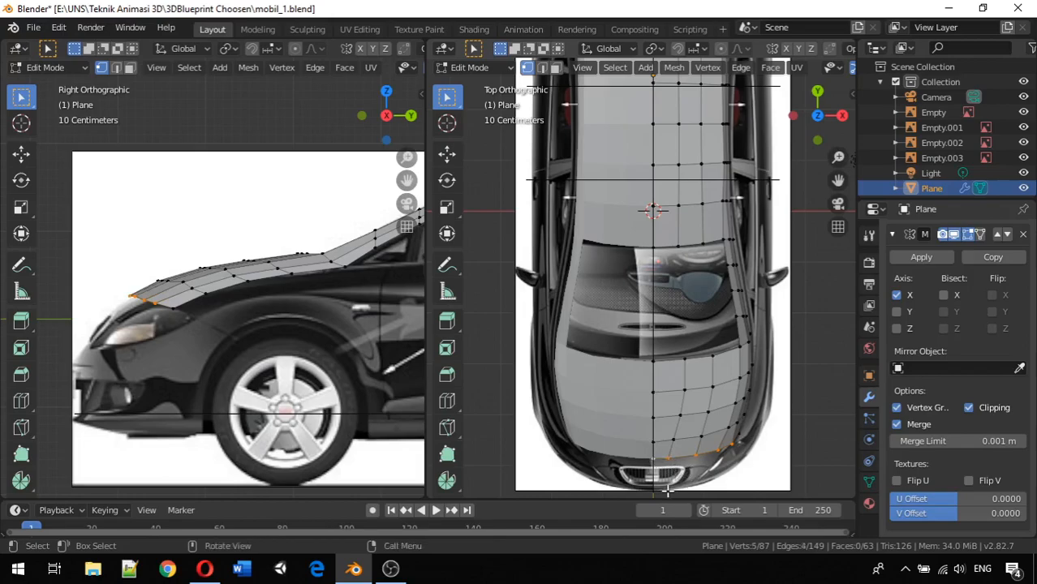
key(e)
key(y)
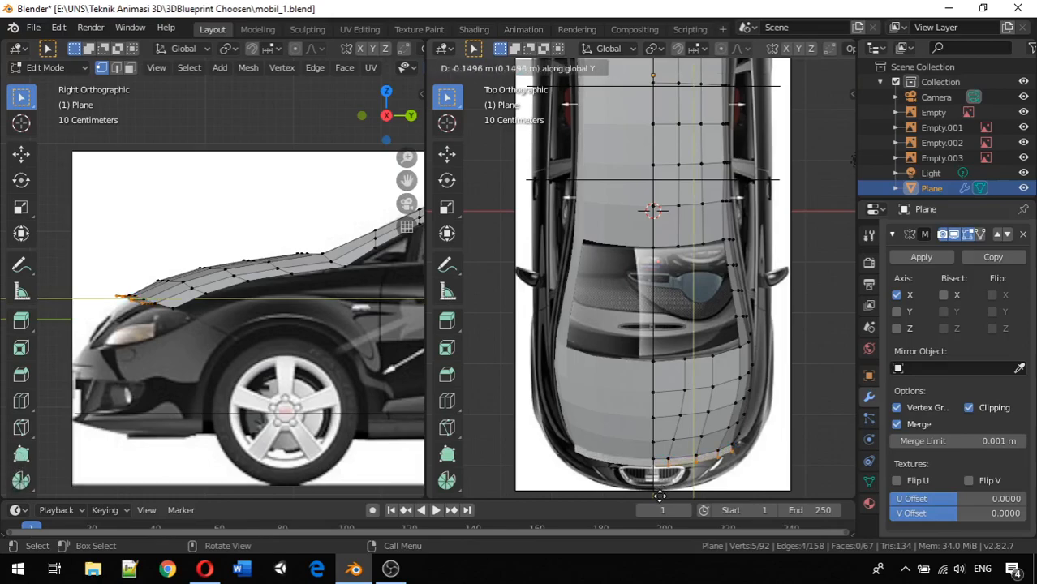
click(659, 60)
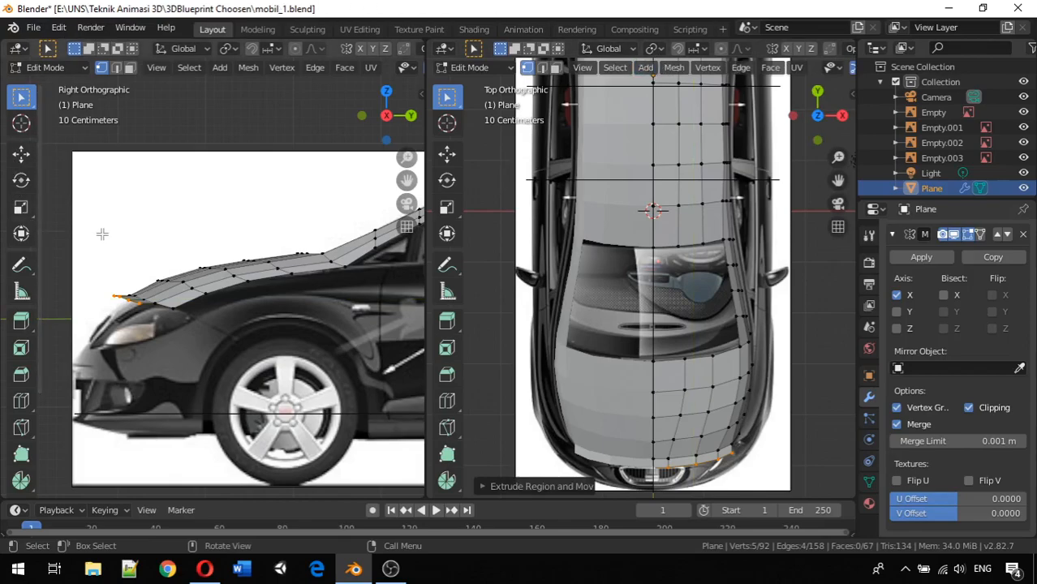
Lower the newly extruded front edge about 0.12 m along Z to follow the side blueprint
key(g)
key(z)
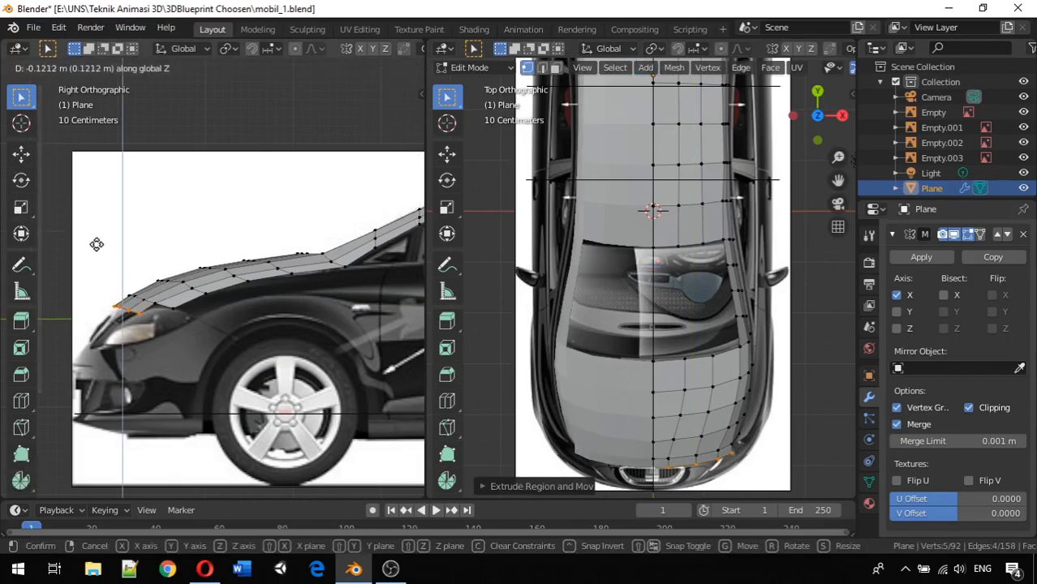
click(96, 244)
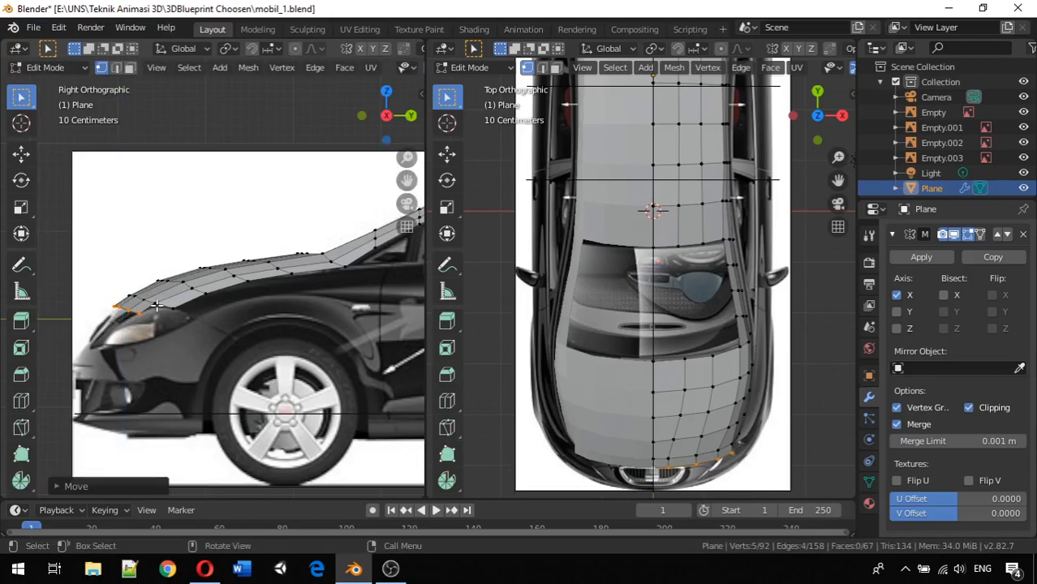
Lower the outermost vertex of the row behind the front edge slightly along Z and raise the front edge's outermost vertex about 0.01 m
key(g)
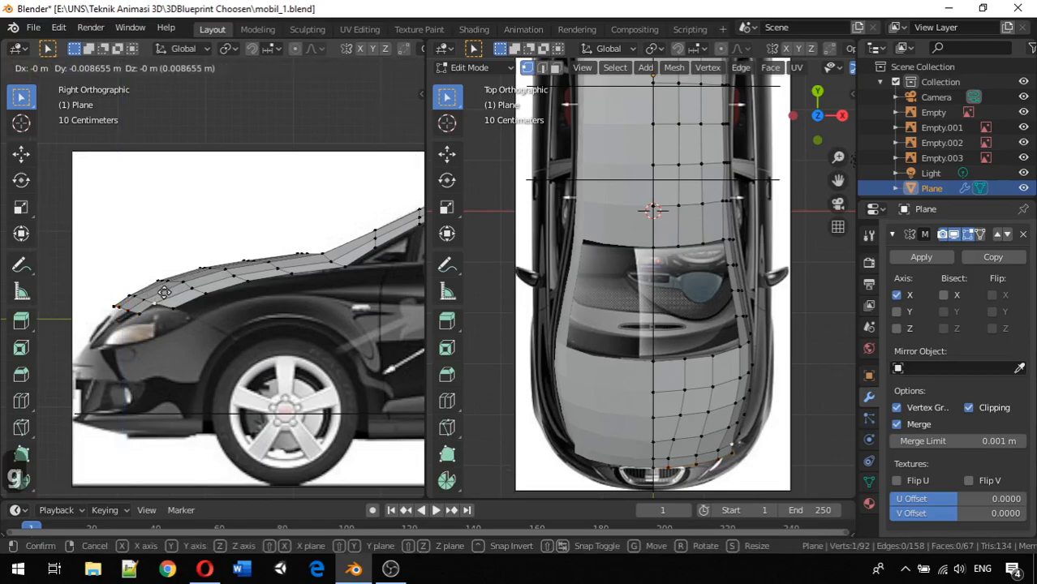
key(z)
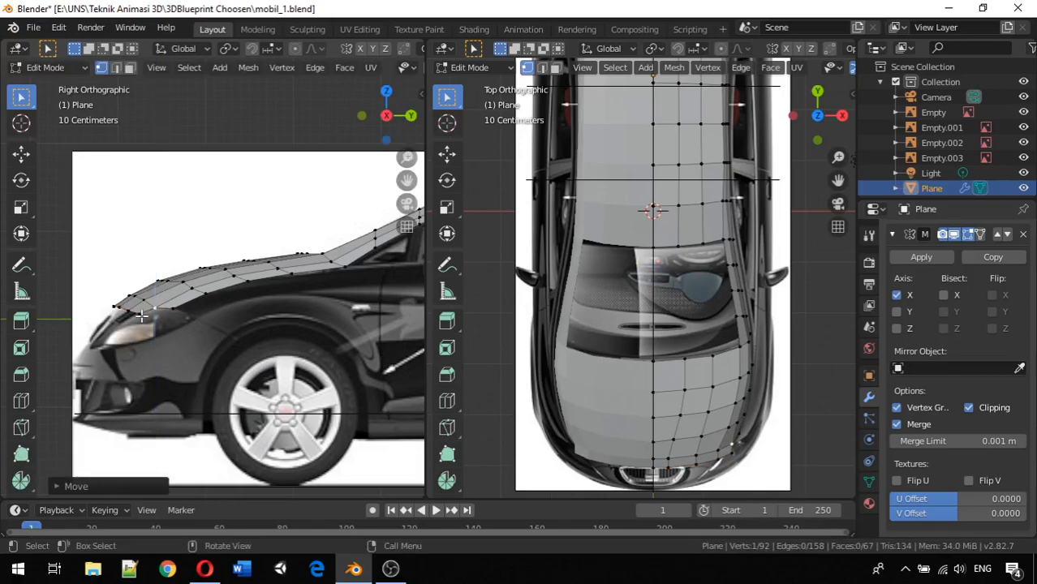
key(g)
key(z)
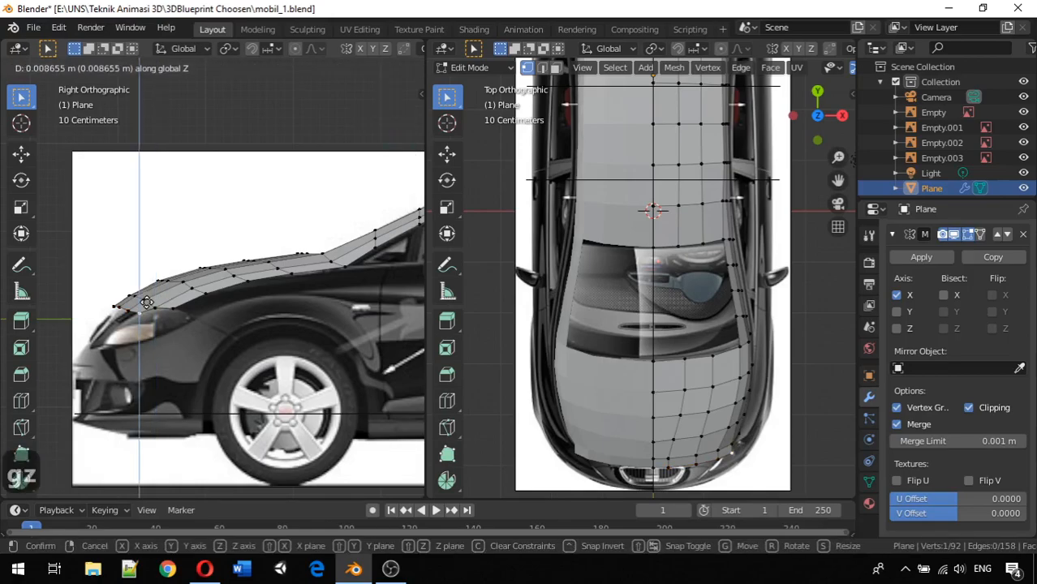
click(145, 302)
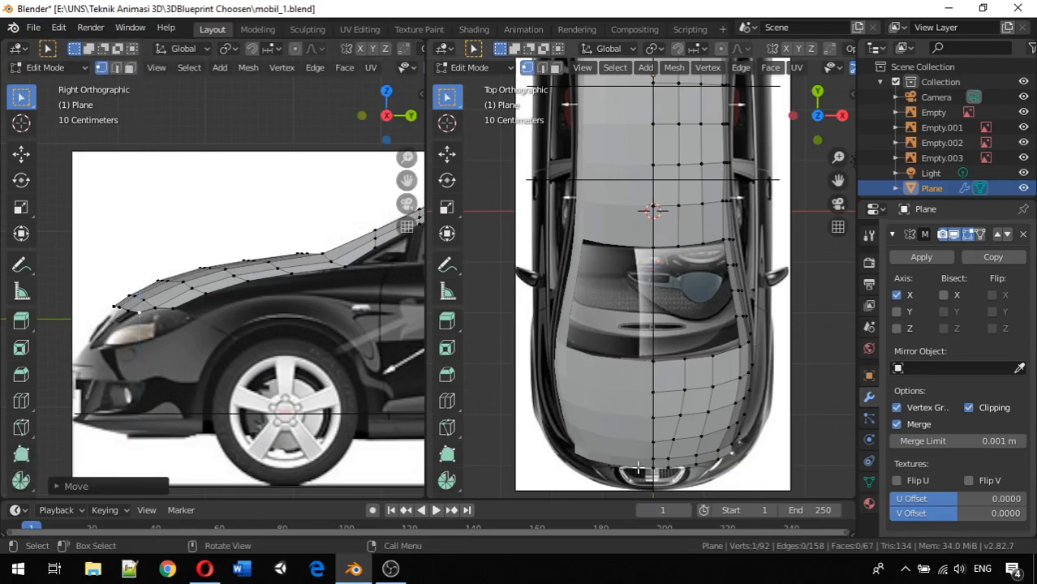
Move the front edge's three outermost vertices inward along X by about 0.13 m, 0.15 m and 0.09 m, starting from the outermost
click(732, 455)
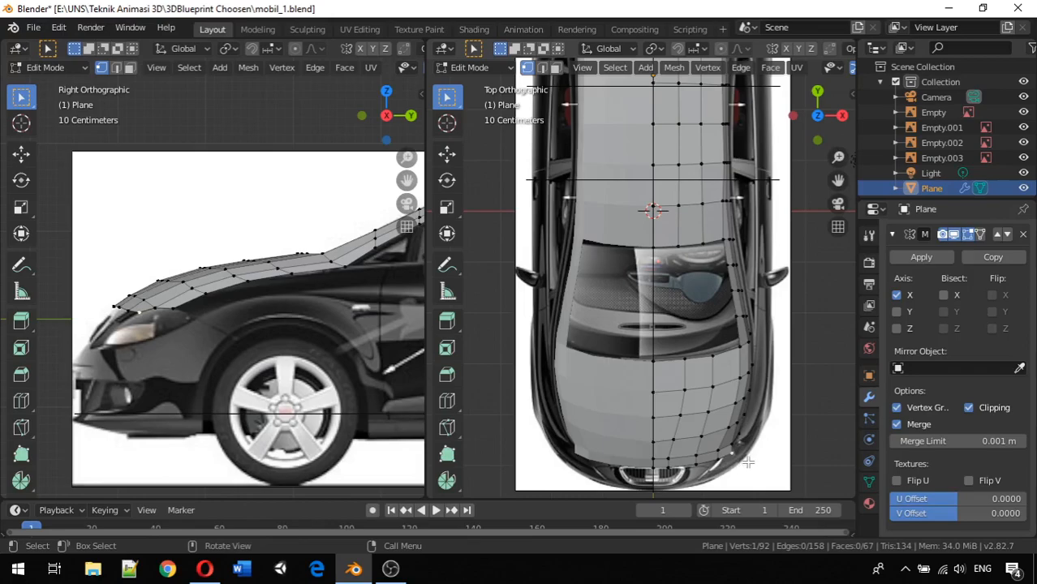
key(g)
key(x)
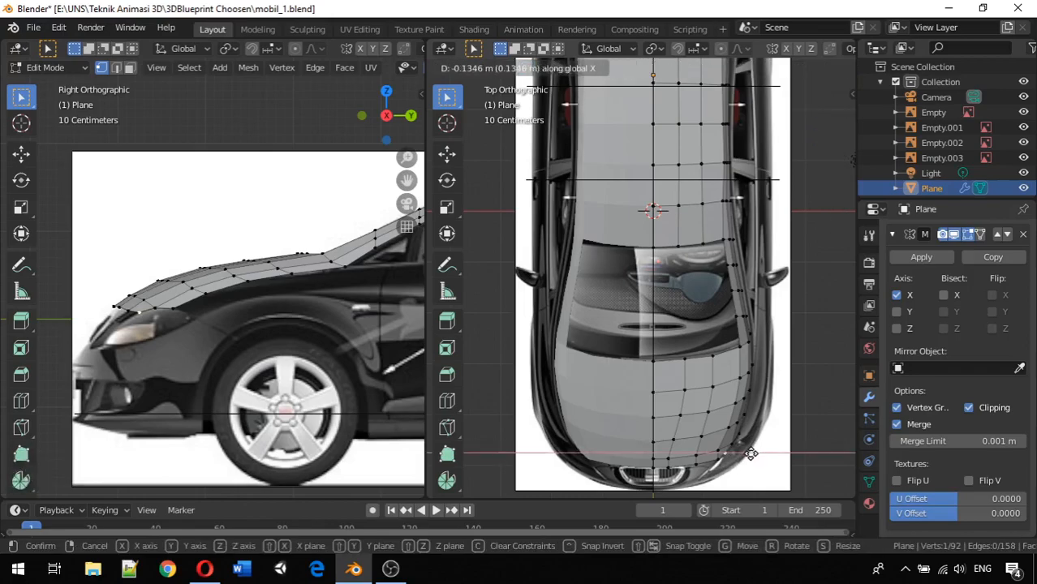
click(751, 453)
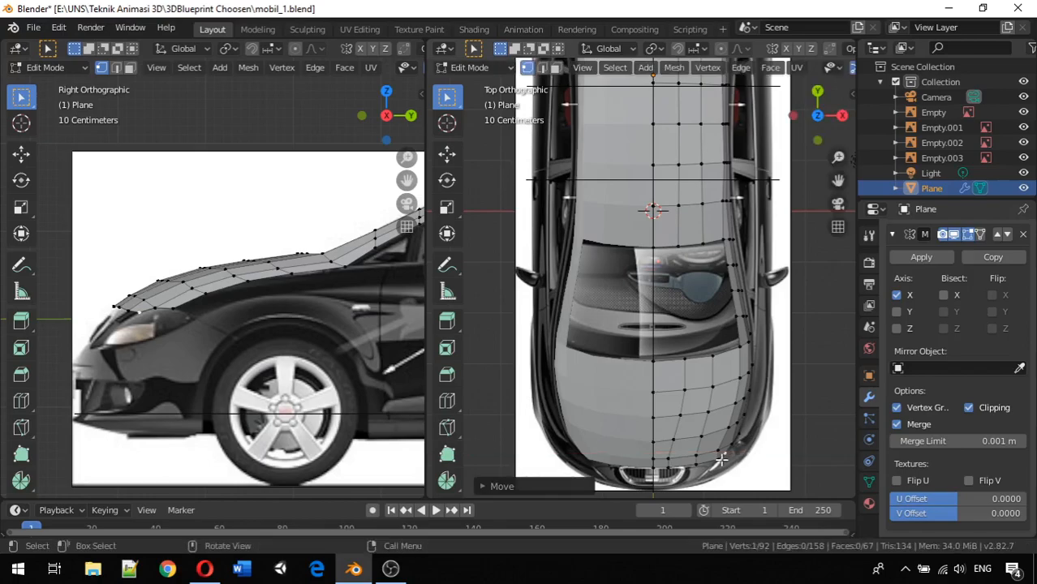
click(720, 459)
key(g)
key(x)
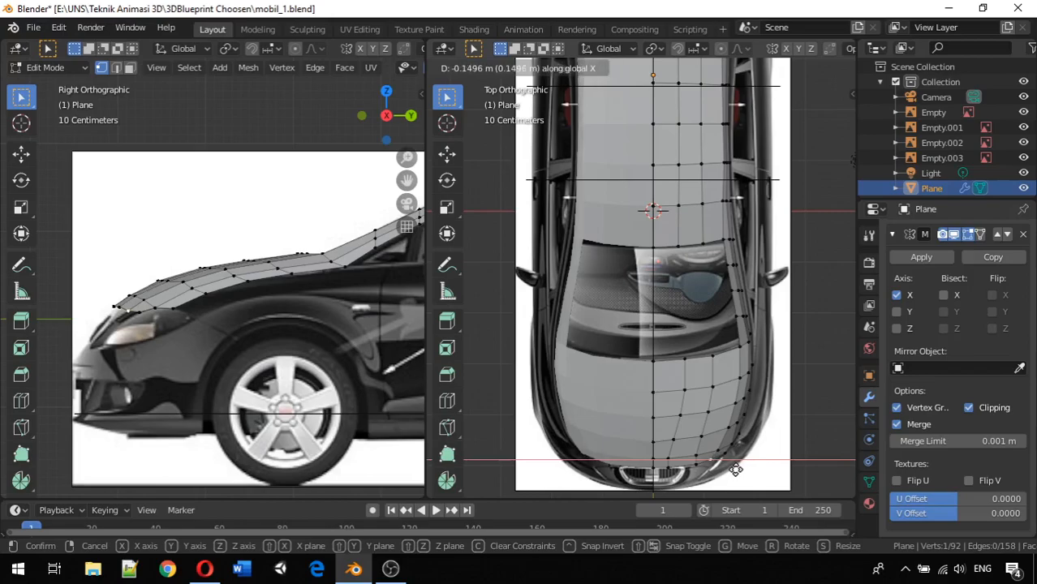
click(734, 468)
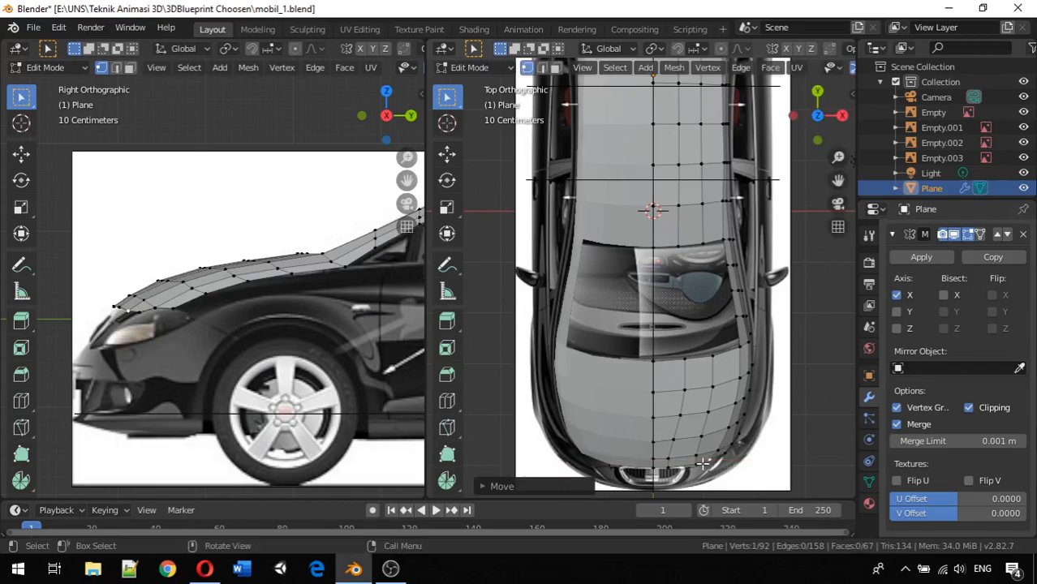
key(g)
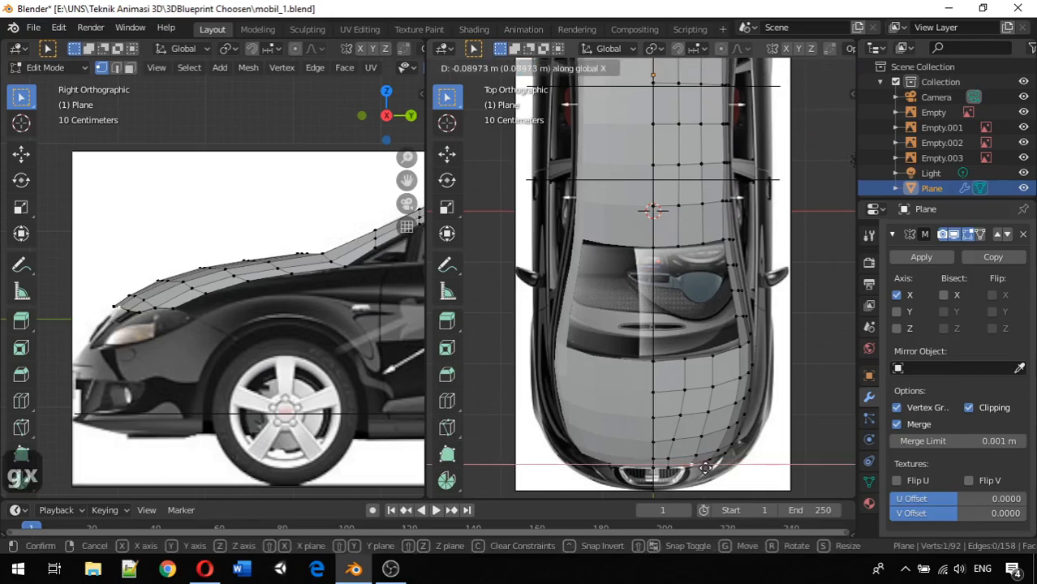
click(704, 468)
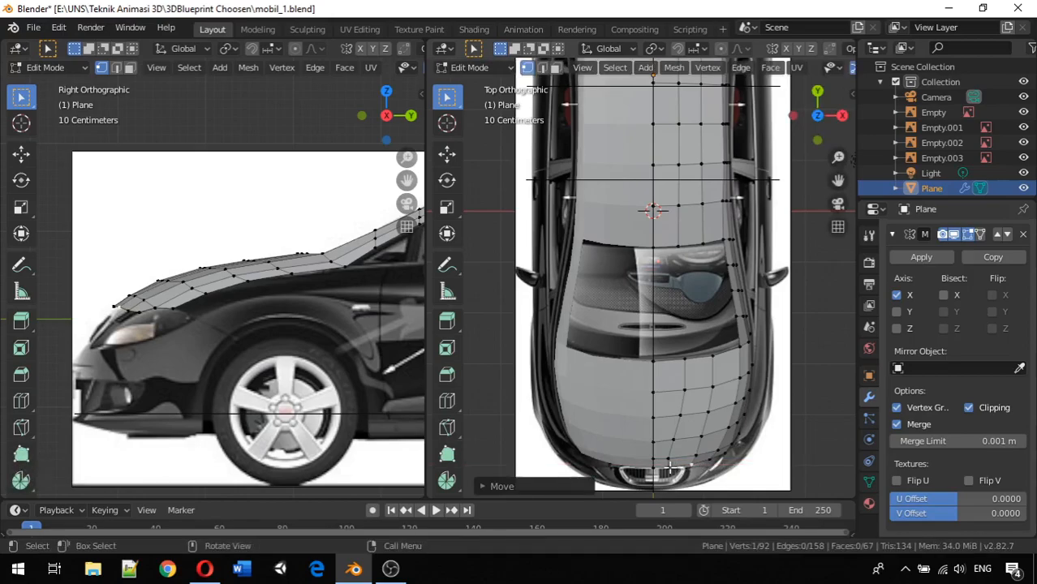
Move the front-edge vertex nearest the centreline about 0.045 m inward along X and adjust the next vertex outward of it along X
click(670, 466)
key(g)
key(x)
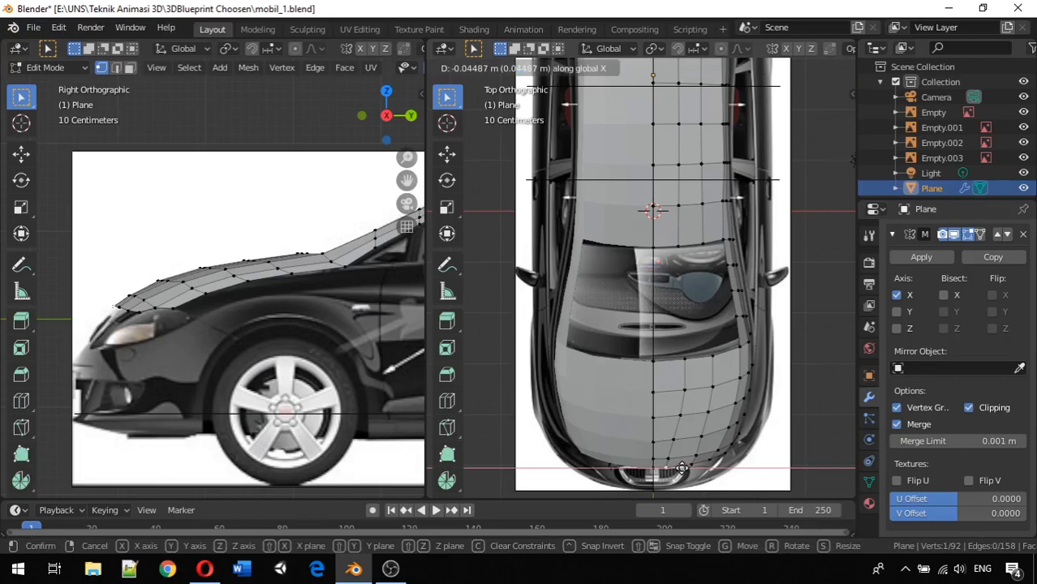
click(682, 468)
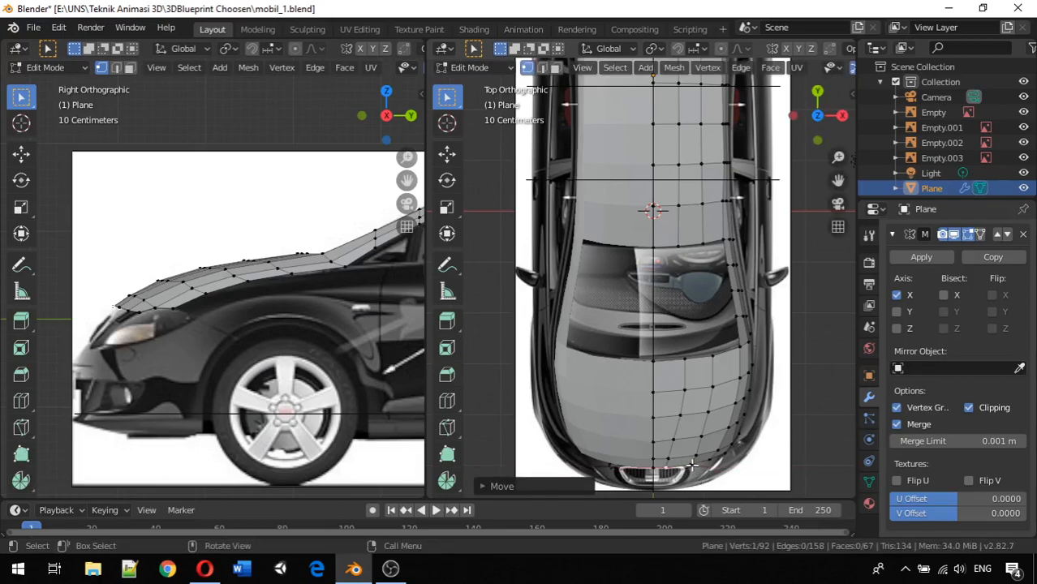
click(698, 466)
key(g)
key(x)
click(700, 469)
Move the three outermost front-edge vertices about 0.045 m forward along Y
click(722, 454)
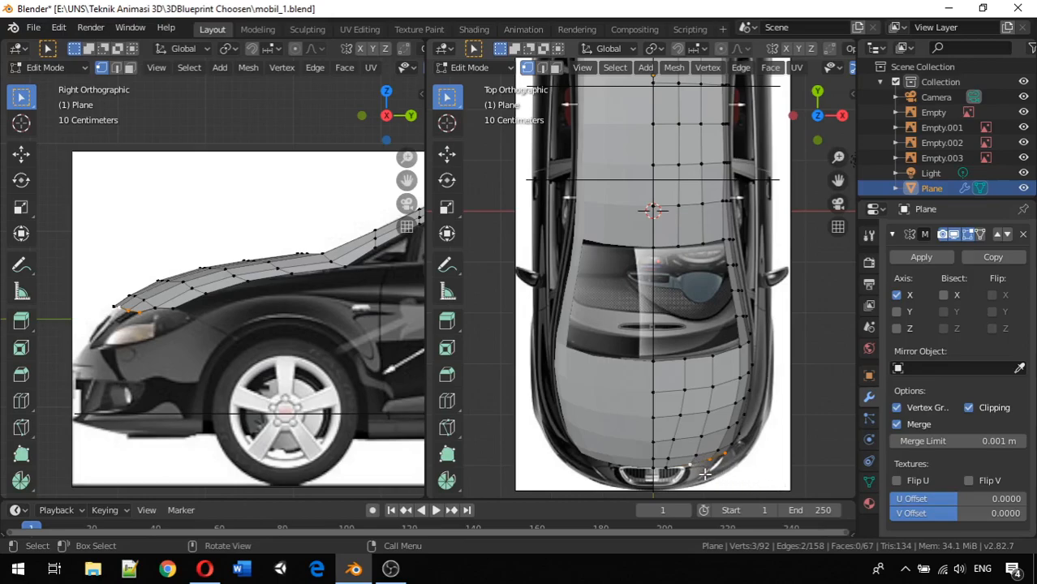
key(g)
key(y)
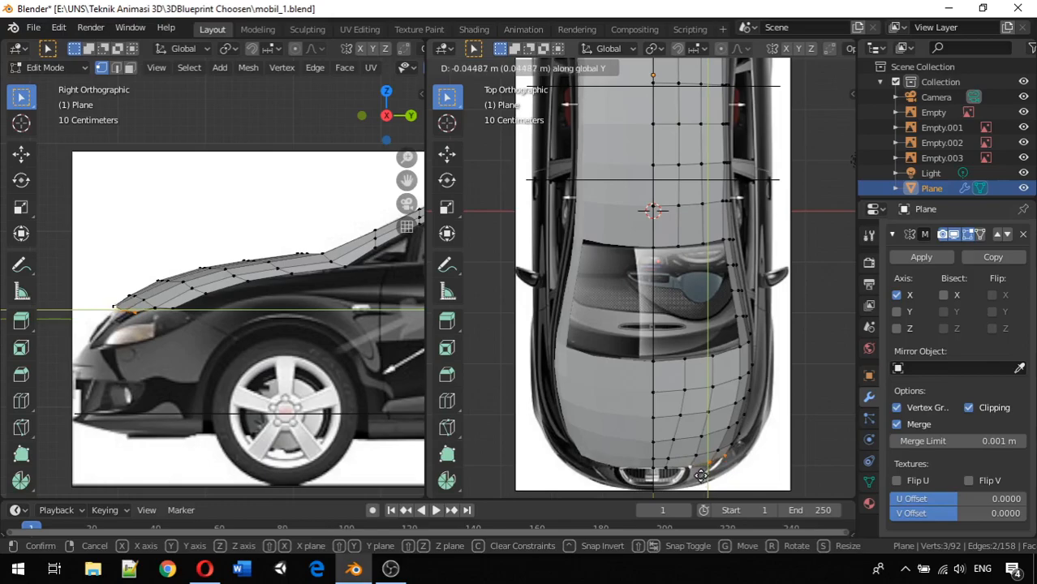
click(701, 476)
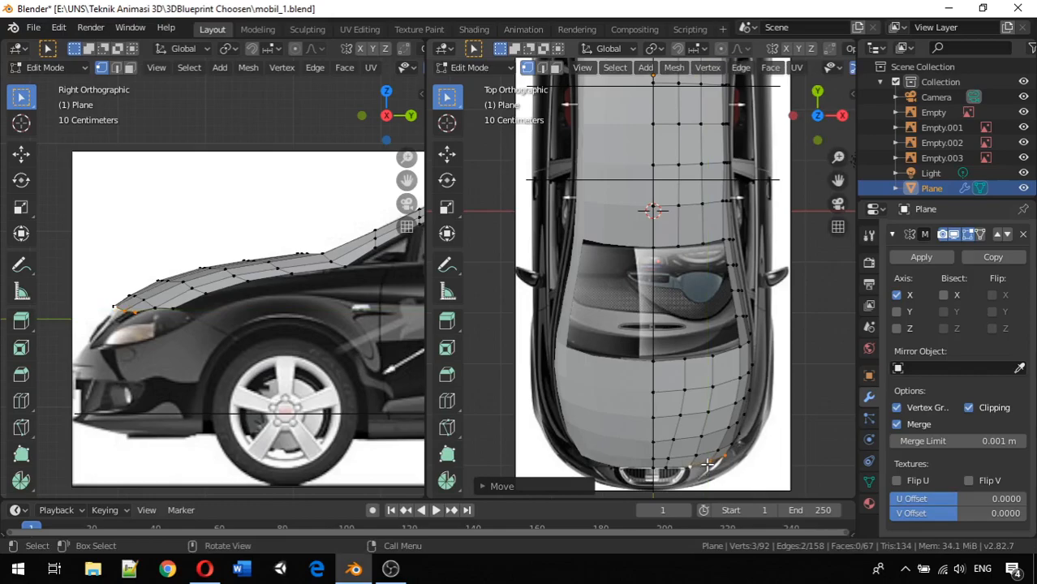
Extrude the two outermost edges of the hood's front border about 0.22 m forward along Y
click(707, 462)
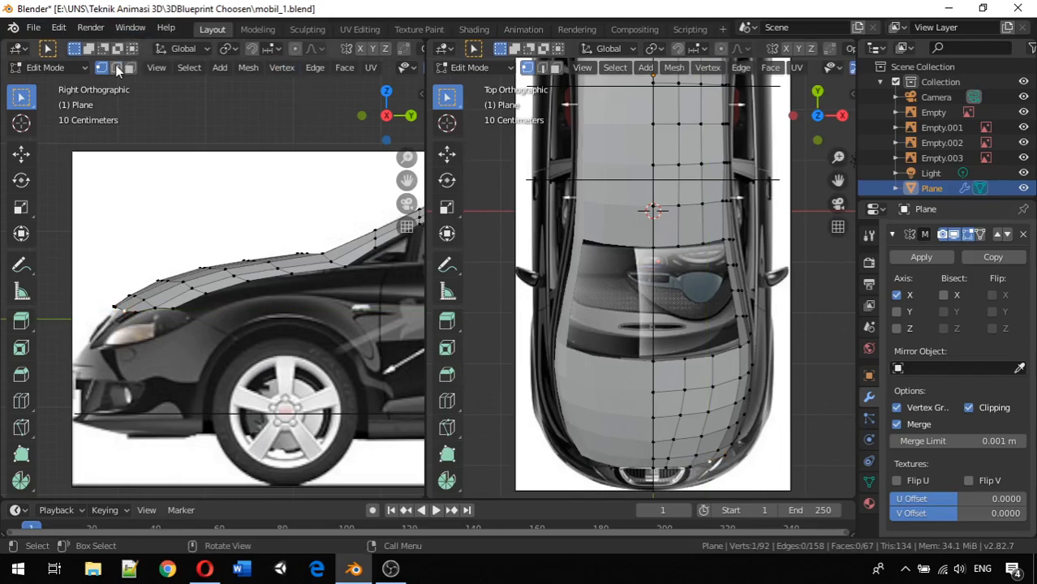
click(116, 68)
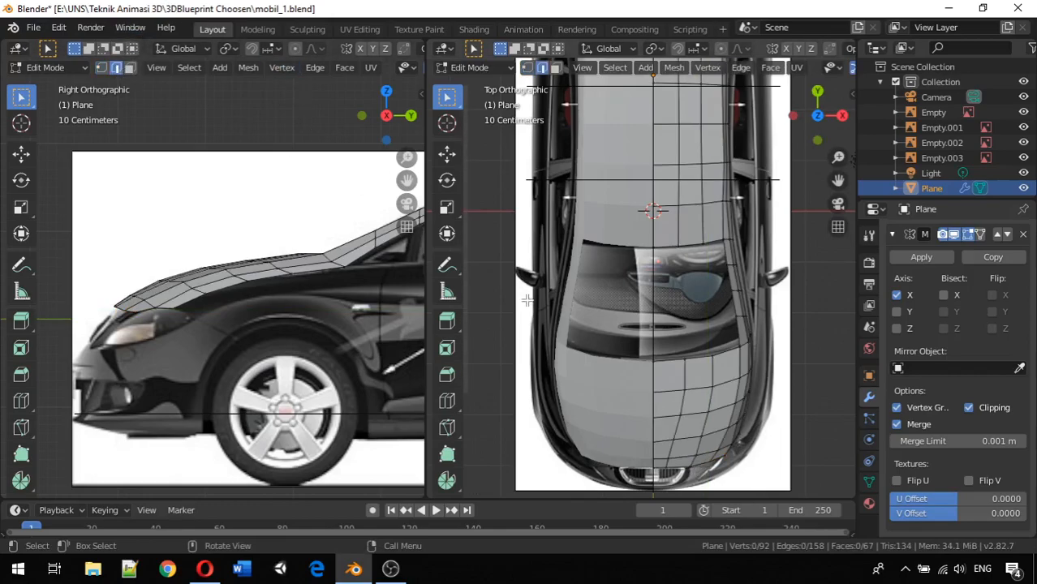
shift+click(706, 468)
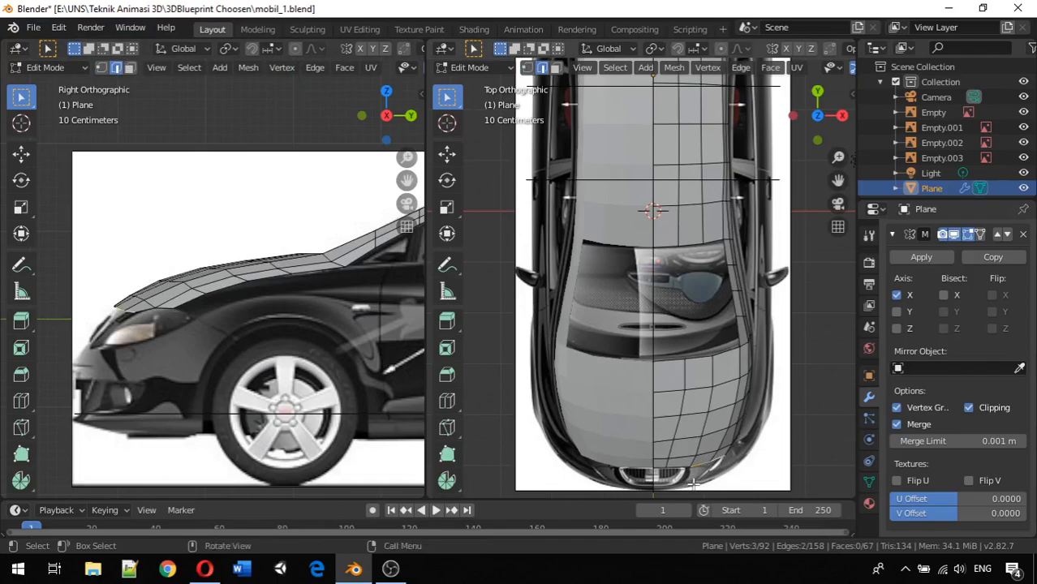
key(e)
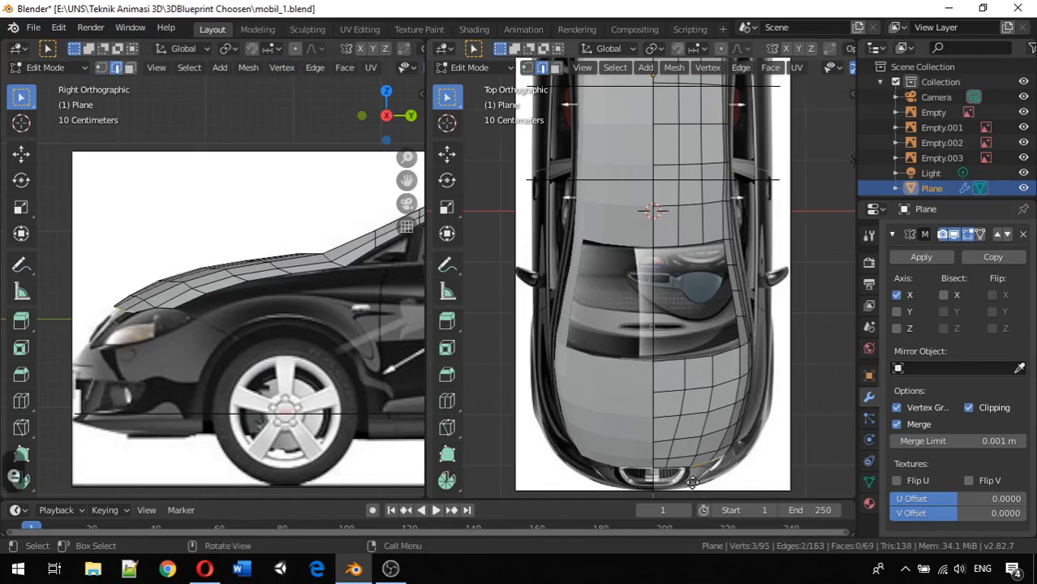
key(y)
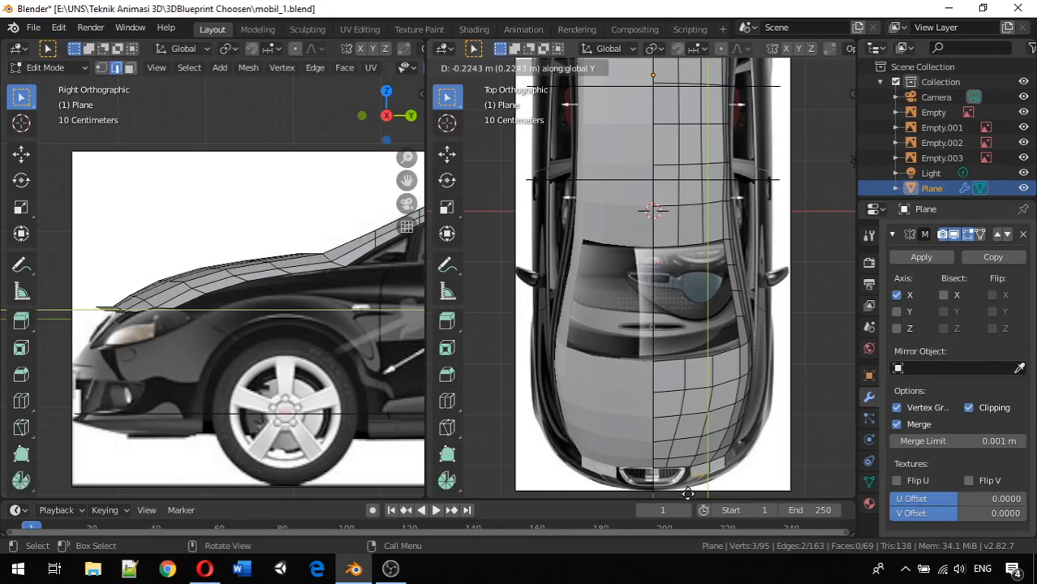
click(685, 495)
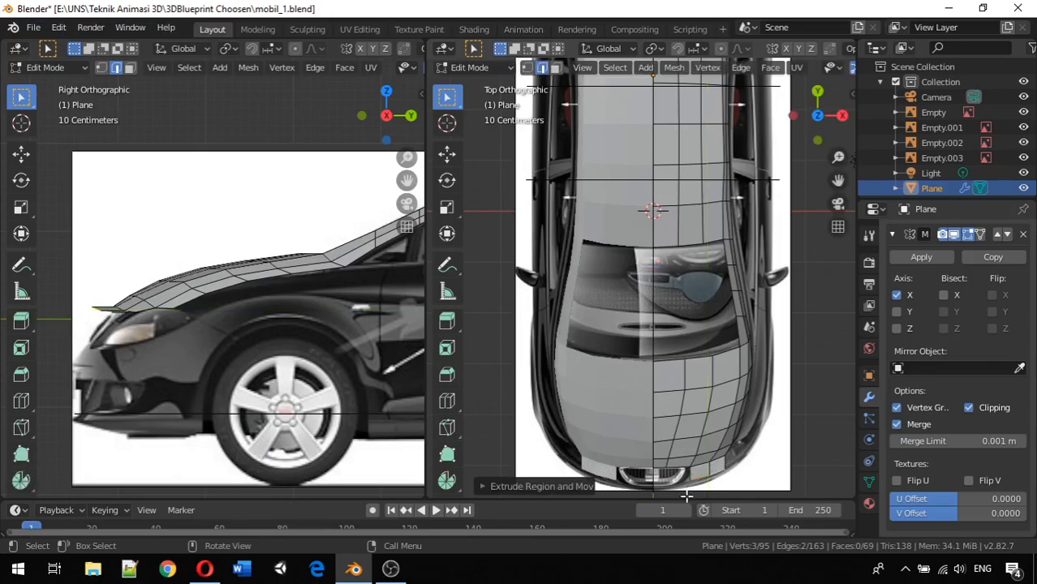
Narrow the two newly extruded front edges along X and move them about 0.21 m inward along X
shift+click(720, 470)
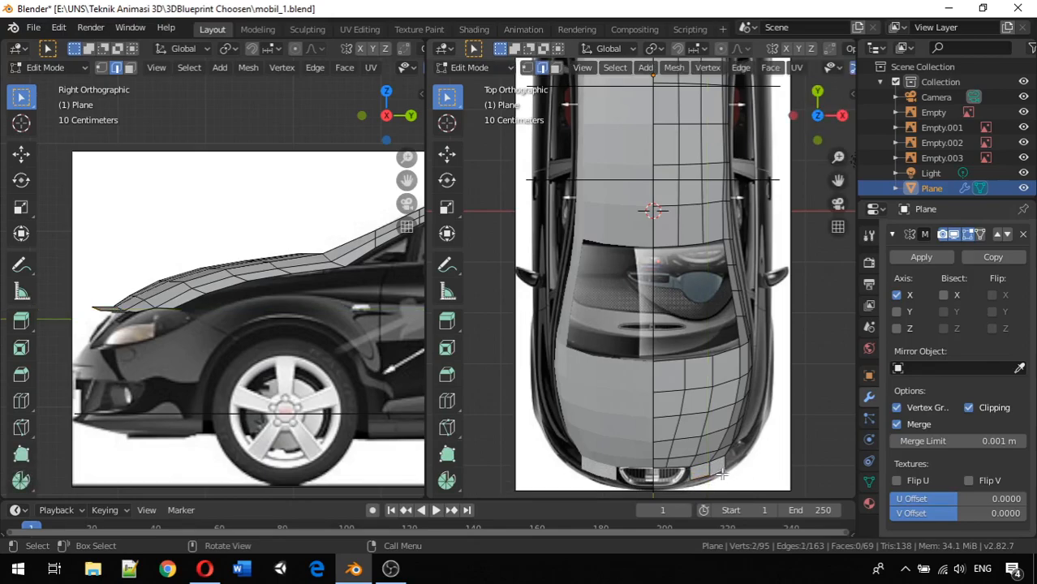
shift+click(698, 477)
key(s)
key(x)
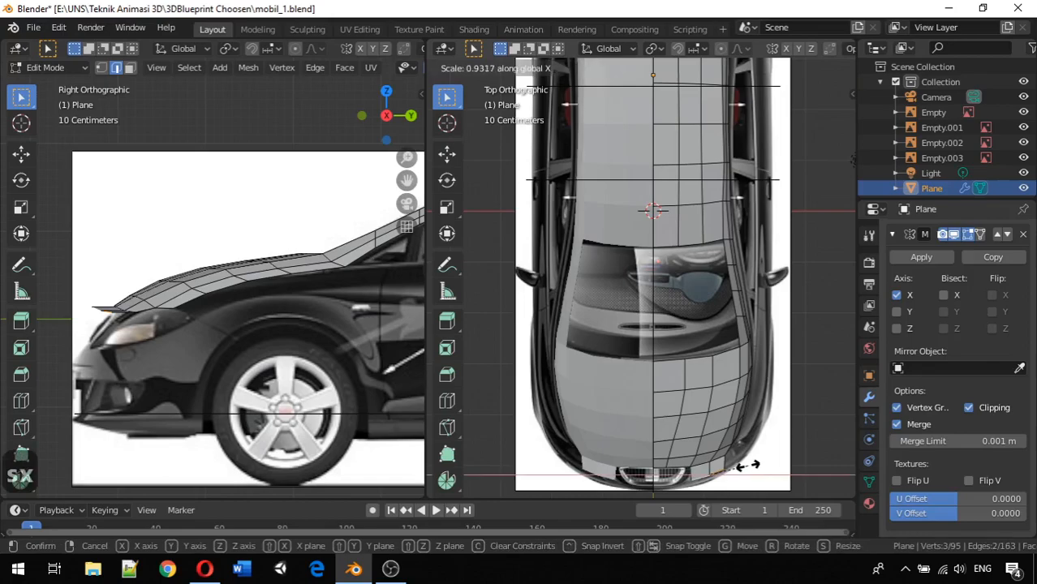
click(741, 468)
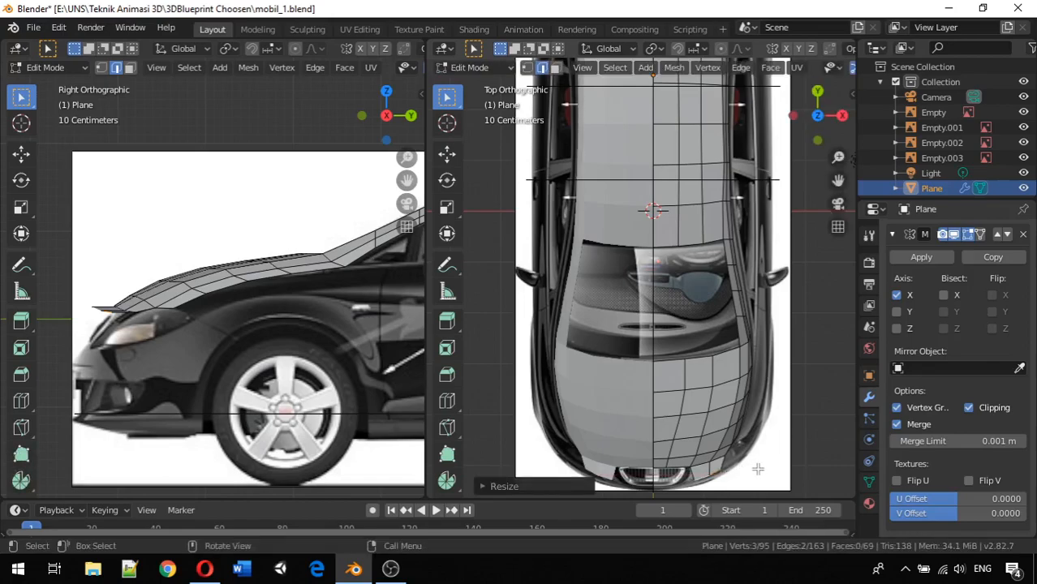
key(g)
key(x)
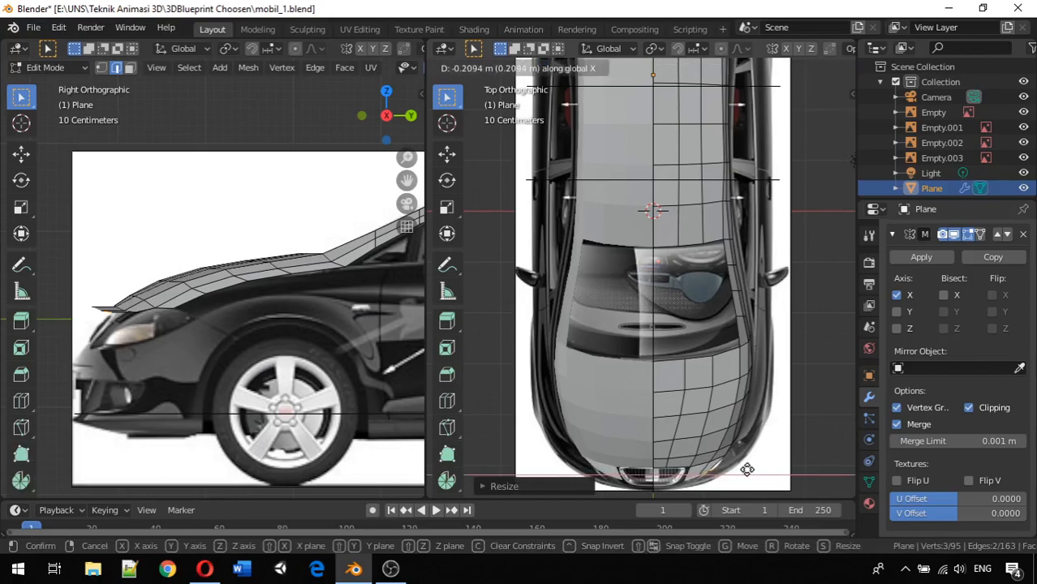
click(747, 469)
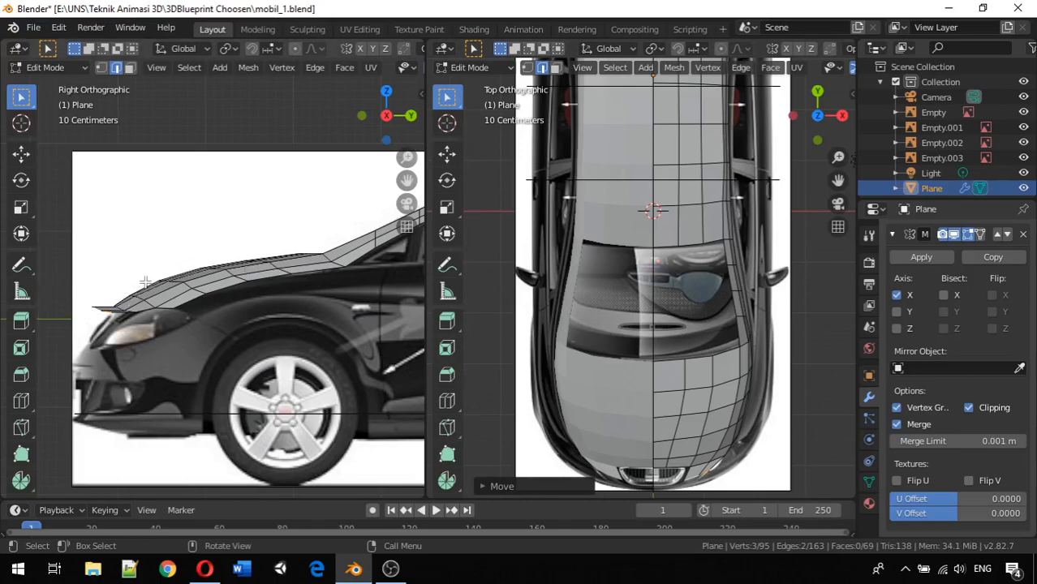
Lower the two extruded front edges about 0.27 m along Z to follow the side blueprint
key(g)
key(z)
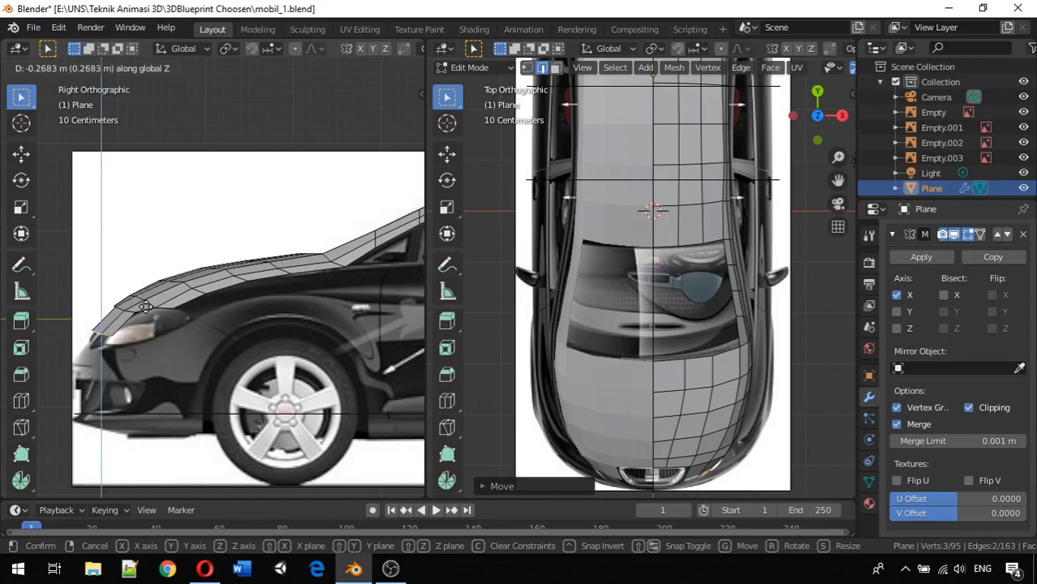
click(145, 306)
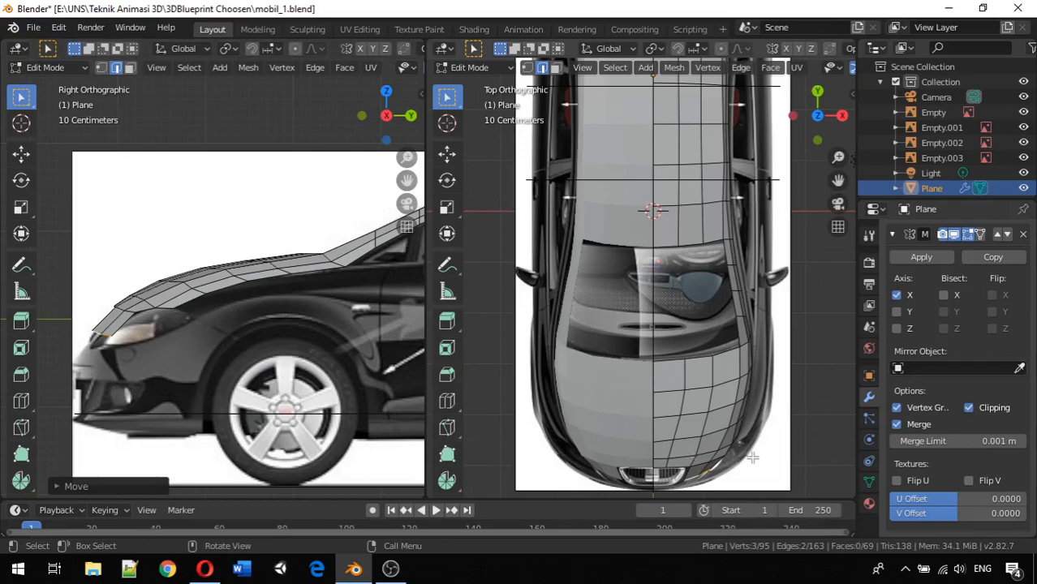
Scale the two extruded front edges along X by about 0.88 and move them about 0.09 m inward along X
key(s)
key(x)
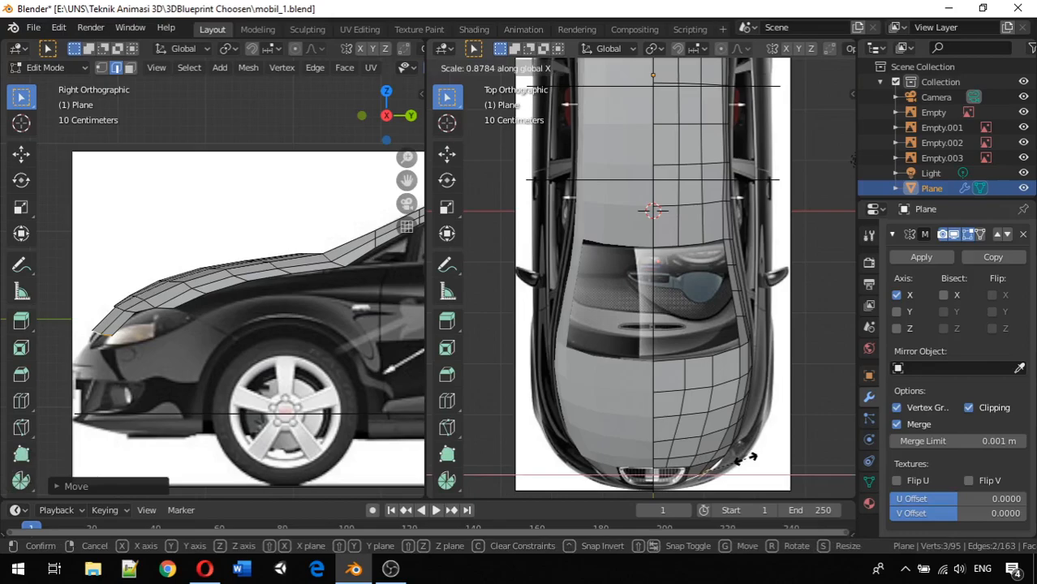
click(744, 459)
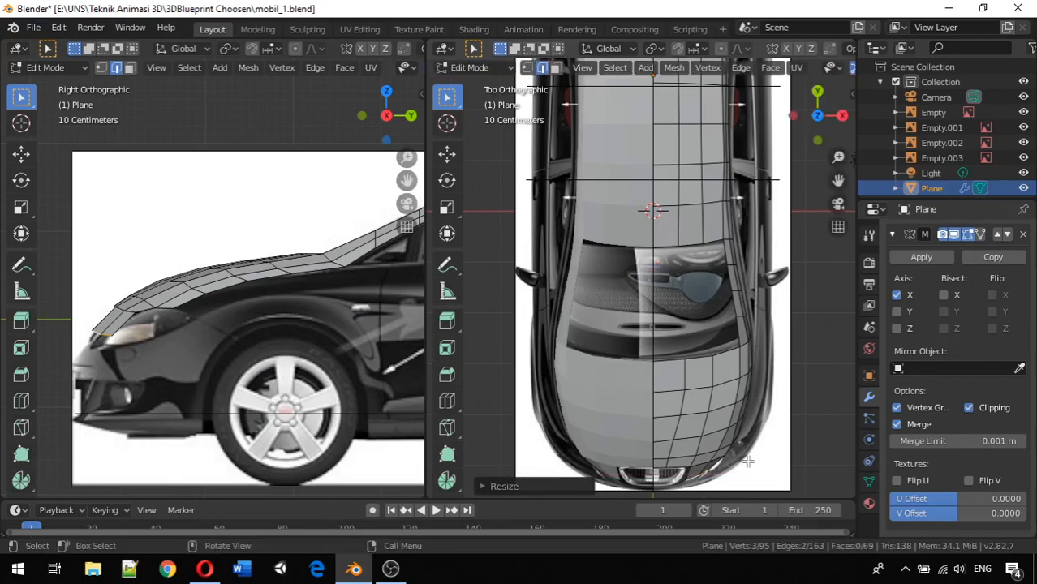
key(g)
key(x)
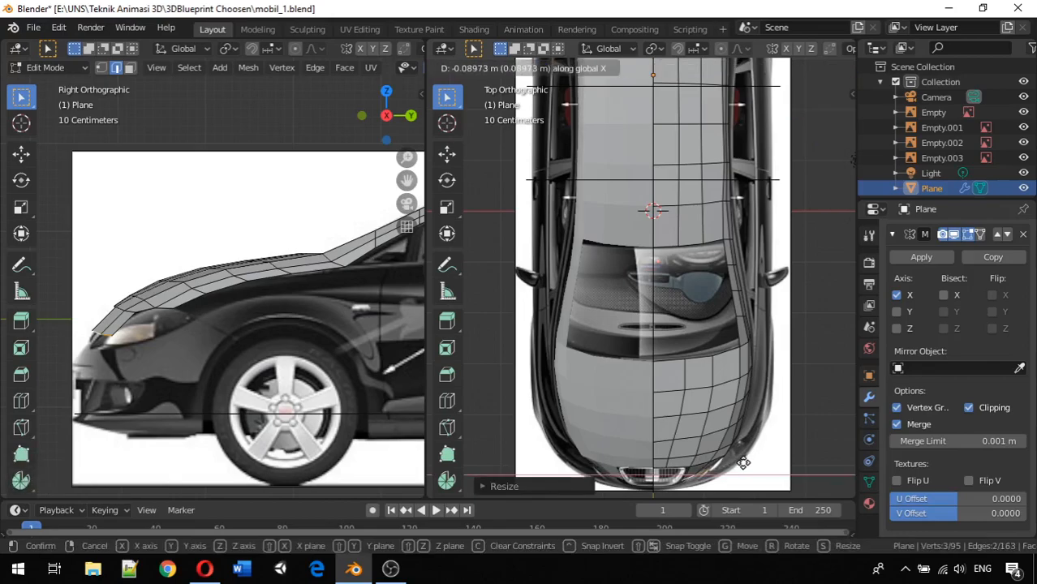
click(744, 462)
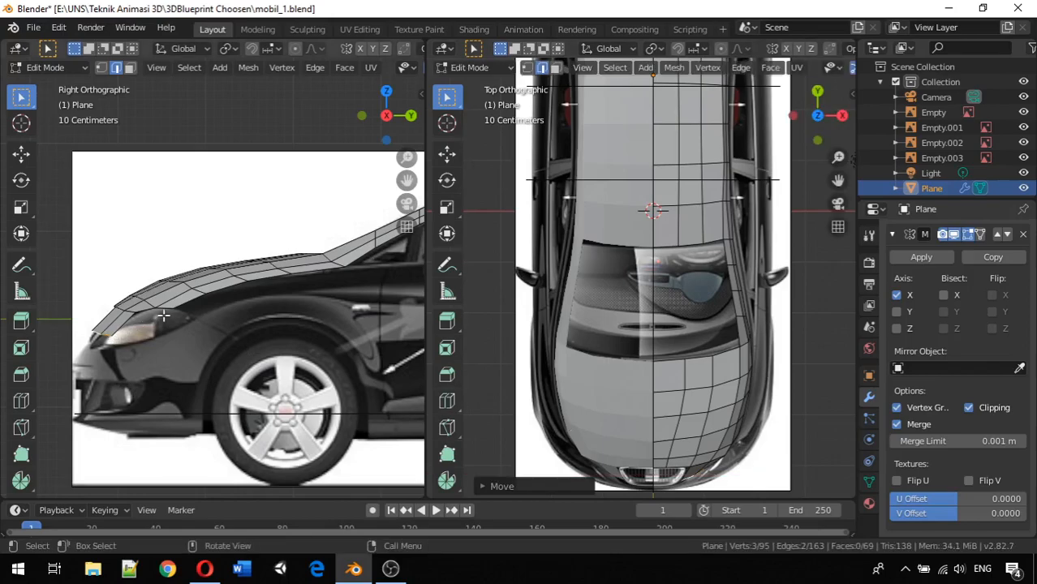
Move the outermost vertex of the extruded strip's front edge about 0.08 m forward along Y
click(117, 339)
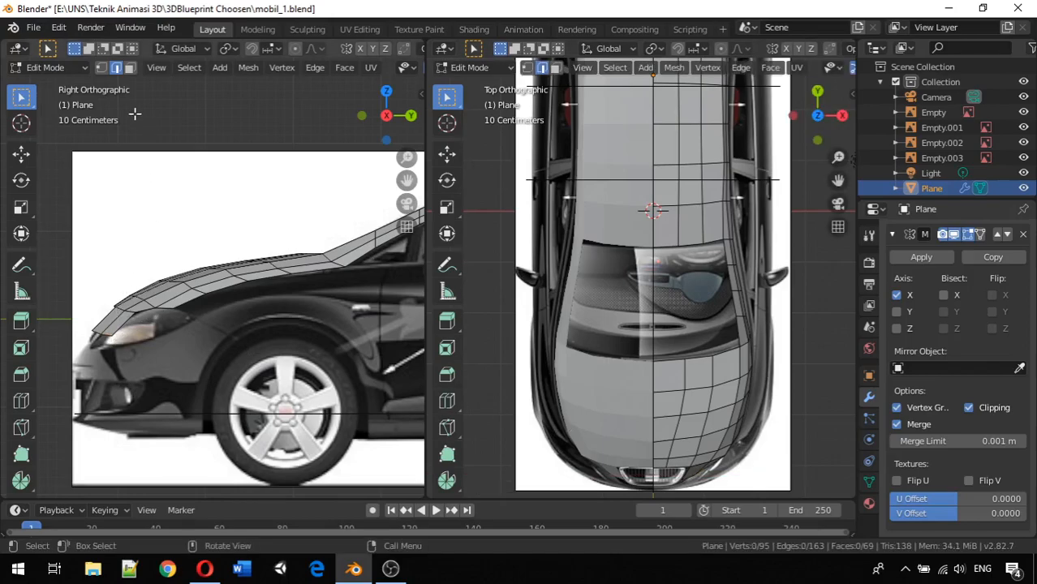
click(100, 68)
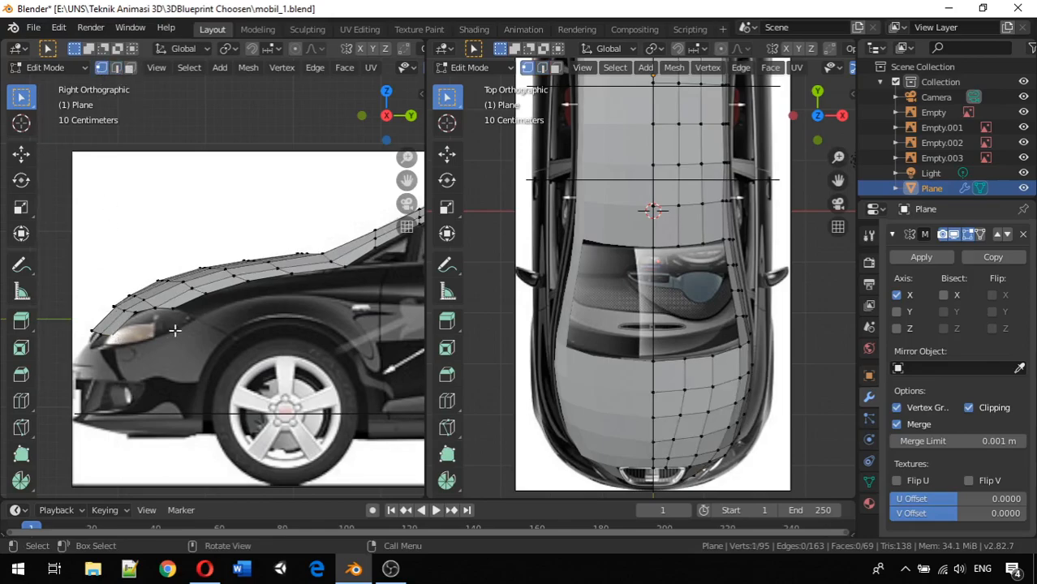
click(118, 338)
key(g)
key(x)
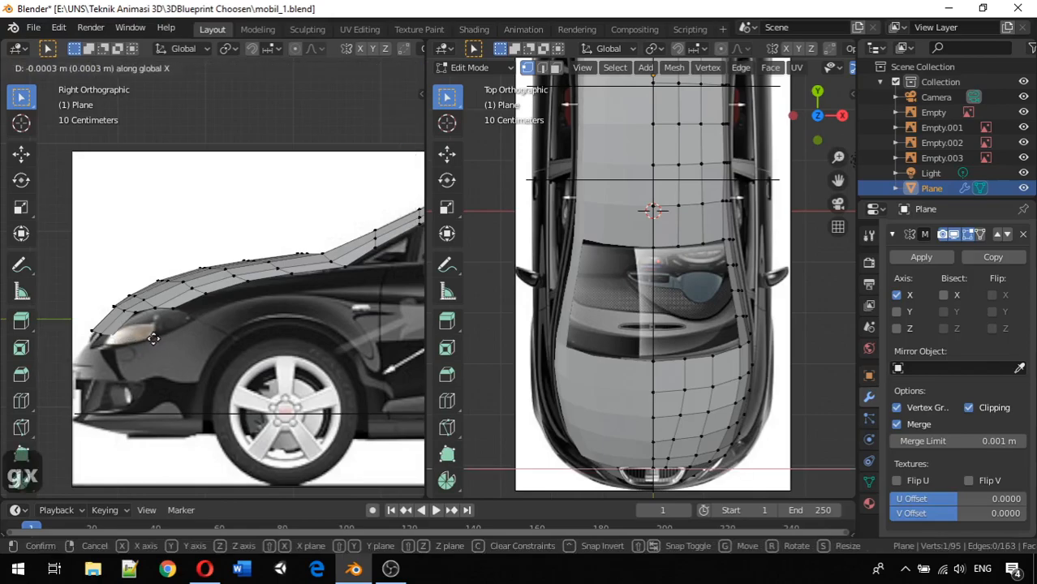
key(z)
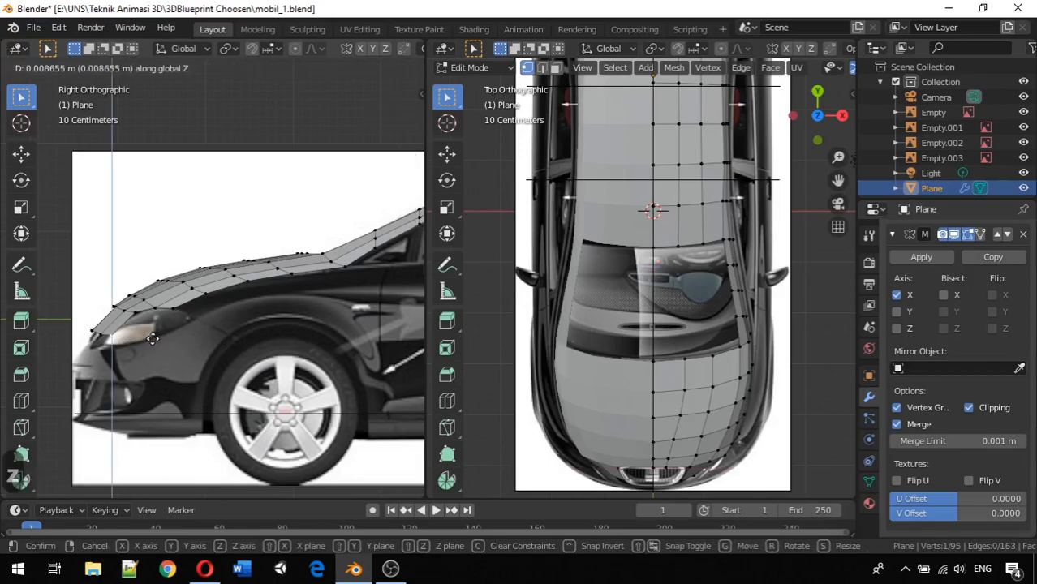
key(y)
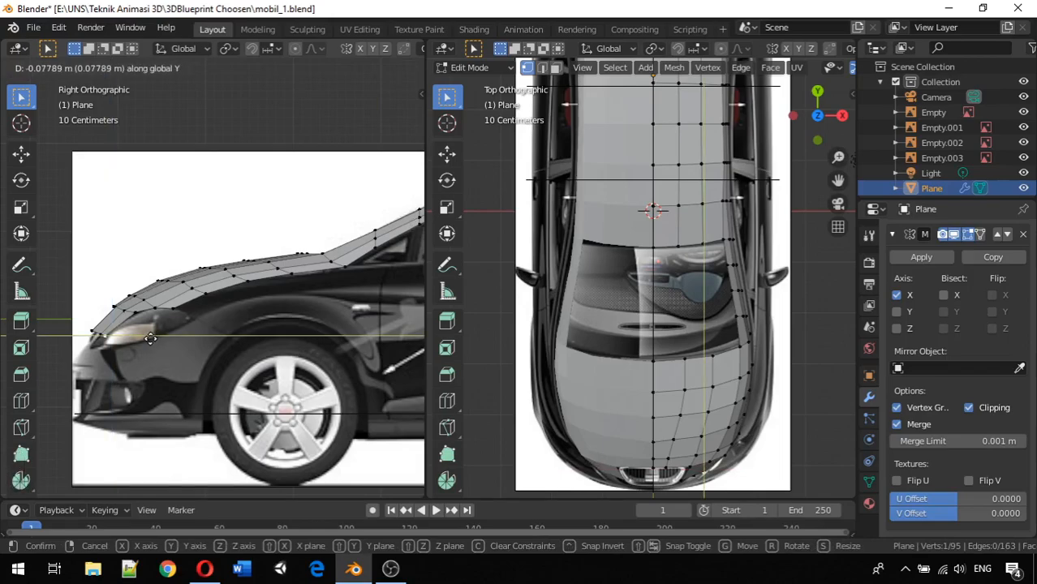
click(150, 339)
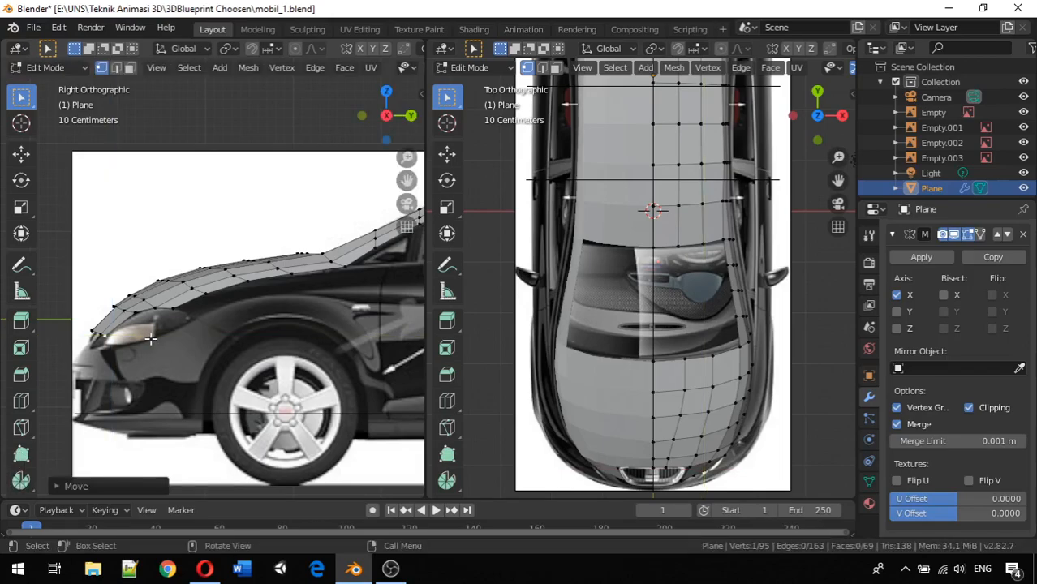
Move the extruded edge's innermost vertex about 0.05 m backward and its middle vertex about 0.03 m forward along Y
click(94, 327)
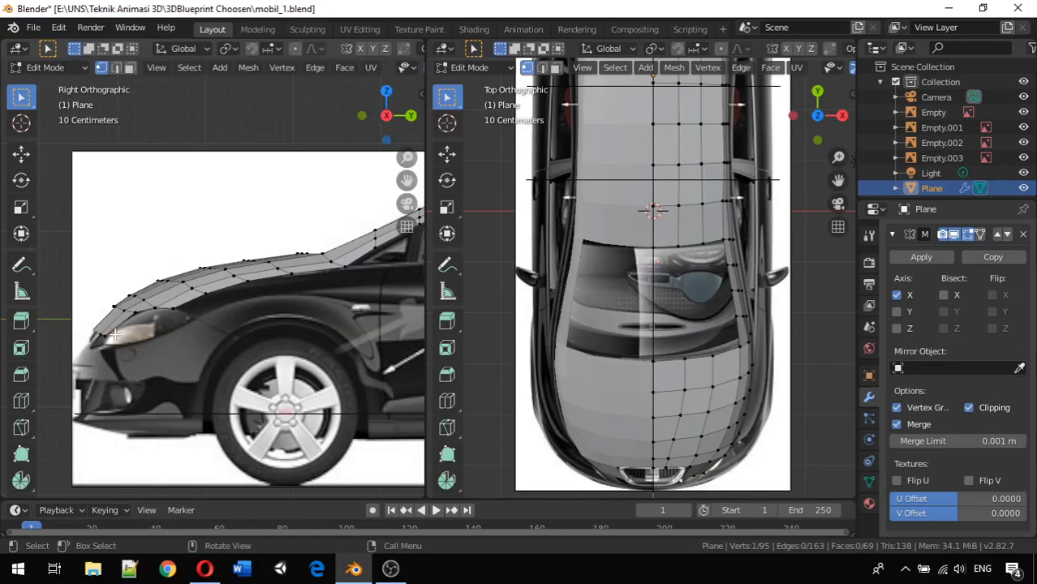
key(g)
key(y)
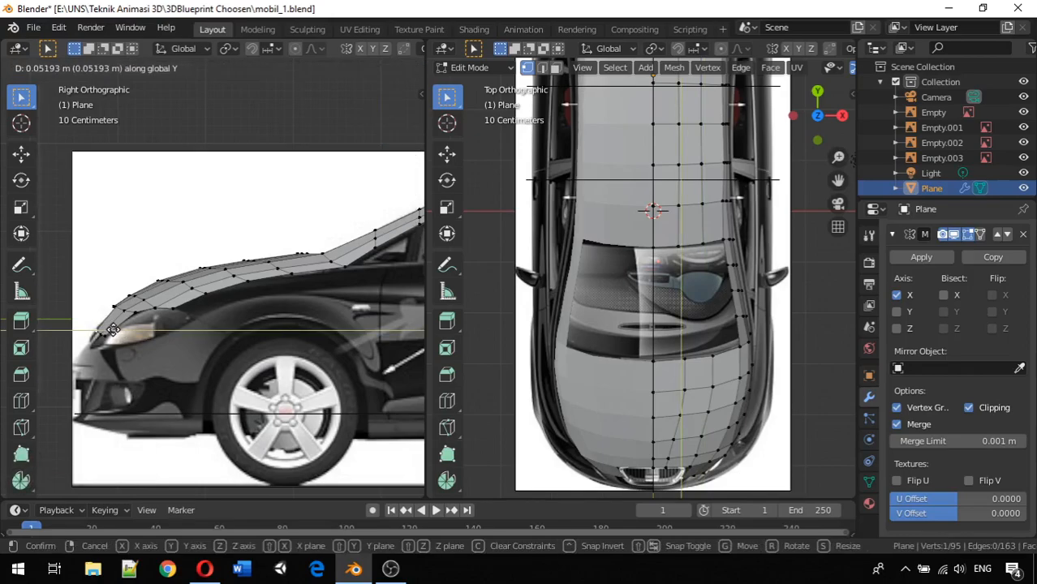
click(113, 330)
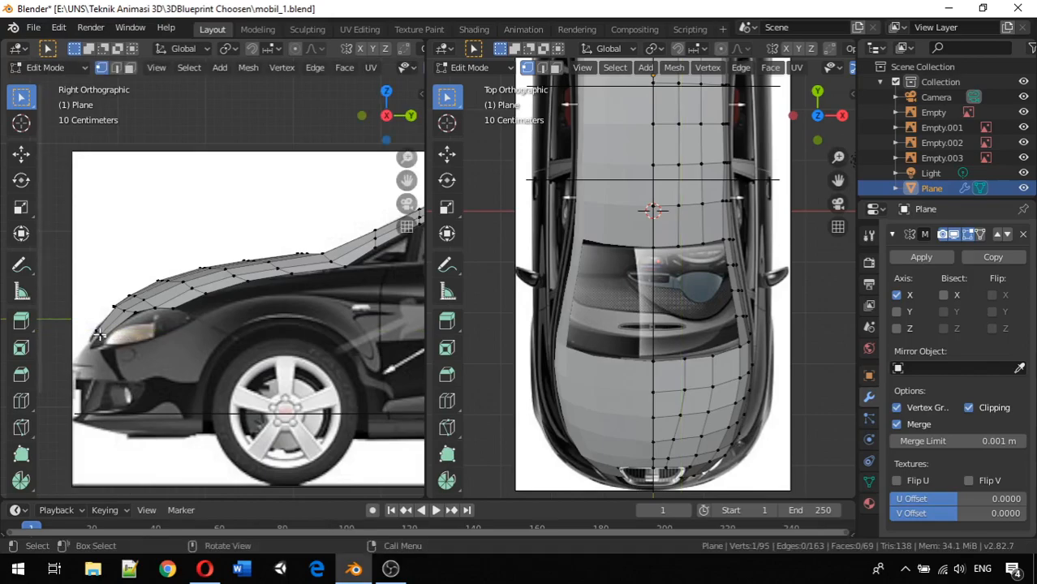
key(g)
key(y)
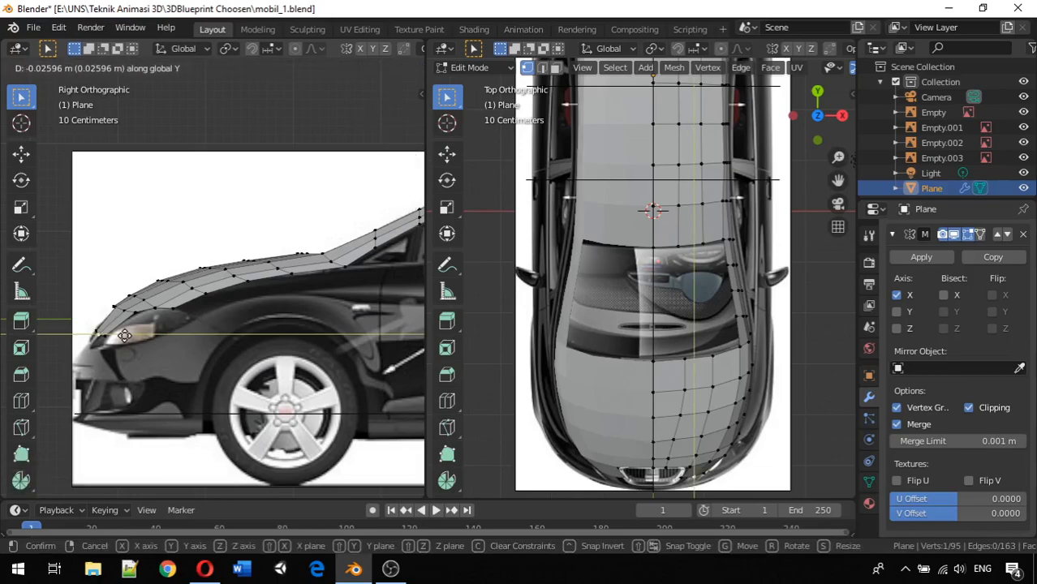
click(124, 335)
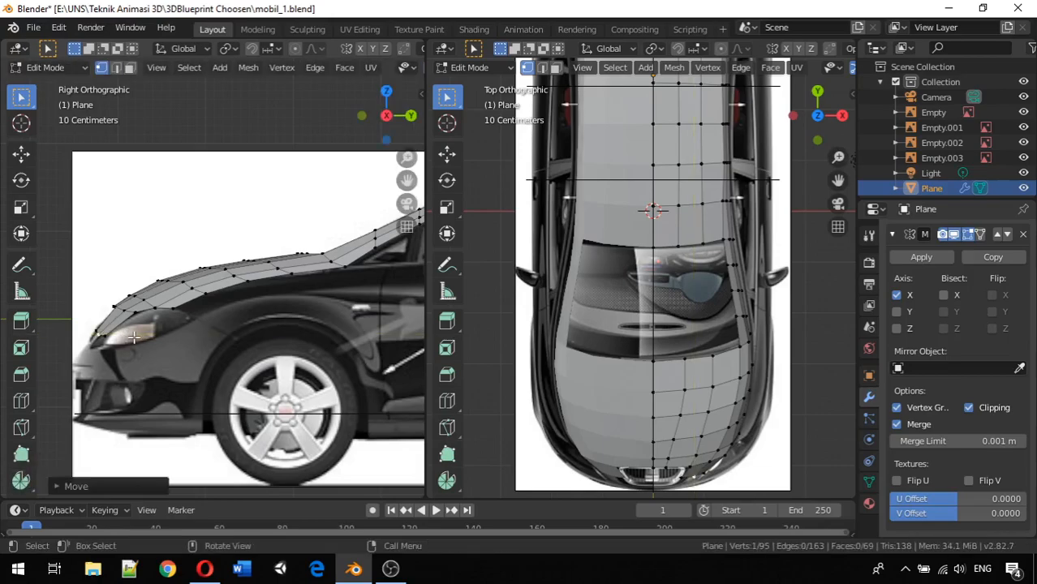
Move the middle vertex of the extruded strip's front edge about 0.03 m outward along X
click(702, 480)
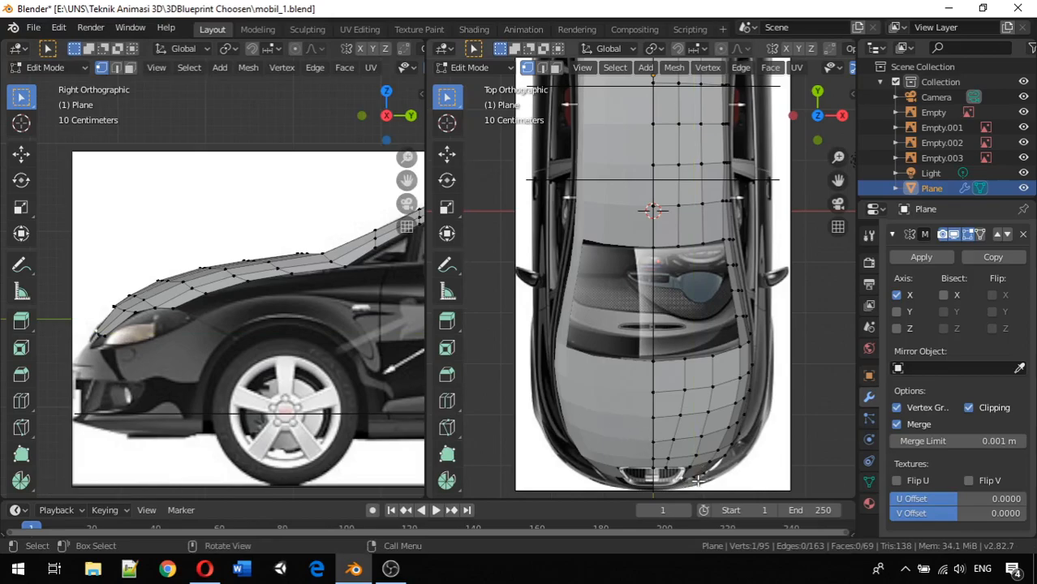
key(g)
key(x)
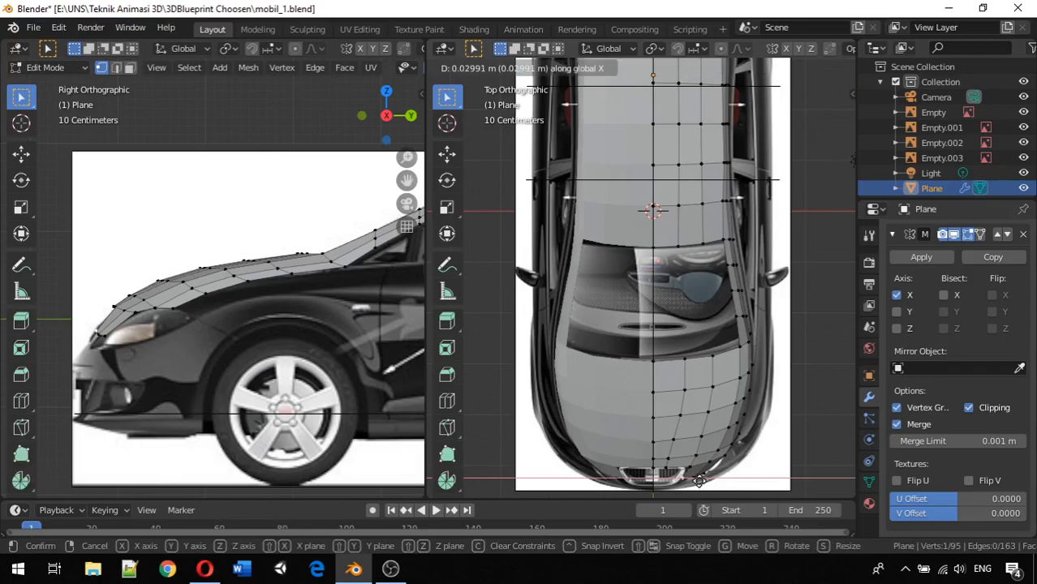
click(699, 481)
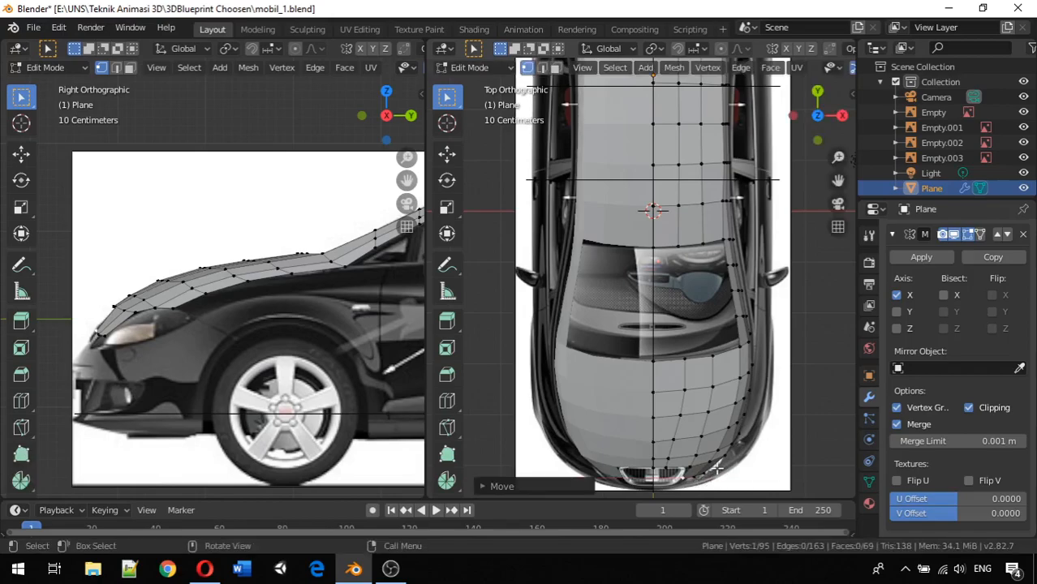
In the front view, move the hood vertex at the grille's upper corner about 0.03 m inward along X
middle_drag(236, 352, 5, 357)
key(KP_3)
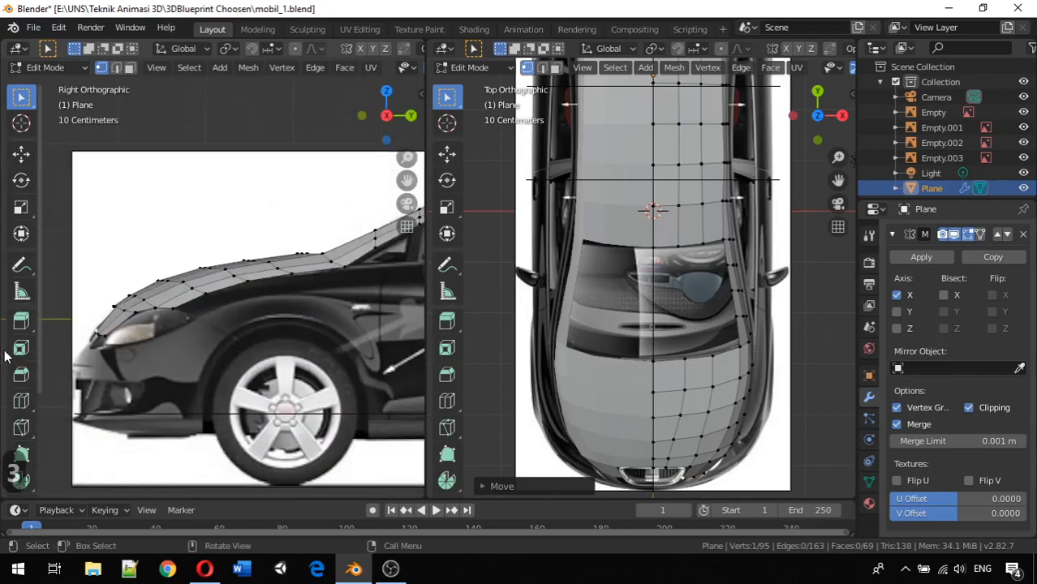
key(KP_1)
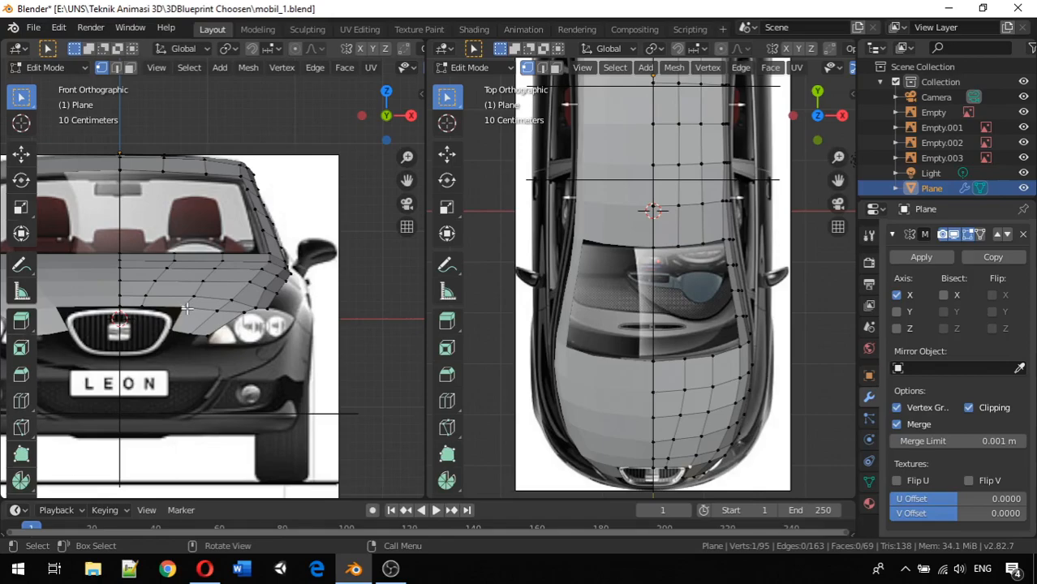
key(g)
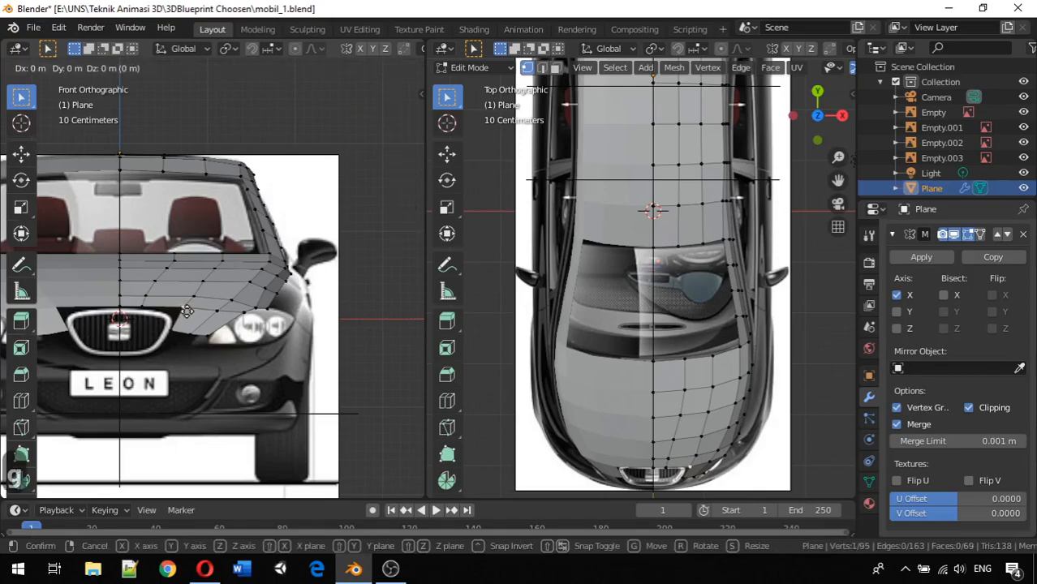
key(x)
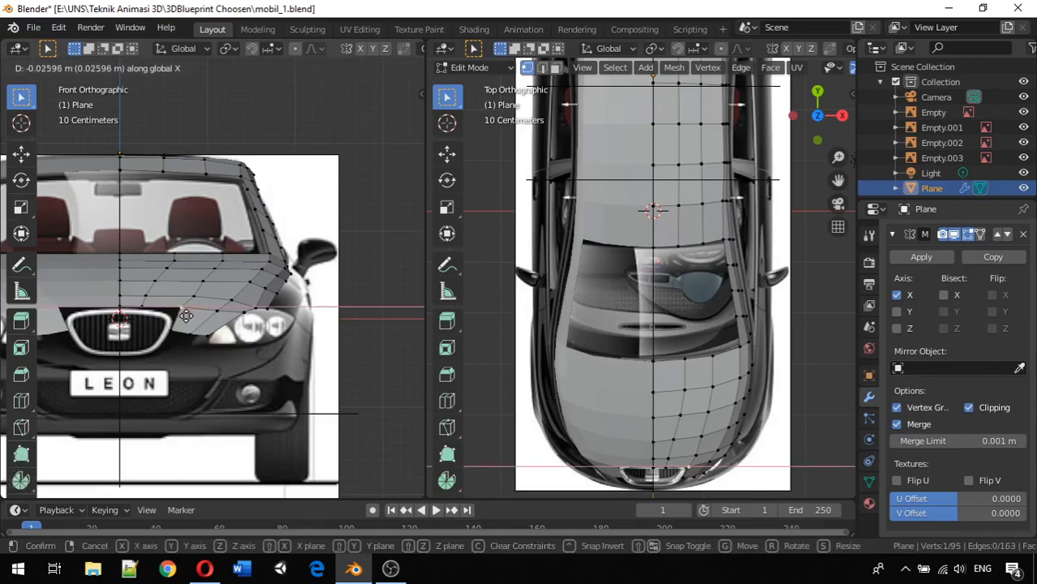
click(188, 314)
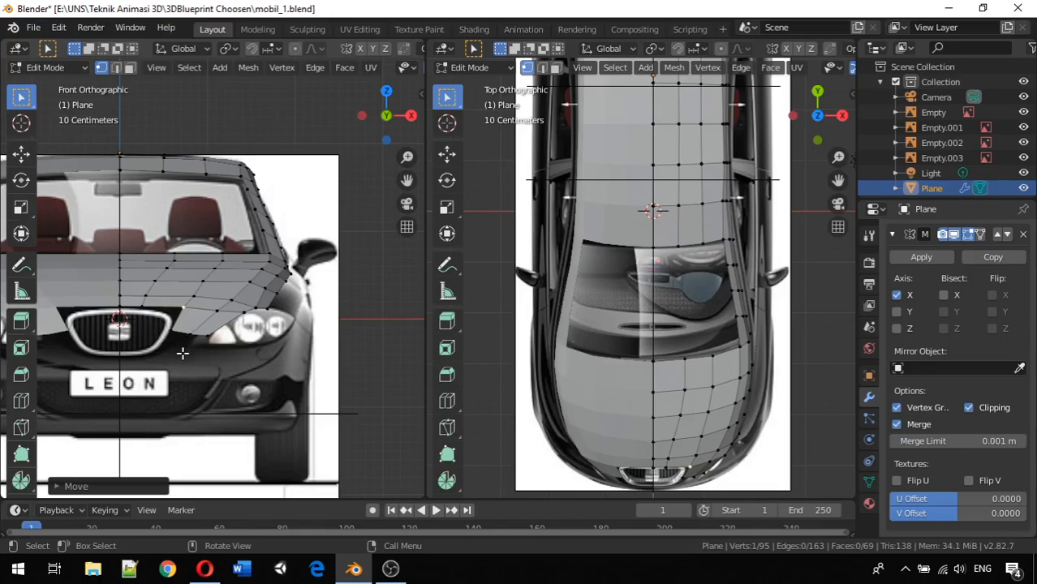
Extrude the strip's three front edge vertices about 0.16 m downward along Z in the side view
click(175, 330)
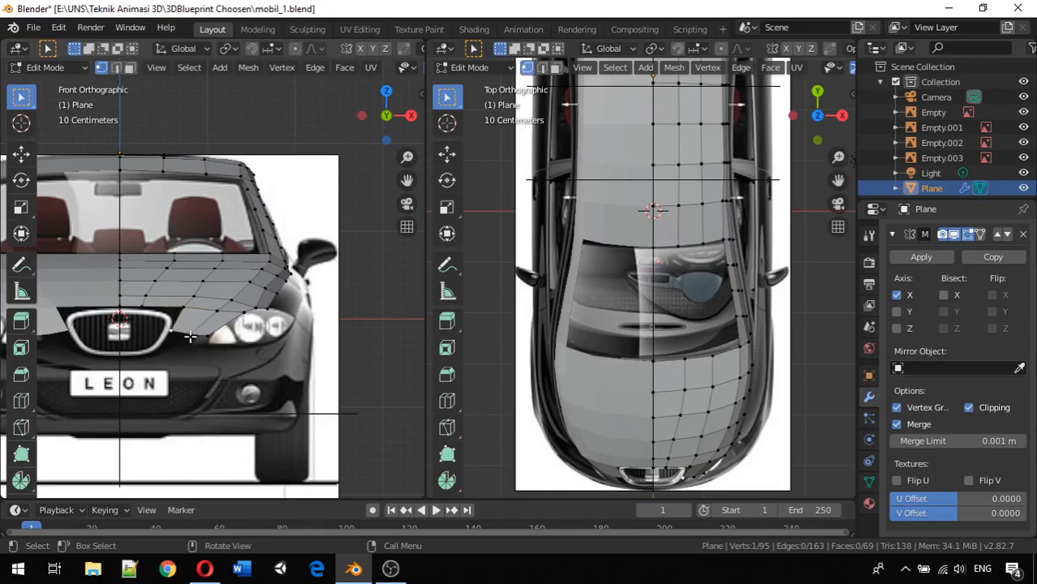
shift+click(189, 335)
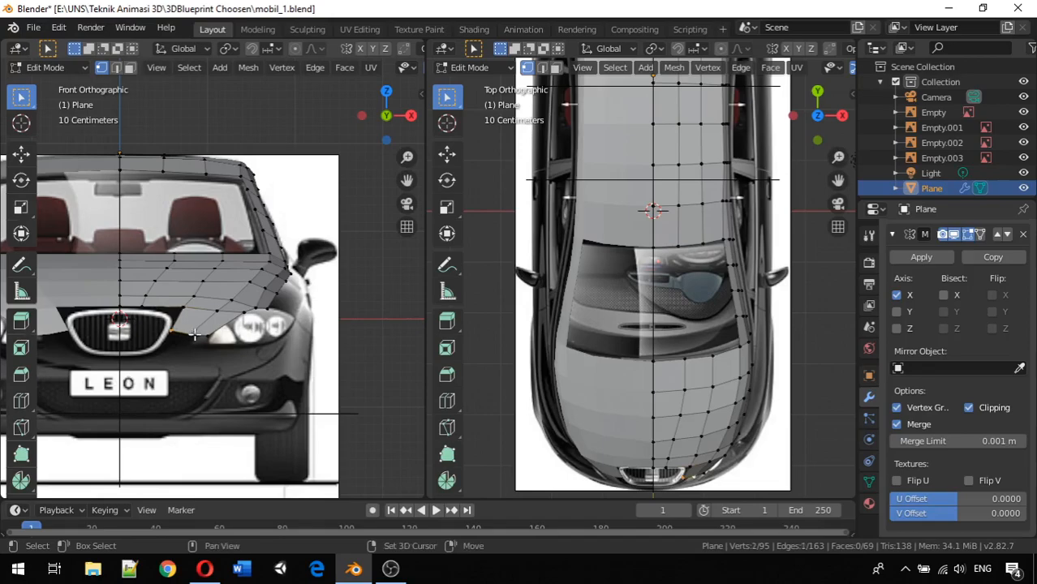
shift+click(211, 337)
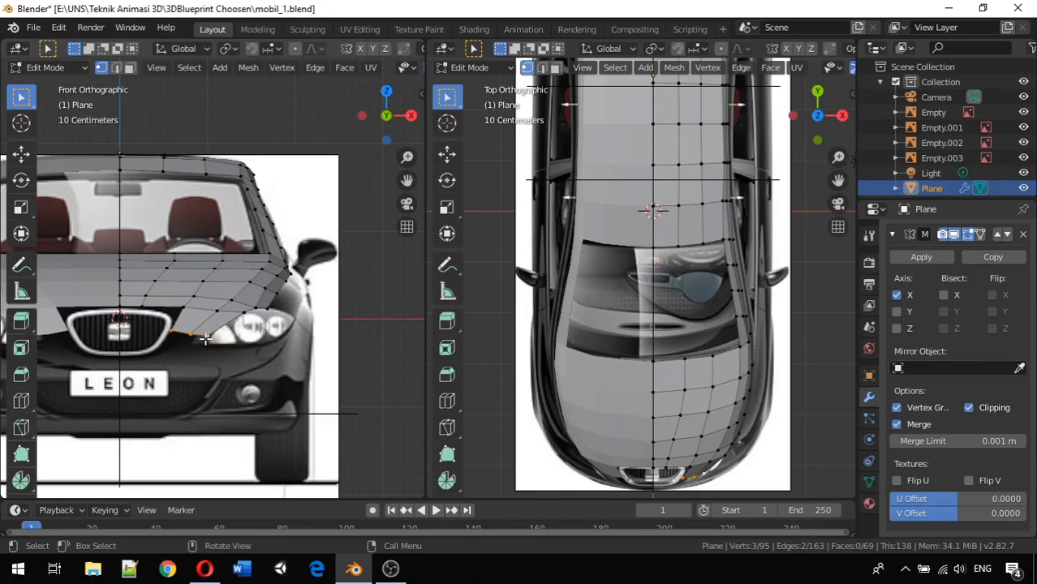
key(KP_3)
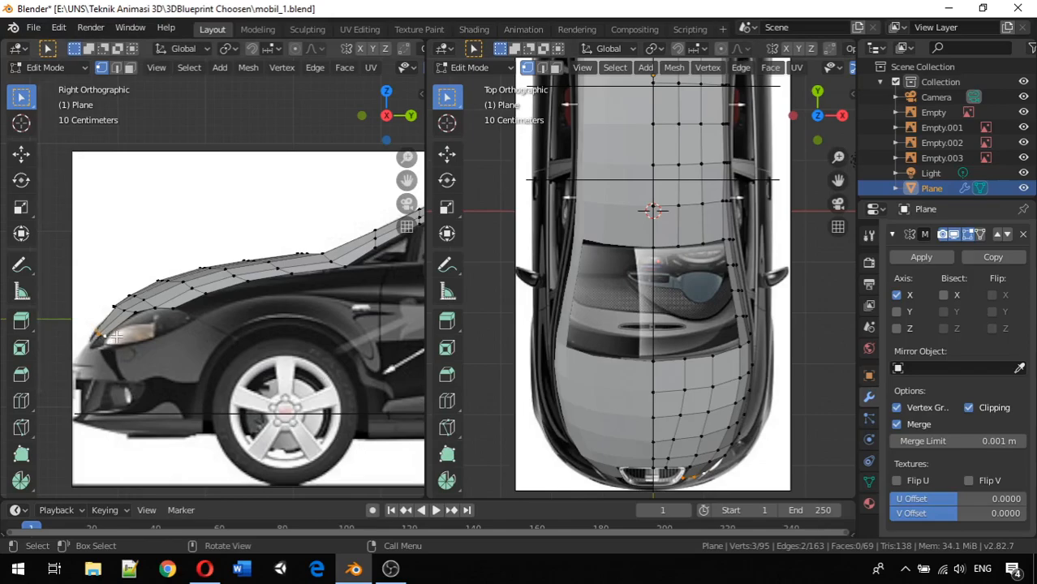
key(e)
key(z)
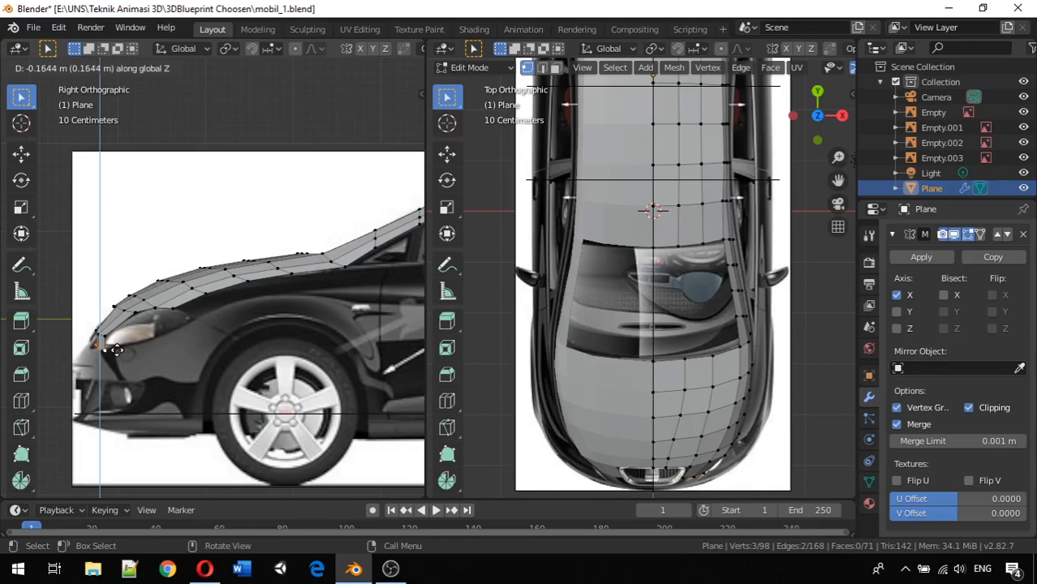
click(117, 349)
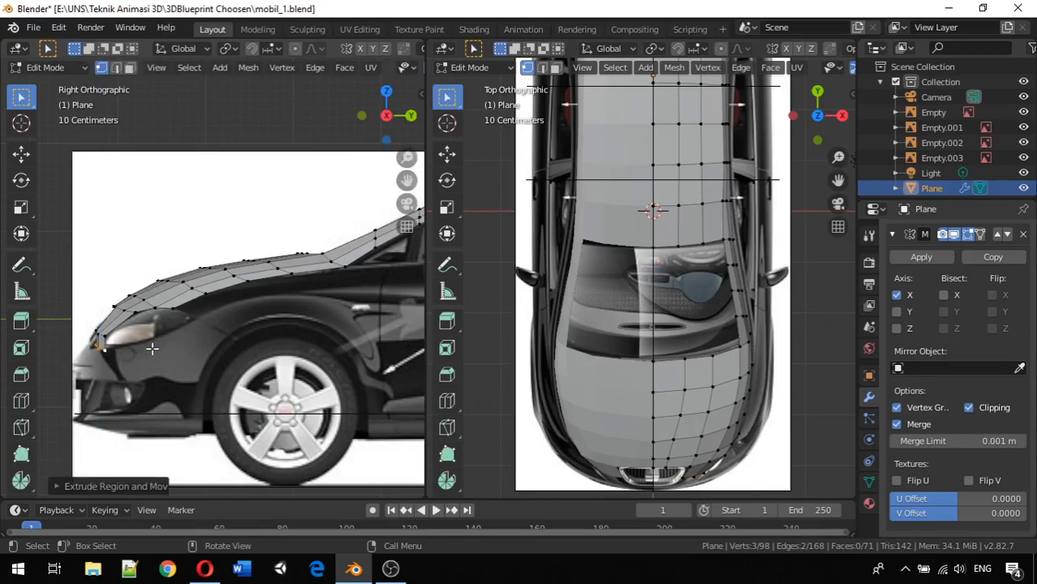
Move the newly extruded edge about 0.11 m forward along Y to match the side blueprint
key(g)
key(y)
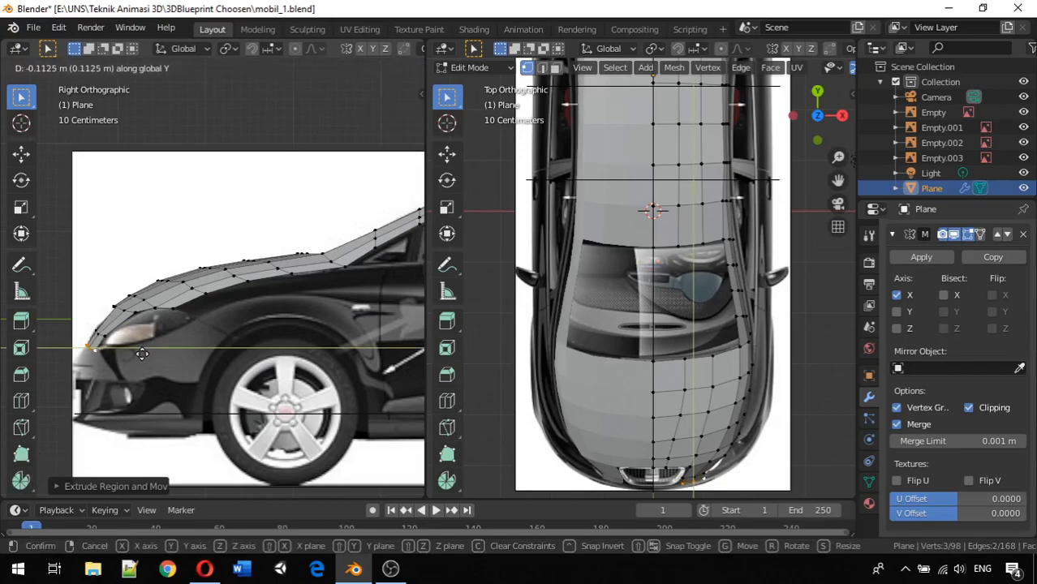
click(142, 355)
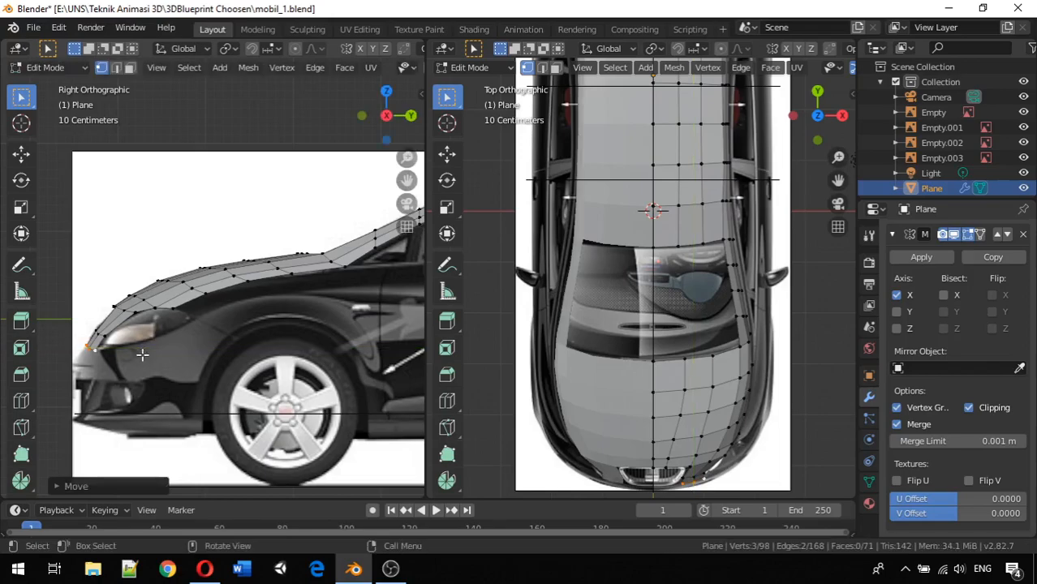
Adjust the heights of the new edge's outermost and middle vertices along Z to follow the side blueprint
click(97, 350)
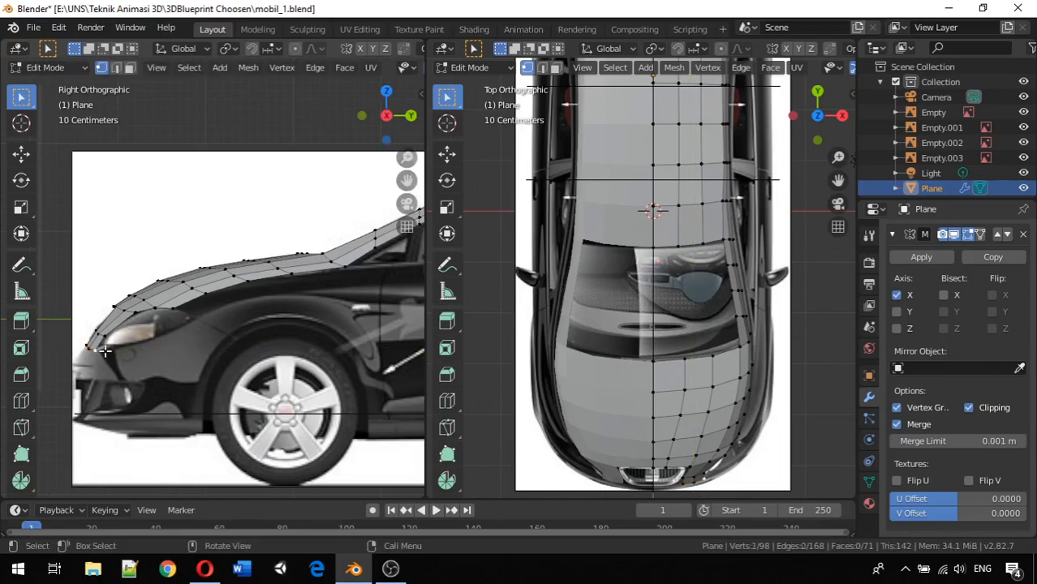
key(g)
key(z)
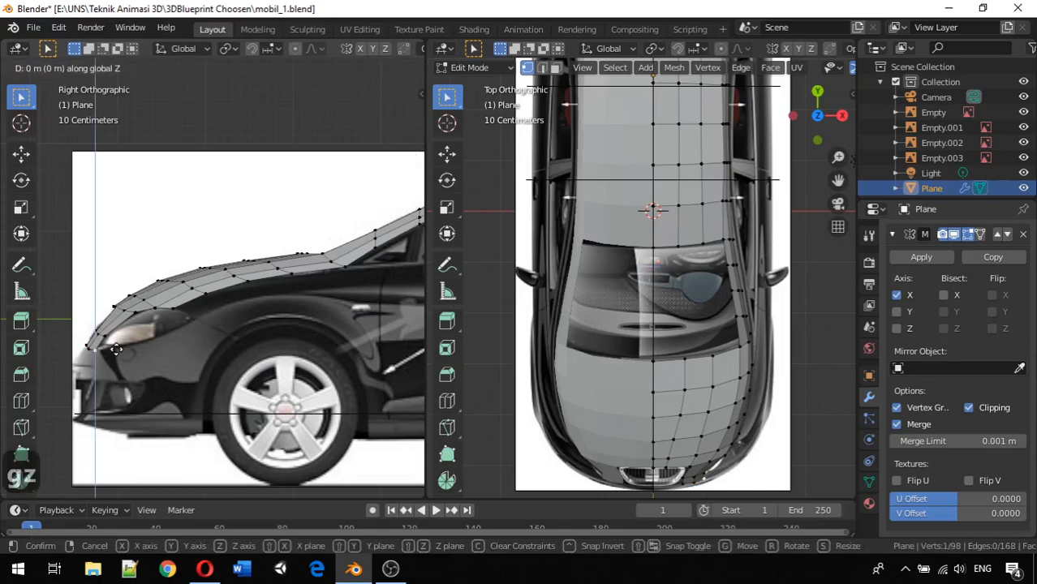
click(117, 347)
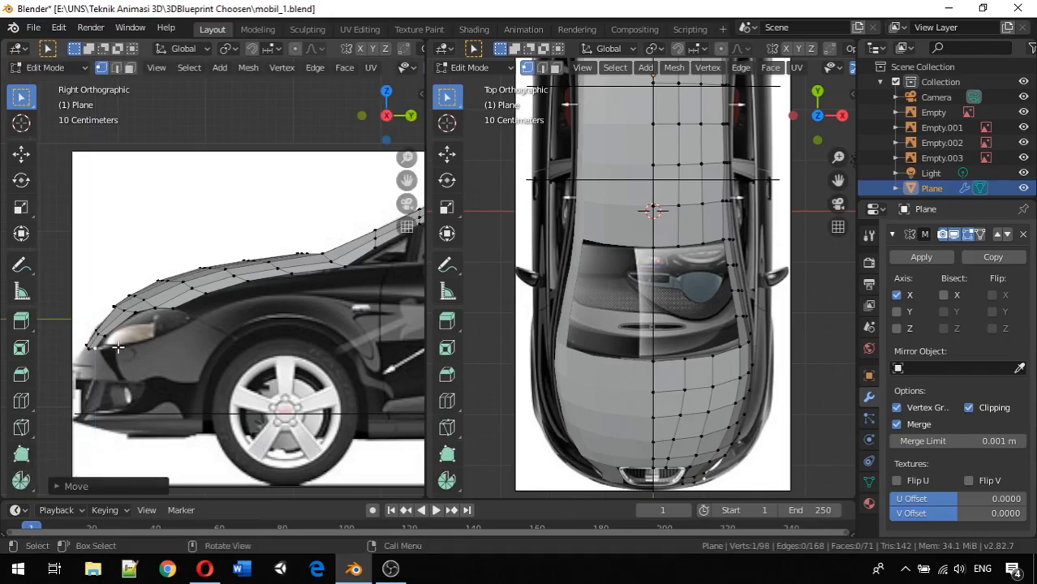
key(g)
key(z)
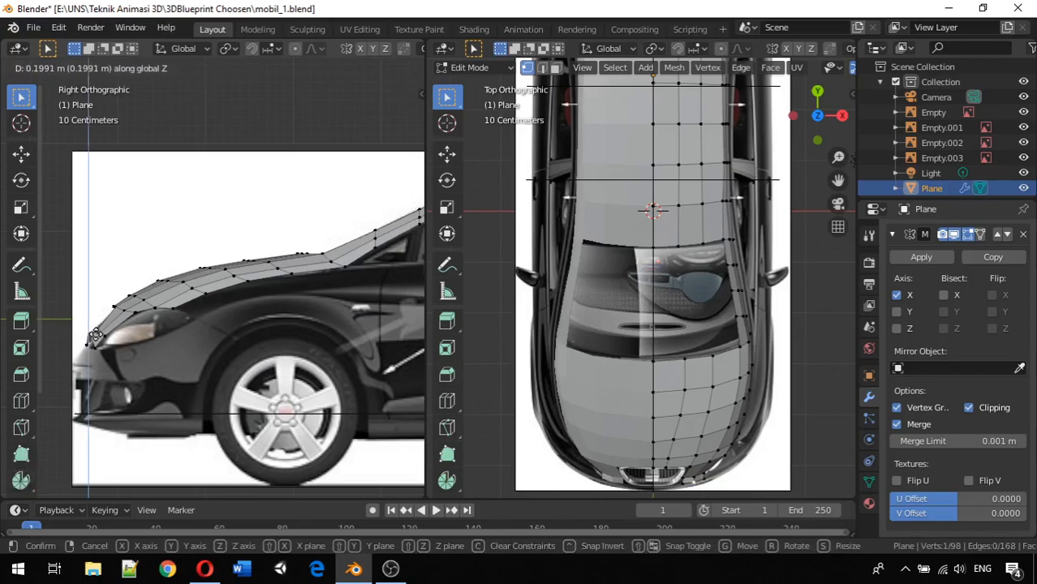
click(95, 344)
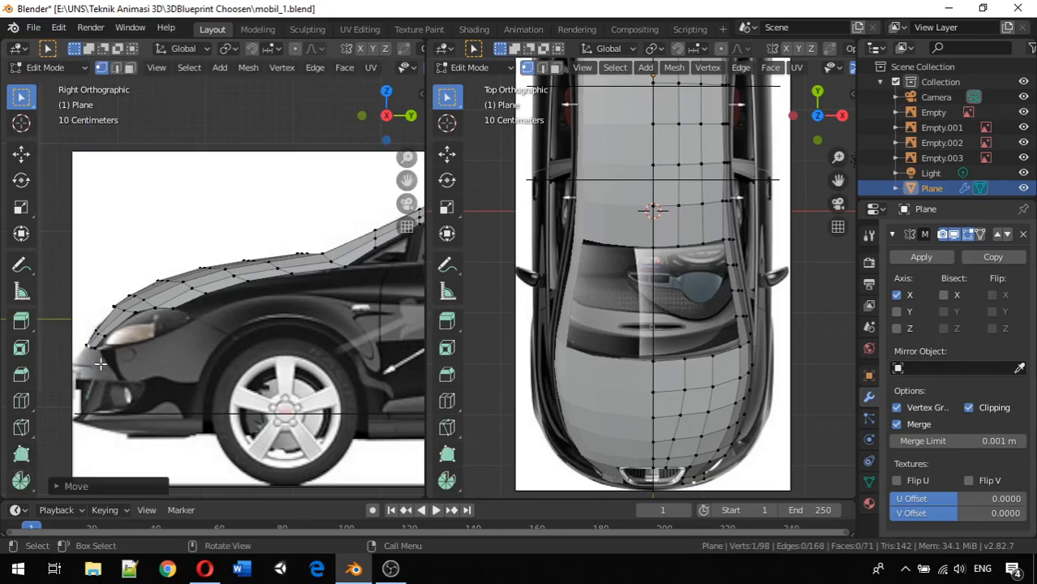
In the front view, move the strip's three lowest vertices about 0.09 m inward along X toward the grille
scroll(95, 362, up, 1)
middle_drag(95, 362, 272, 357)
key(KP_1)
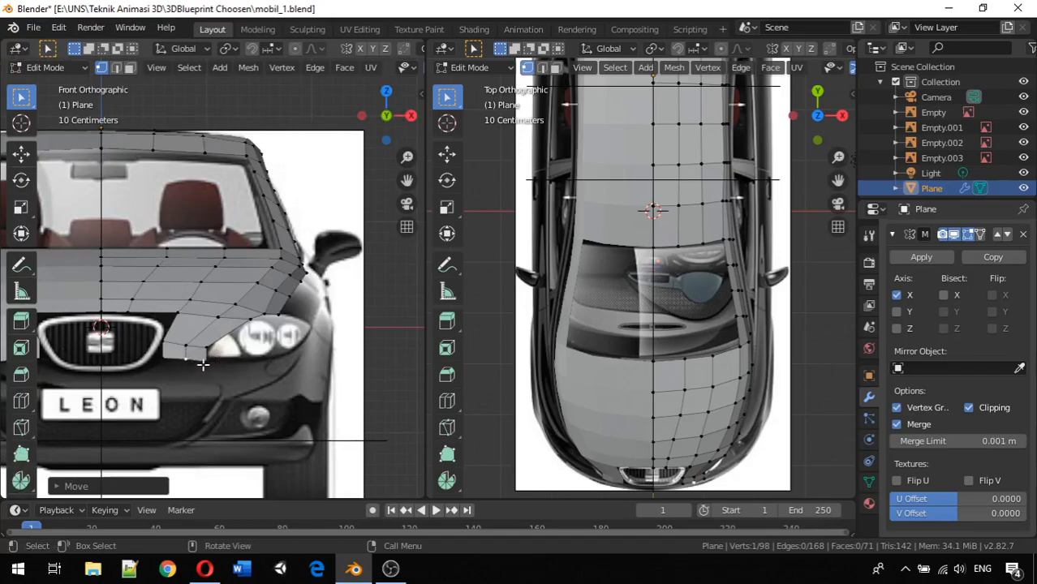
click(206, 361)
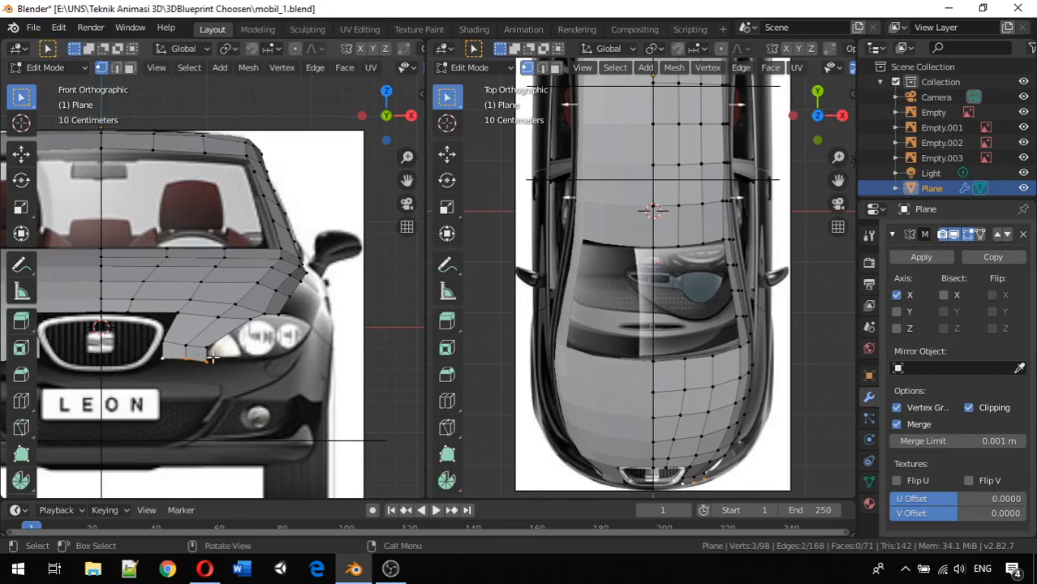
key(g)
key(x)
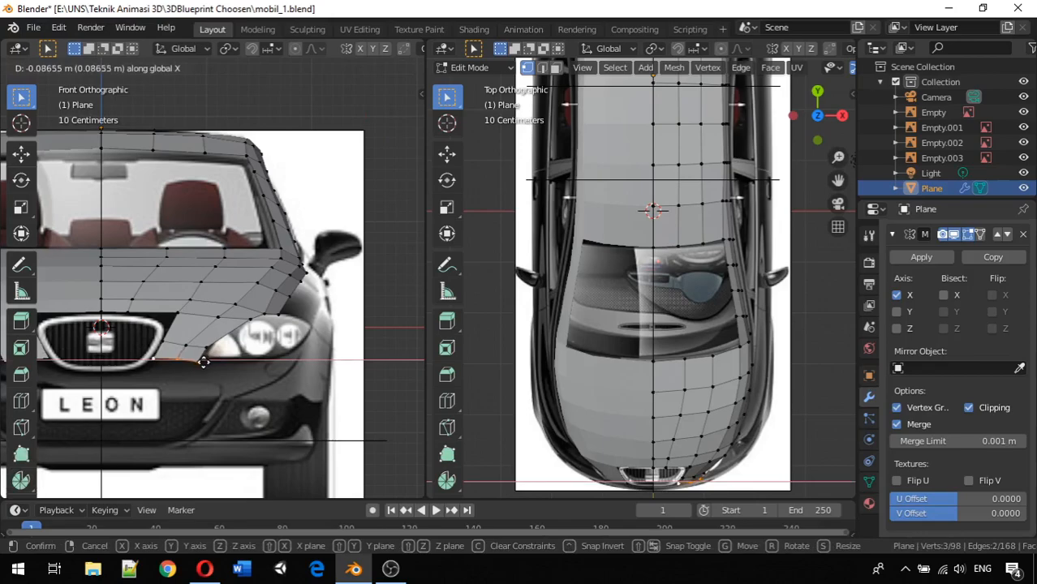
click(204, 362)
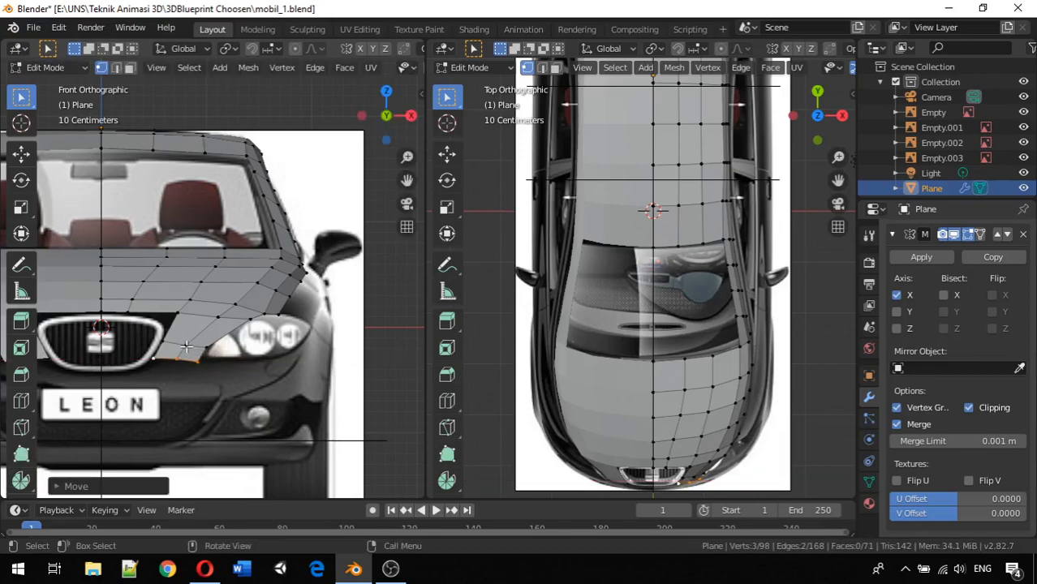
On the row above the lowest edge, move the middle vertex about 0.04 m and the outer vertex about 0.03 m outward along X
key(g)
key(x)
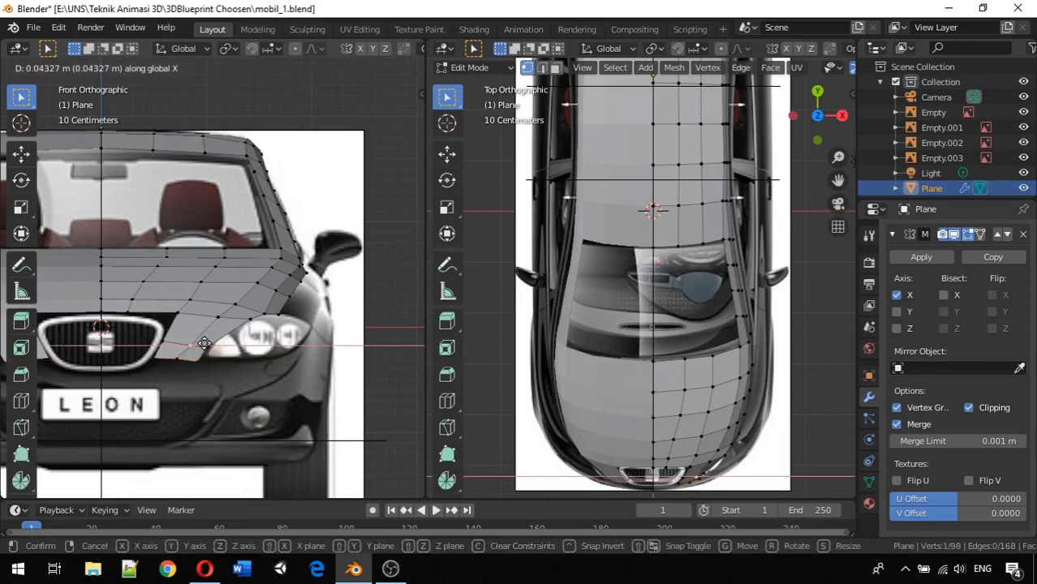
click(204, 344)
key(g)
key(x)
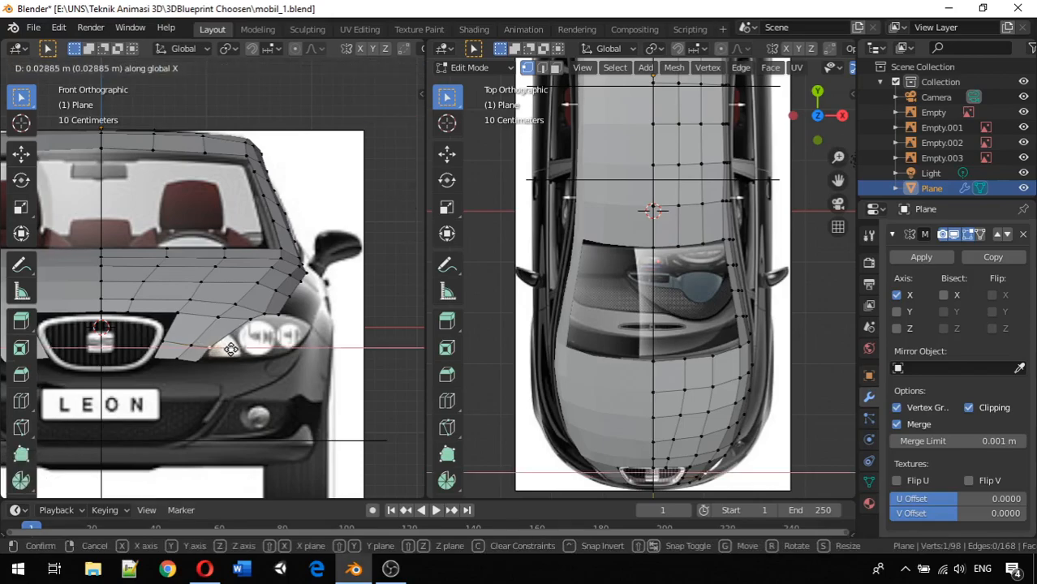
click(231, 349)
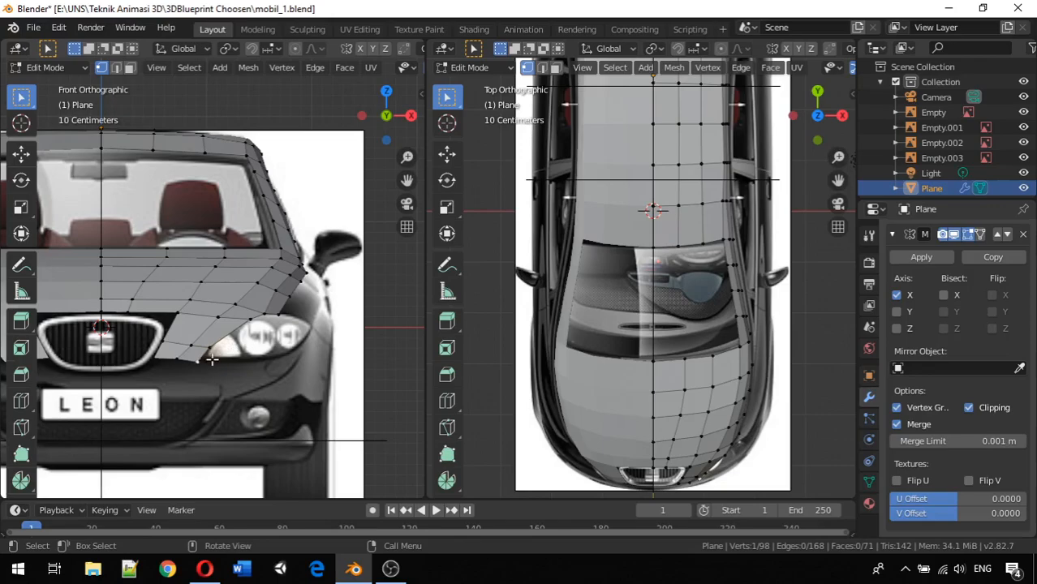
Move the lowest edge's outer vertex about 0.06 m outward along X and shift its middle vertex slightly outward
key(g)
key(x)
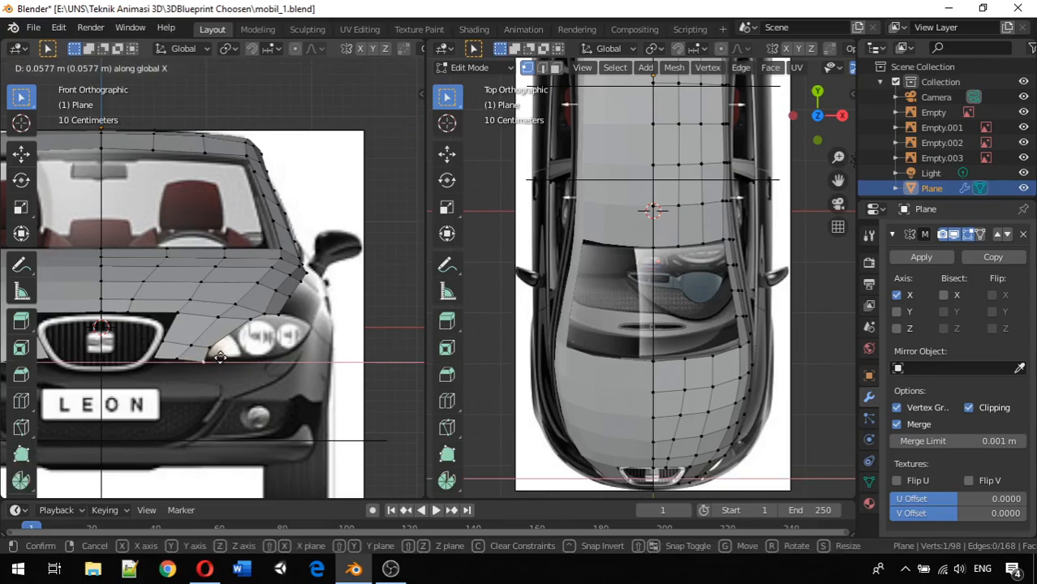
click(221, 357)
key(g)
key(x)
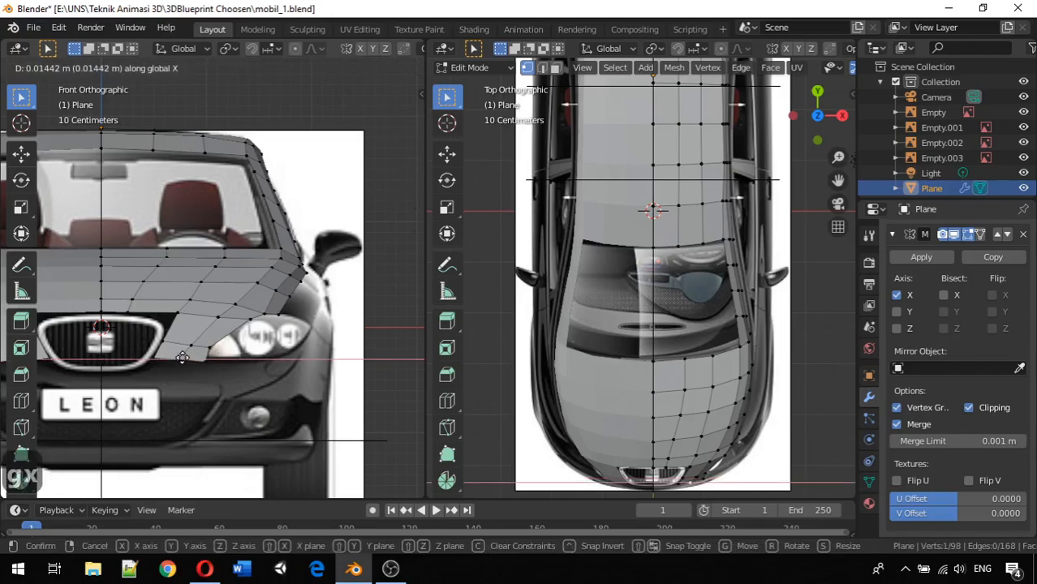
click(205, 350)
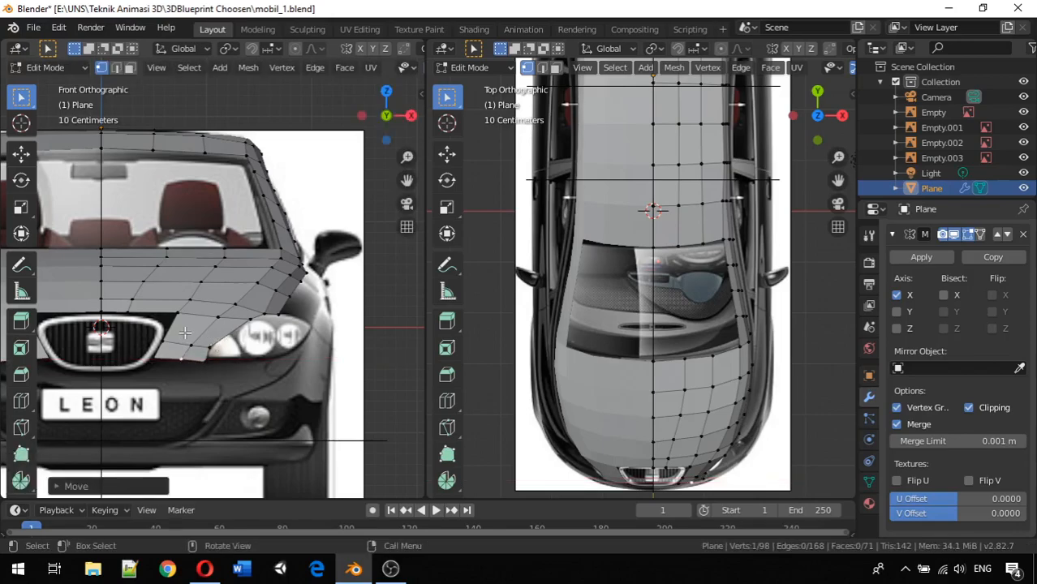
Add a centred loop cut across the strip between the grille and the headlight
key(ctrl+r)
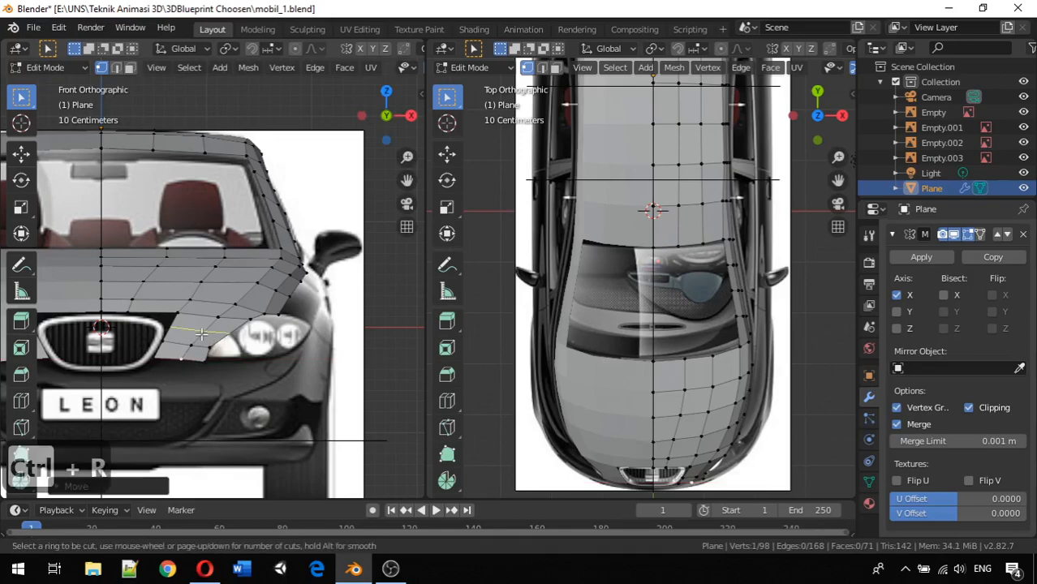
click(201, 333)
right_click(202, 333)
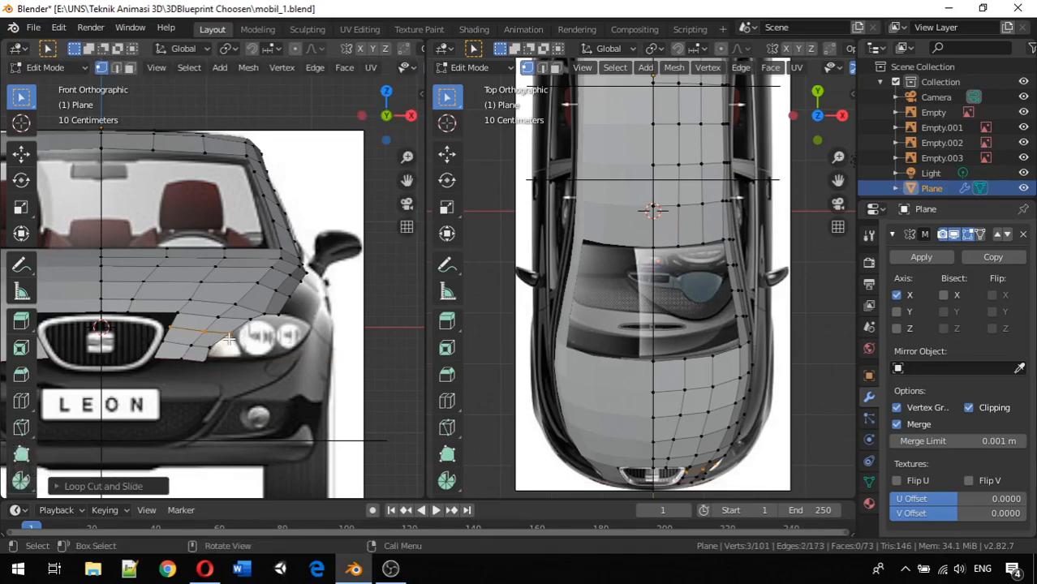
On the new loop between grille and headlight, adjust the middle vertex along X and move the outer vertex about 0.05 m inward
click(206, 332)
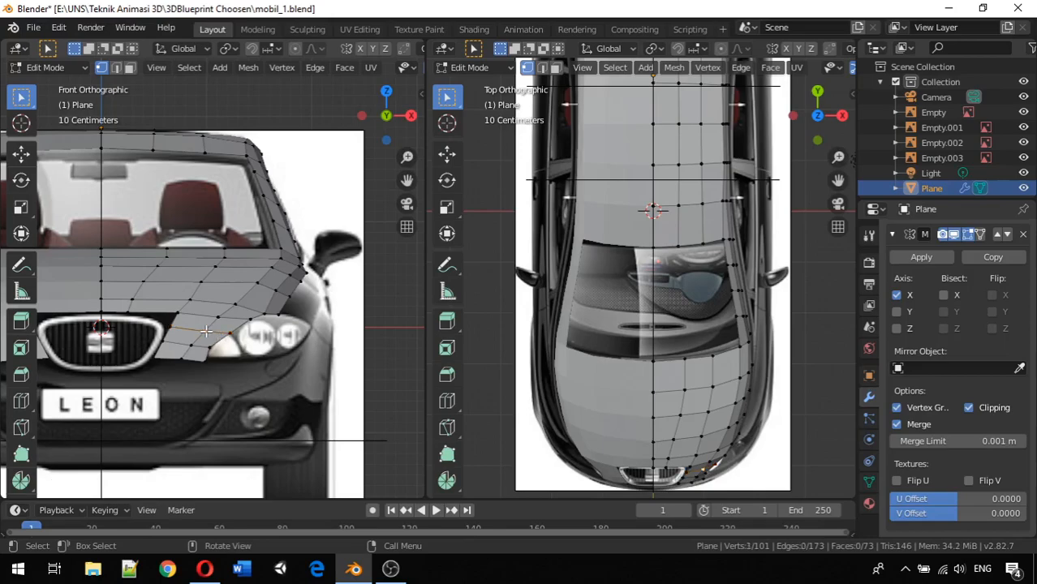
key(g)
key(x)
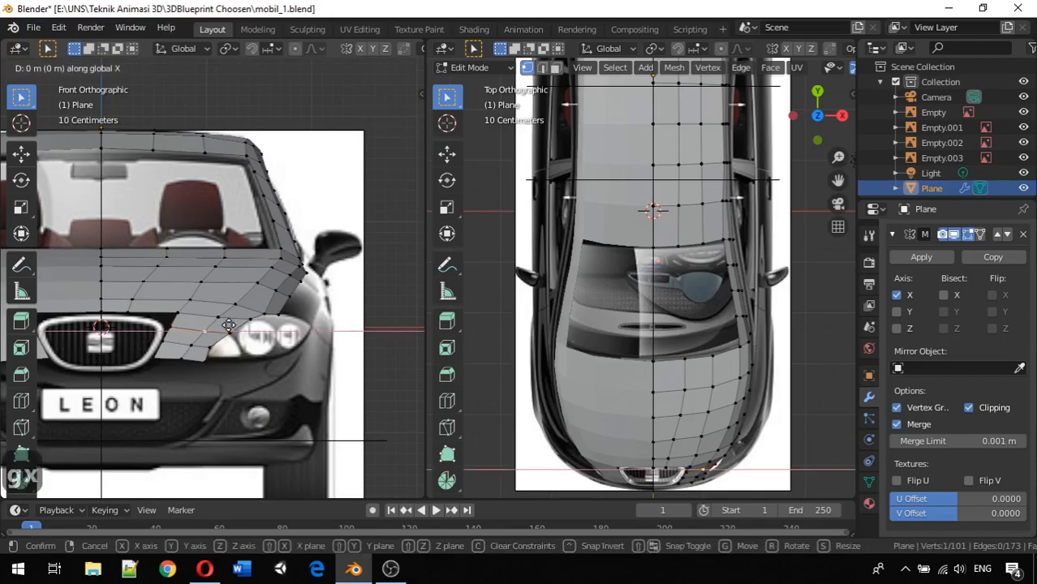
click(230, 328)
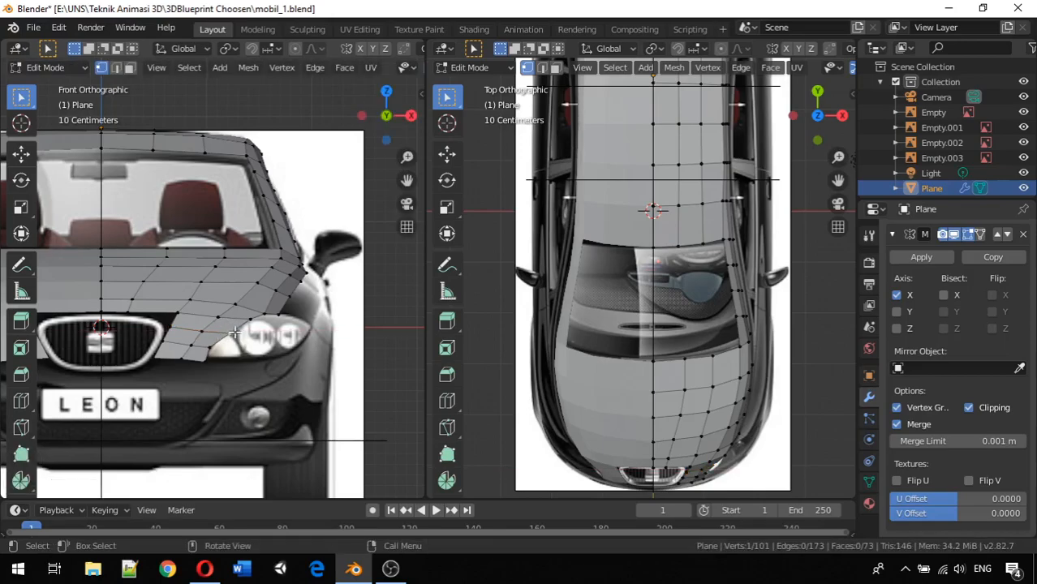
key(g)
key(x)
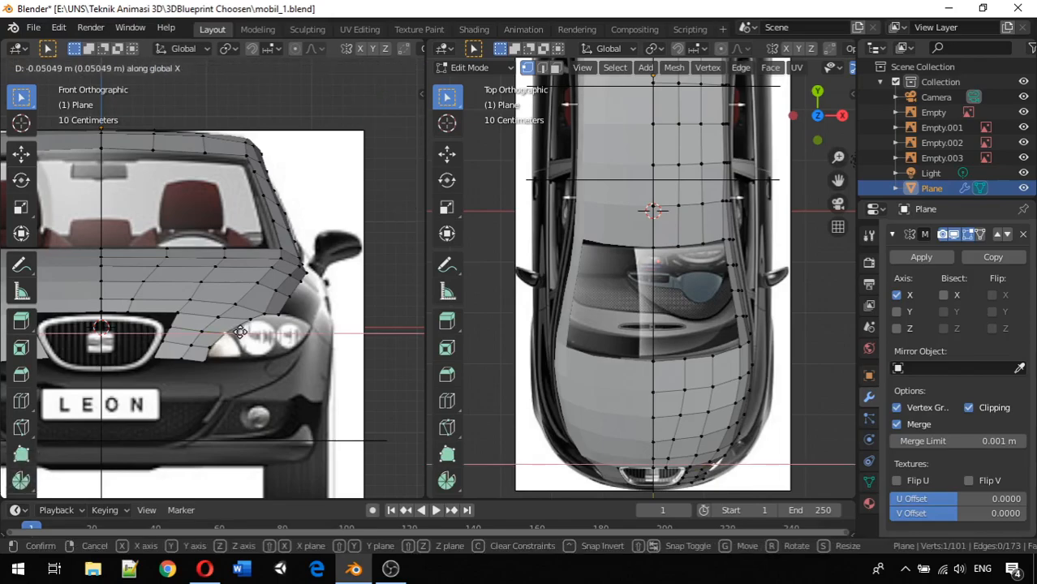
click(240, 331)
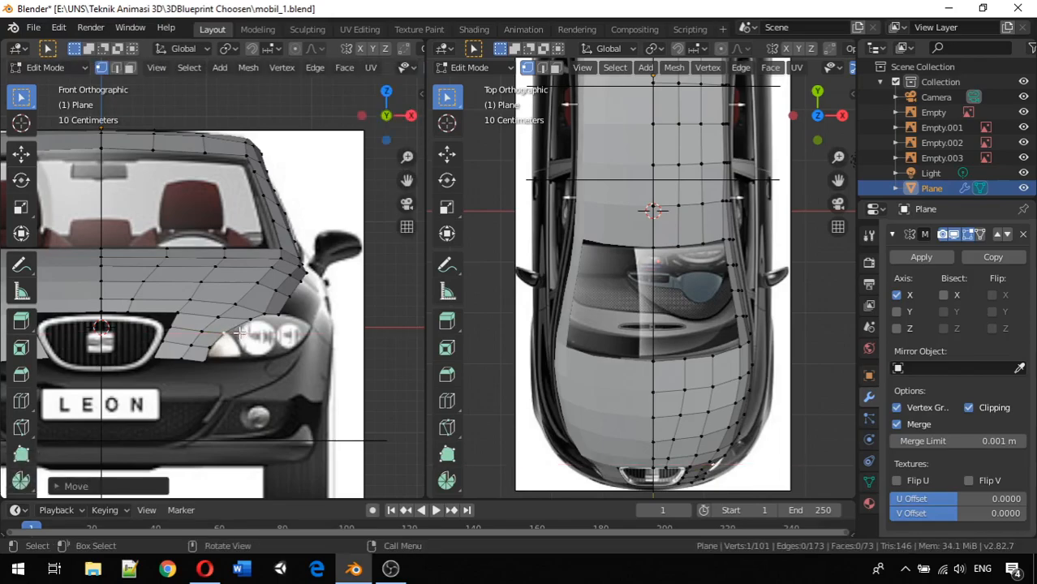
Select the strip's three lowest vertices and raise them about 0.01 m along Z
click(159, 360)
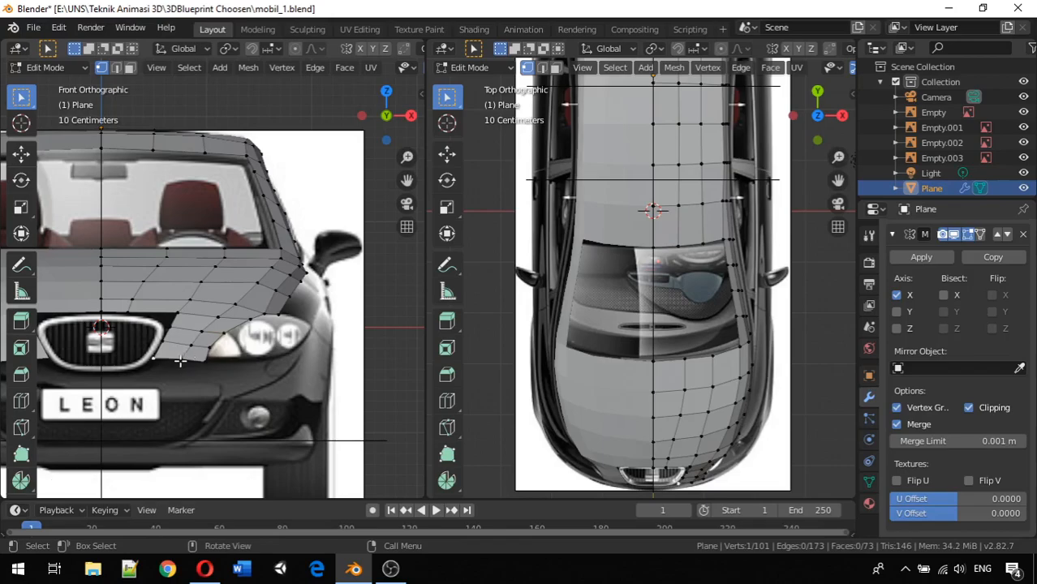
shift+click(198, 355)
shift+click(205, 360)
key(g)
key(z)
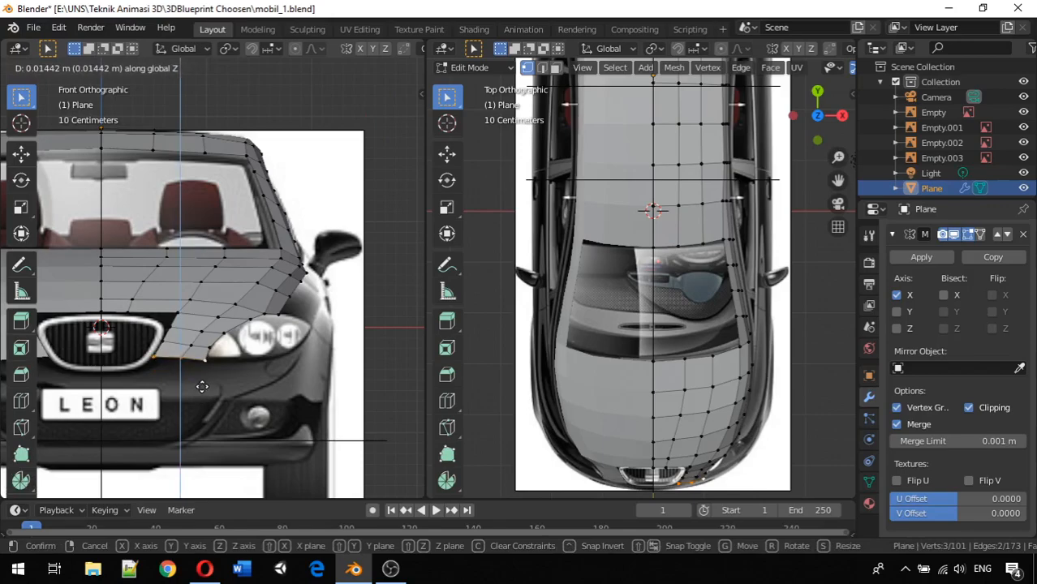
click(202, 387)
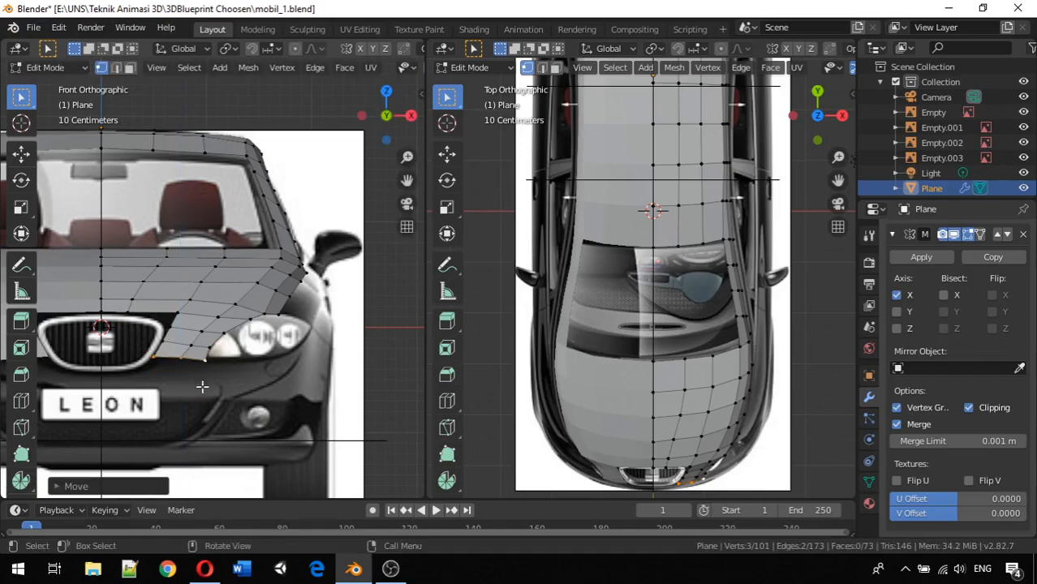
Extrude the strip's lowest edge about 0.28 m downward along Z onto the bumper
key(e)
key(z)
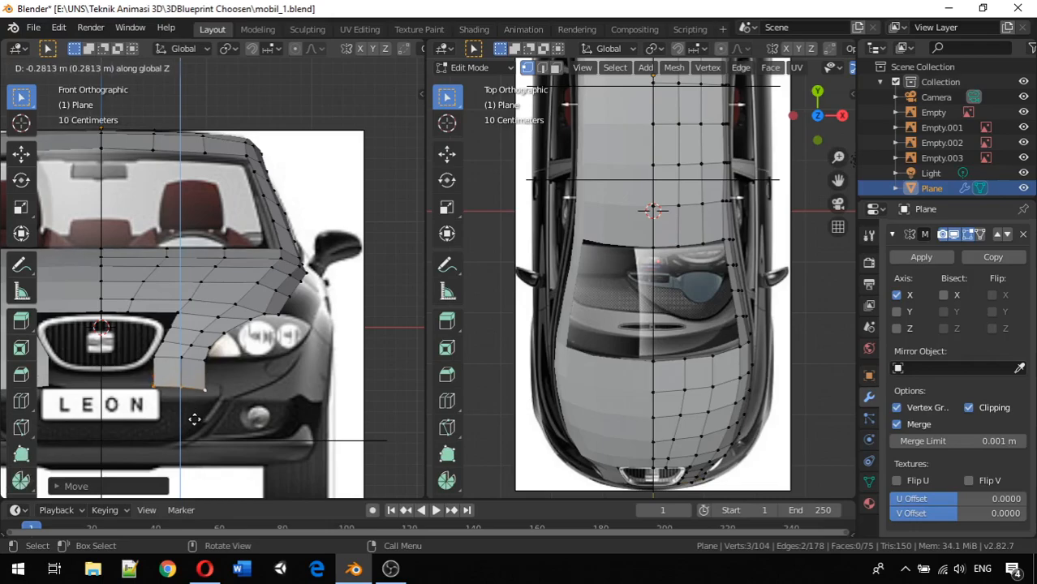
click(193, 420)
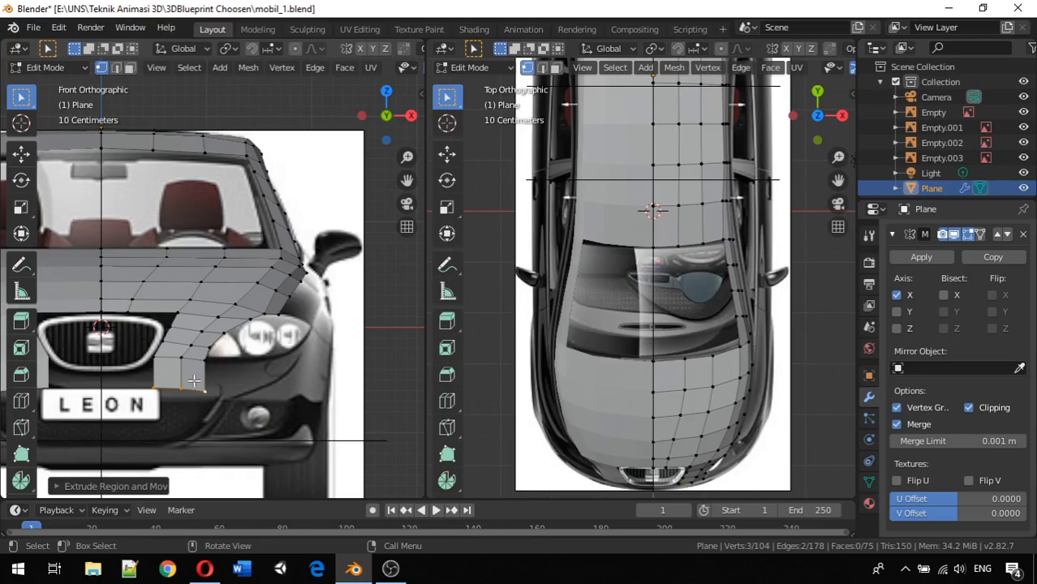
In the right side view, move the extruded edge about 0.13 m forward along Y and raise it slightly along Z
key(KP_3)
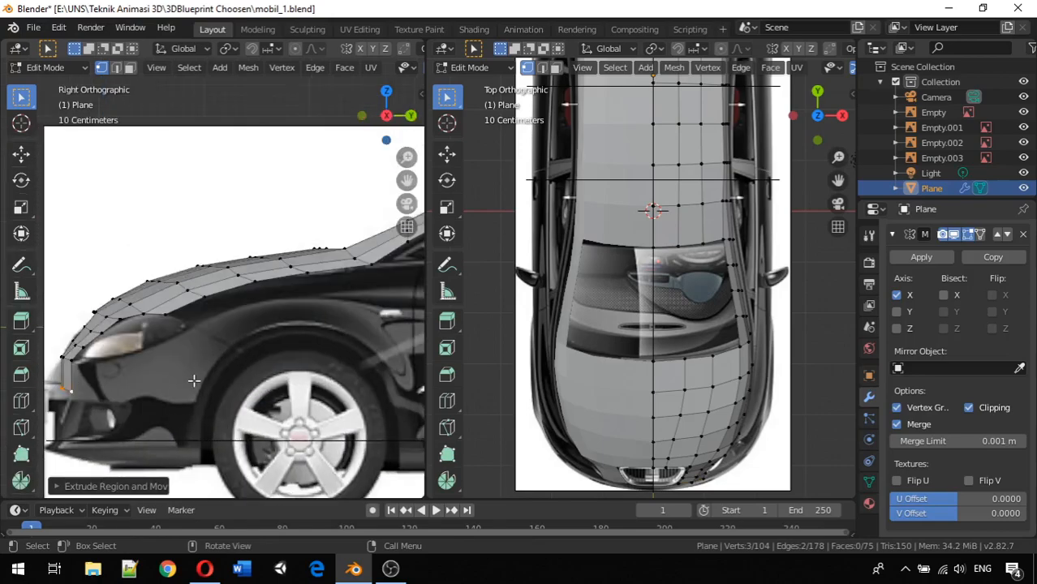
scroll(138, 382, down, 1)
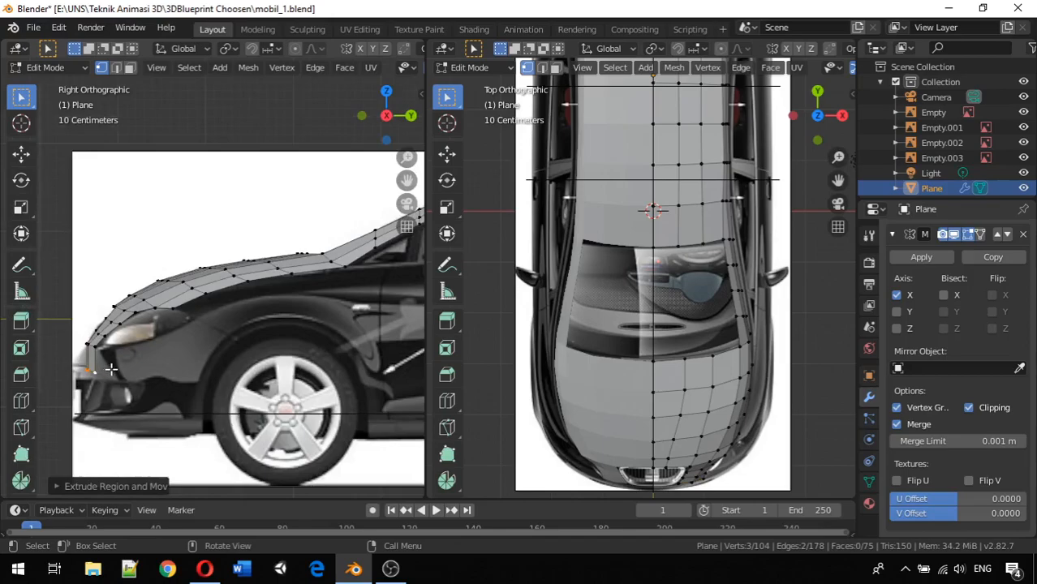
key(g)
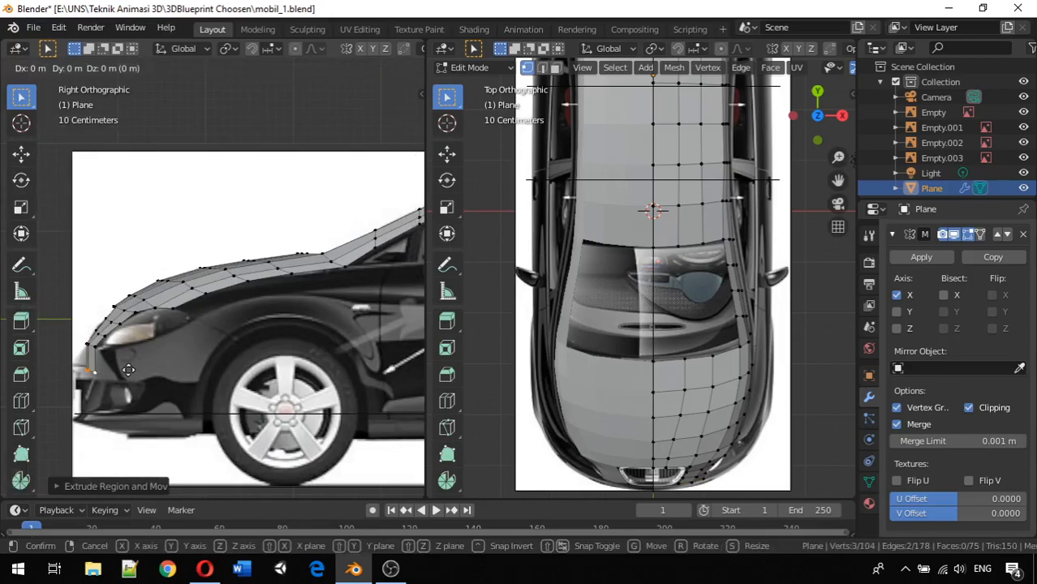
key(y)
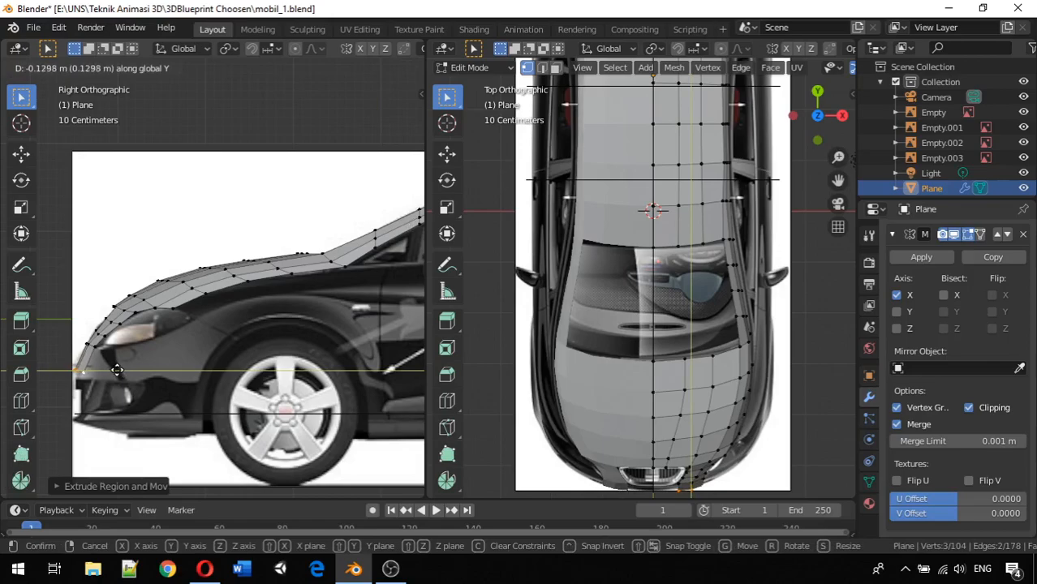
click(118, 370)
key(g)
key(z)
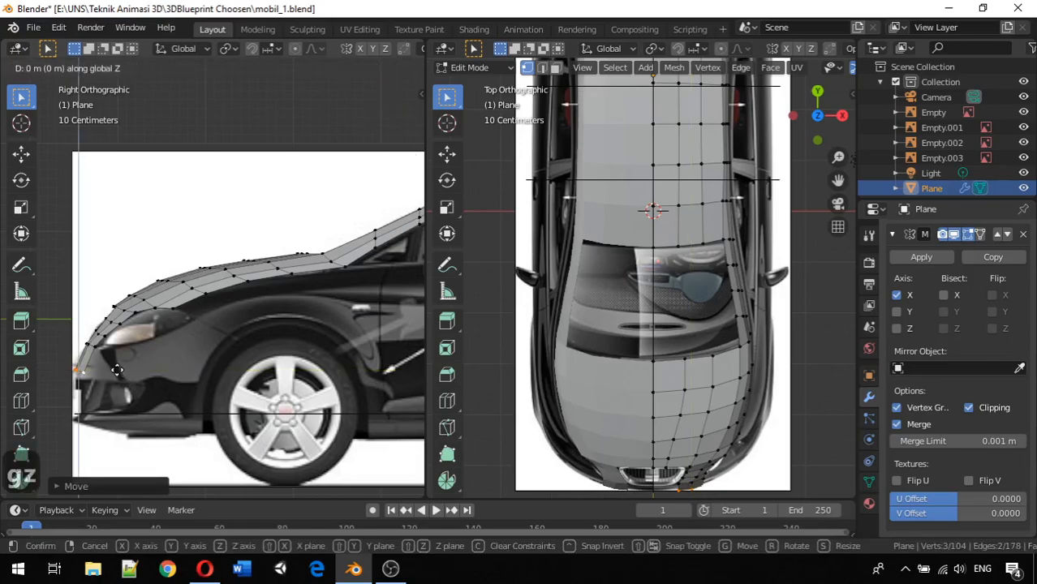
click(117, 366)
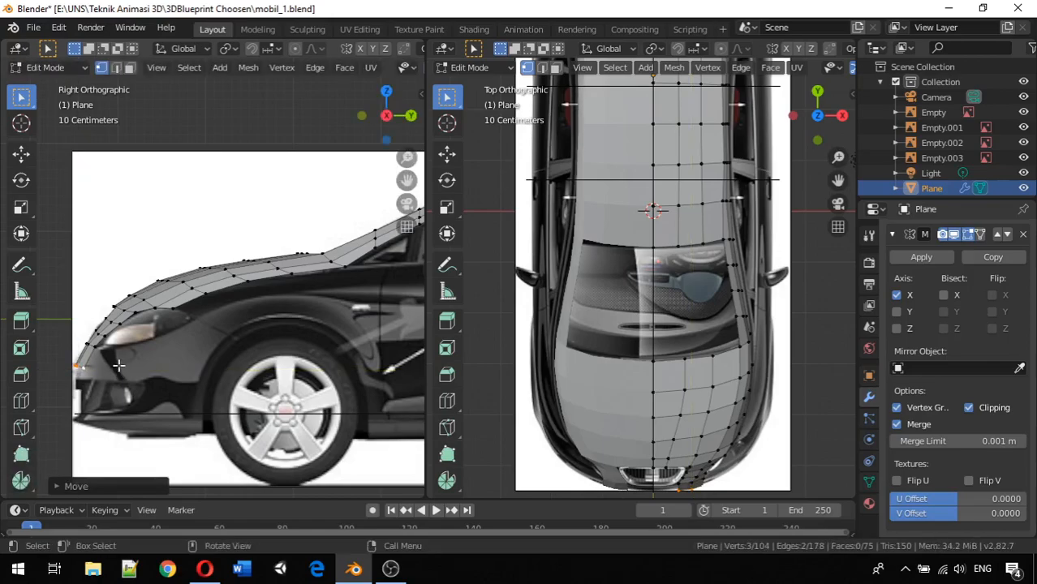
In the front view, raise the lowest edge about 0.02 m along Z and nudge its outer vertex slightly upward
key(KP_1)
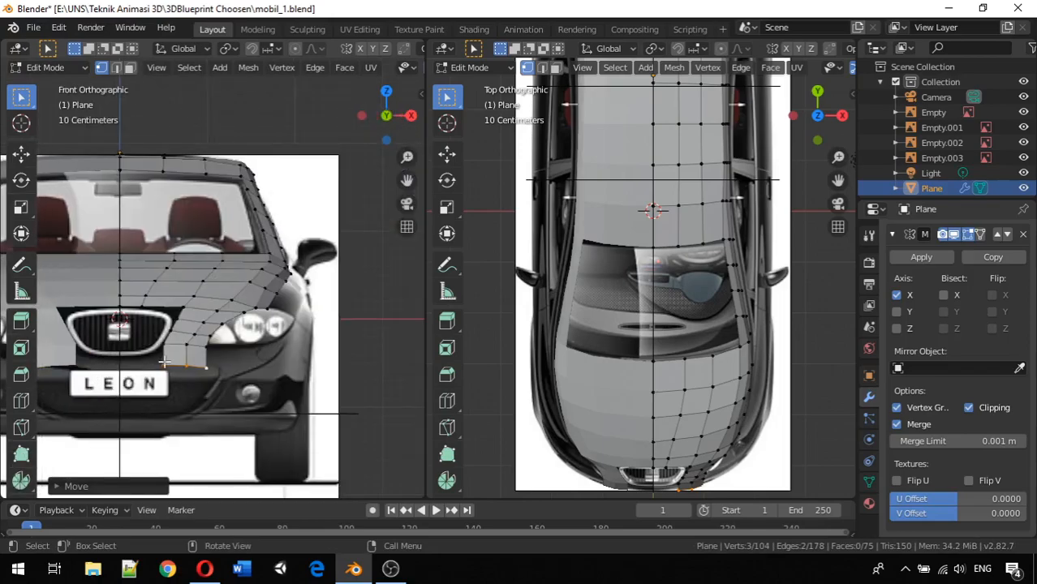
key(g)
key(z)
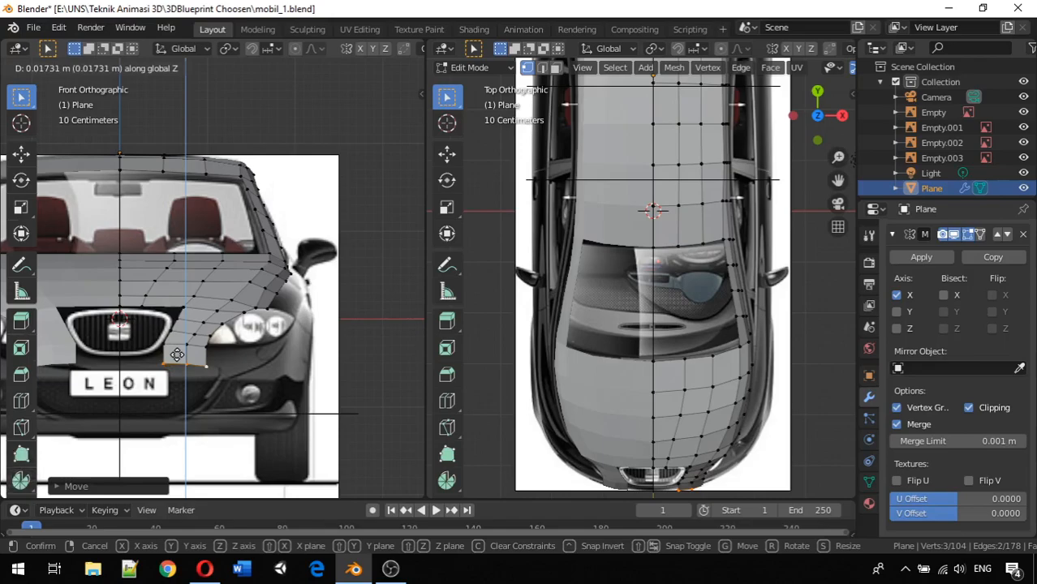
click(177, 355)
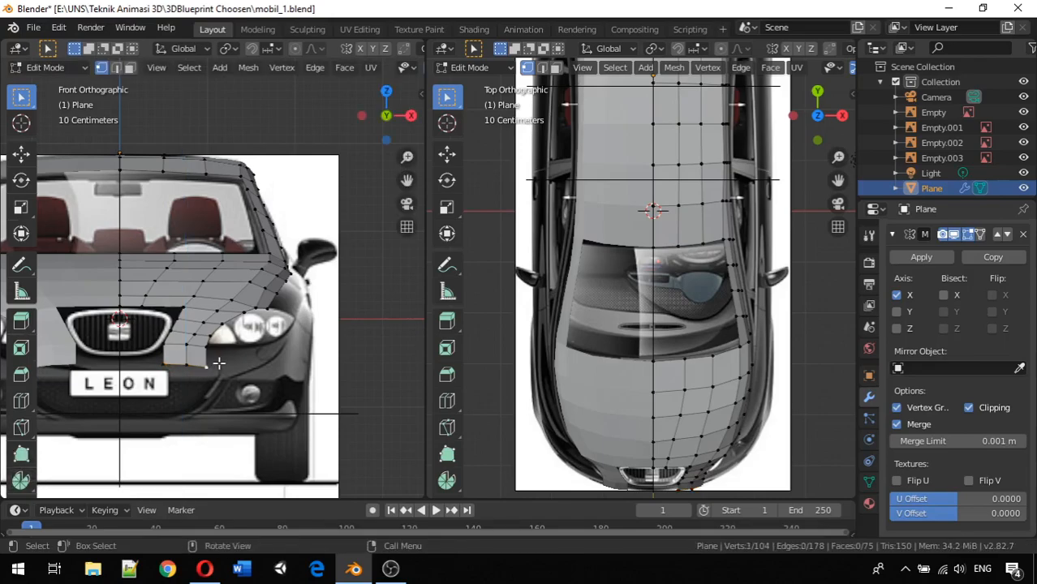
key(g)
key(z)
click(218, 363)
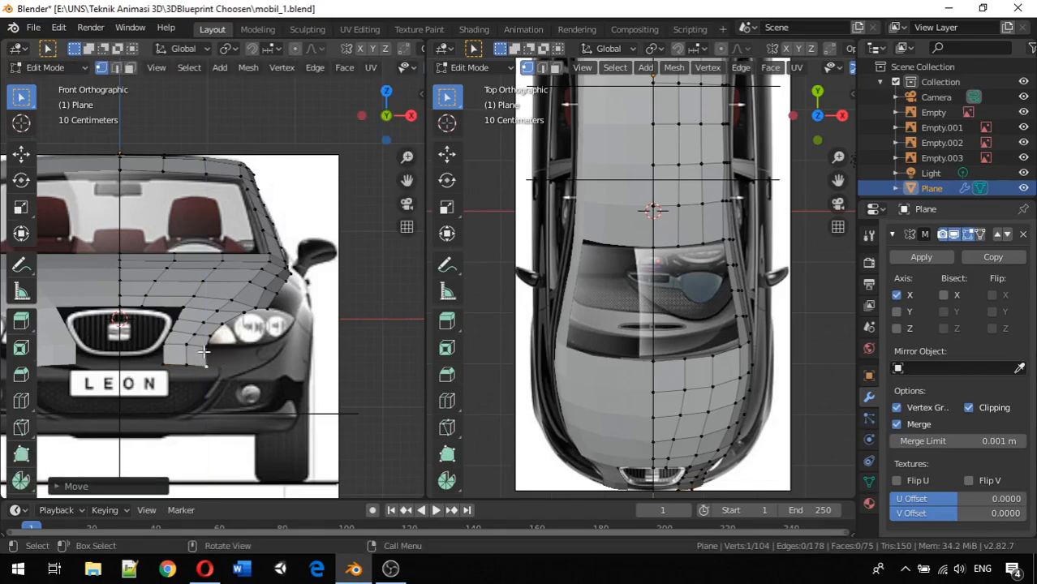
Extrude the inner vertical edge of the lowest face inward along X, beneath the grille
key(KP_3)
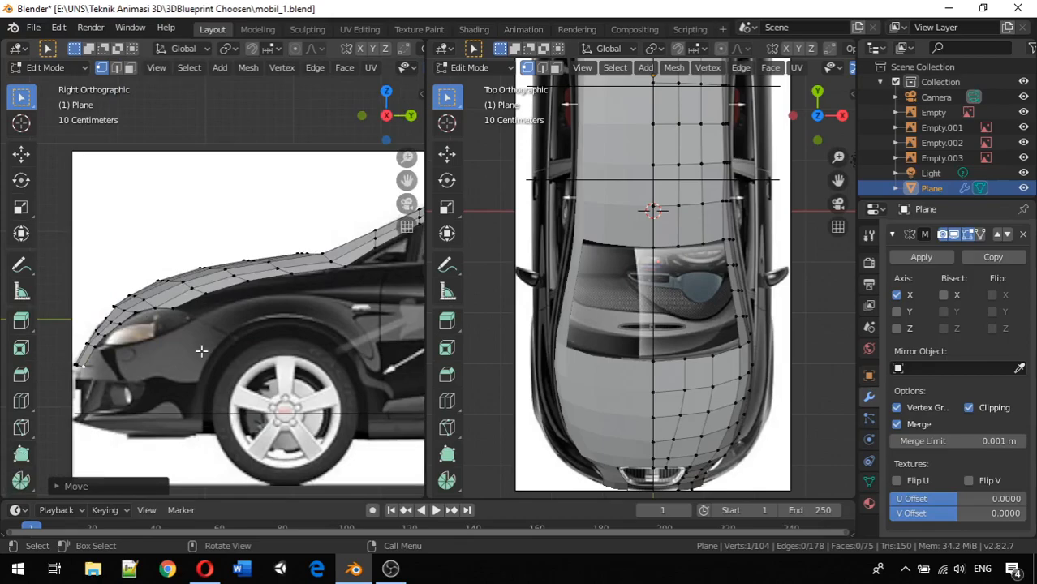
key(KP_1)
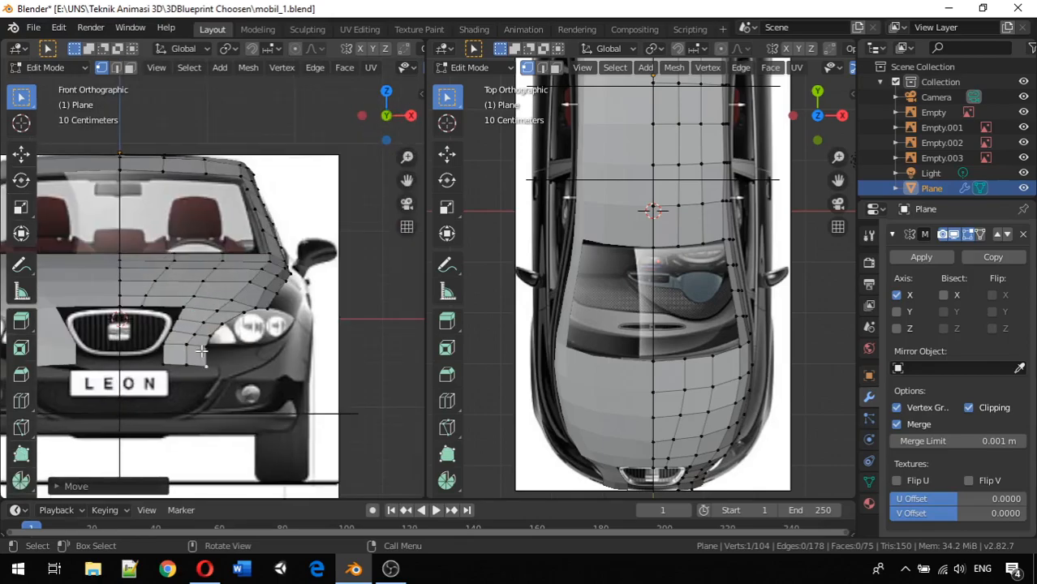
scroll(688, 446, down, 1)
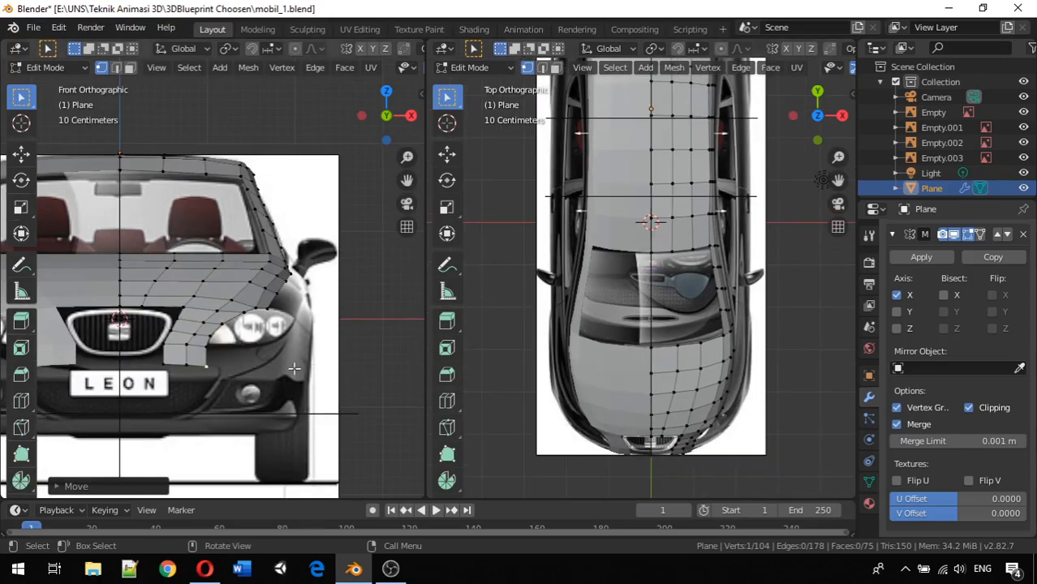
click(162, 346)
shift+click(163, 361)
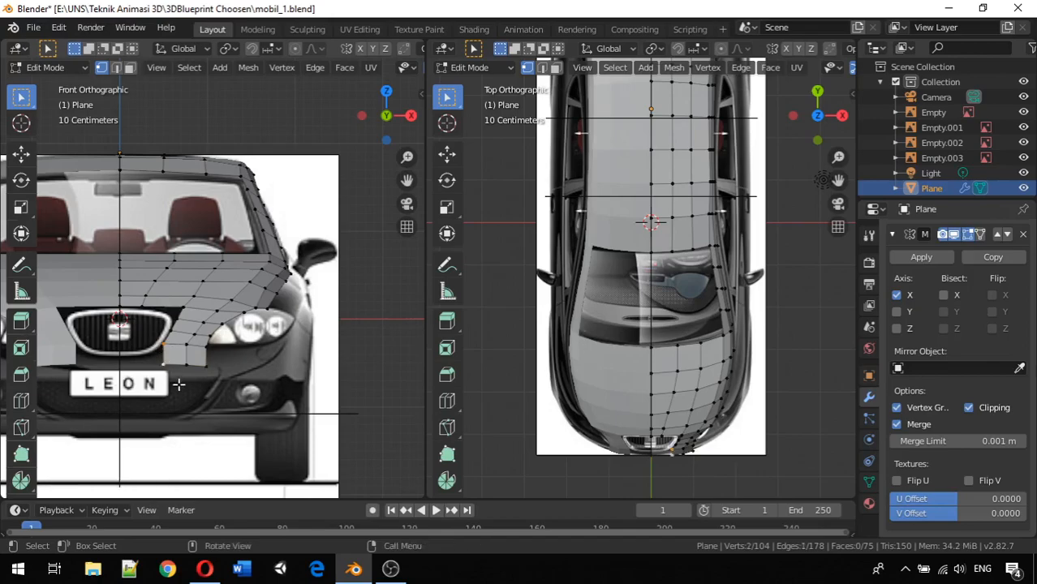
key(e)
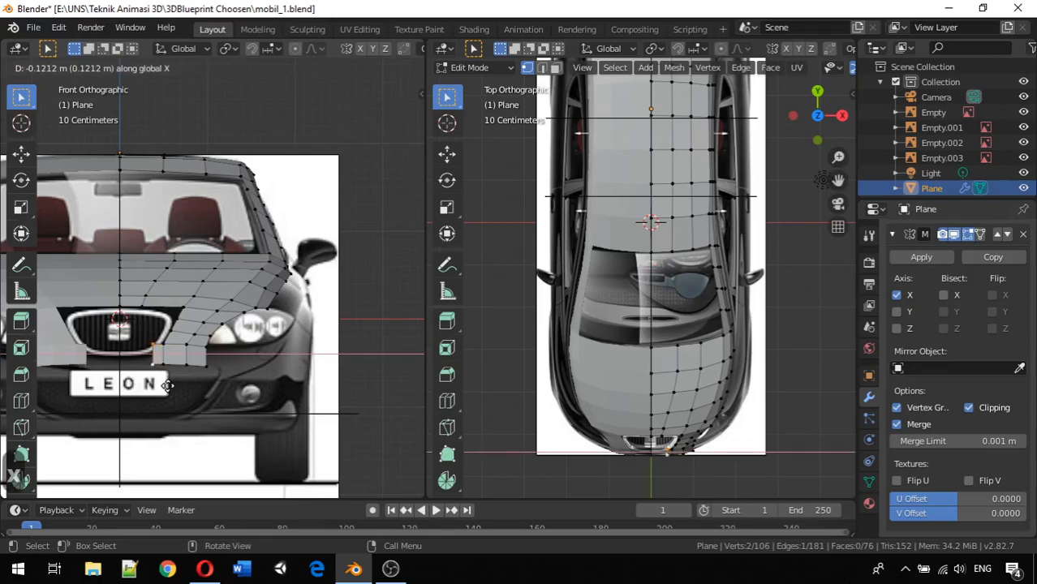
click(154, 387)
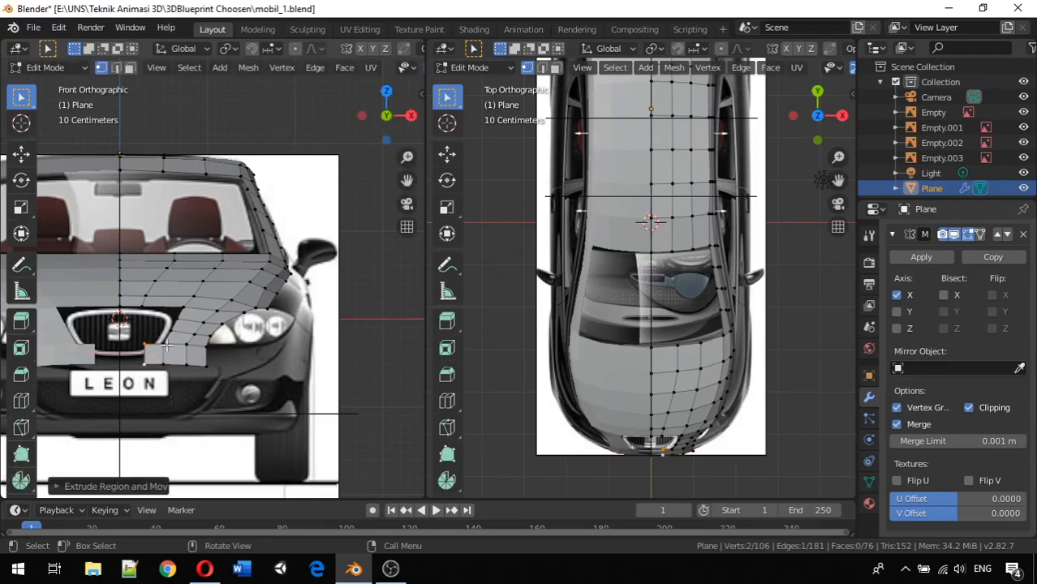
key(g)
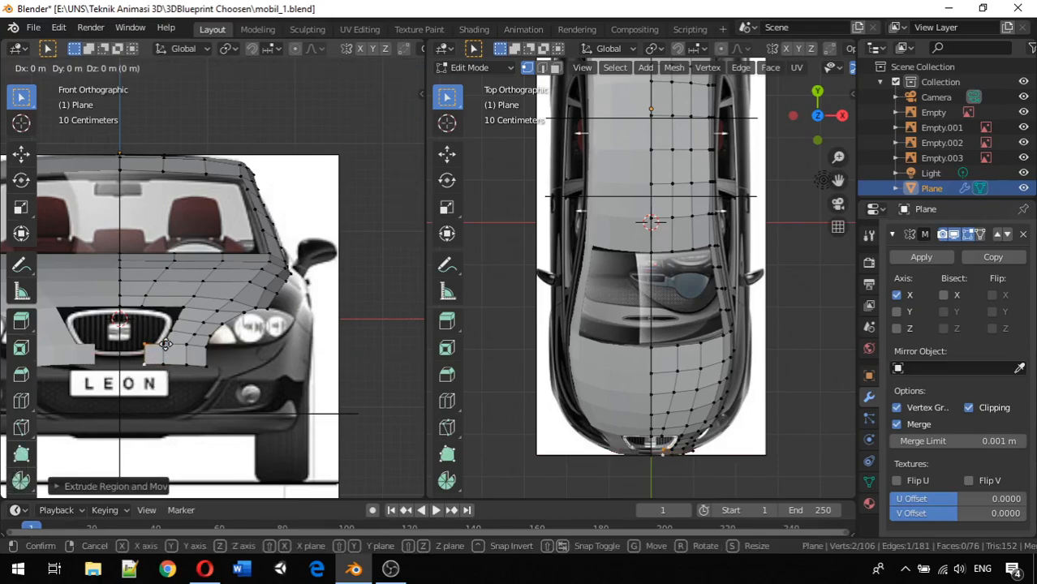
key(x)
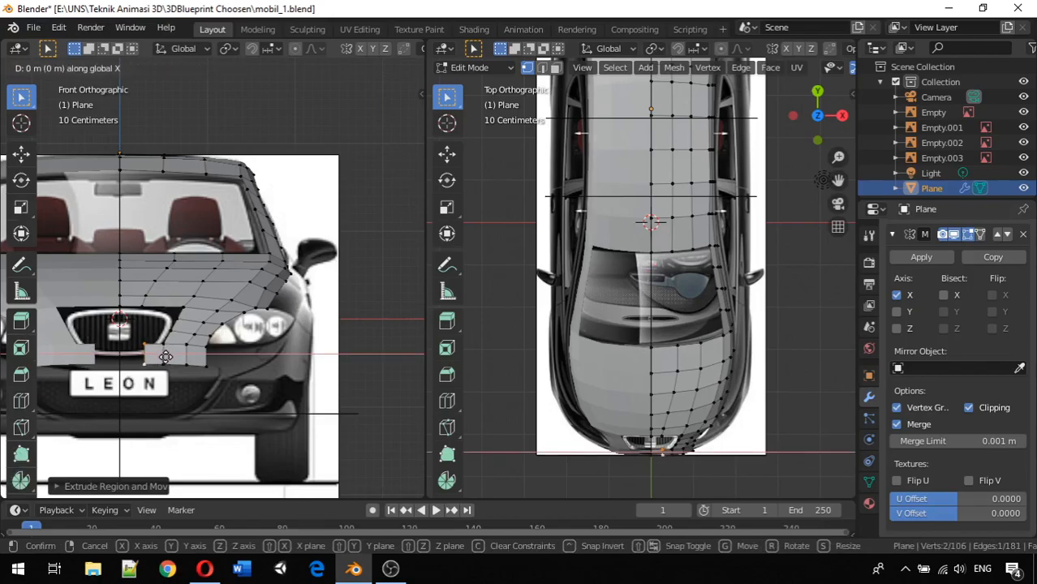
click(166, 357)
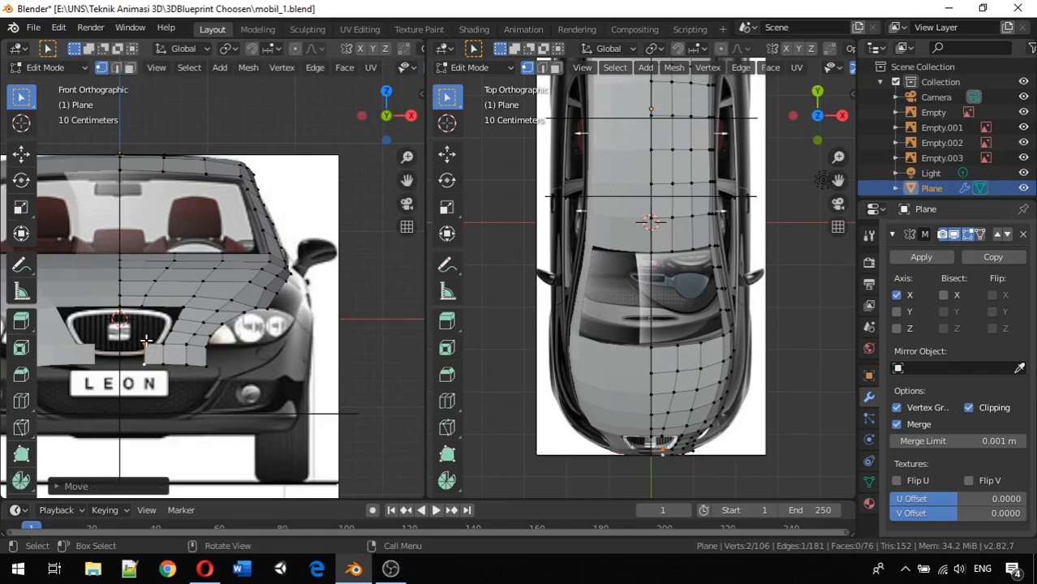
Lower the new edge's upper vertex about 0.12 m along Z to follow the underside of the grille
click(146, 342)
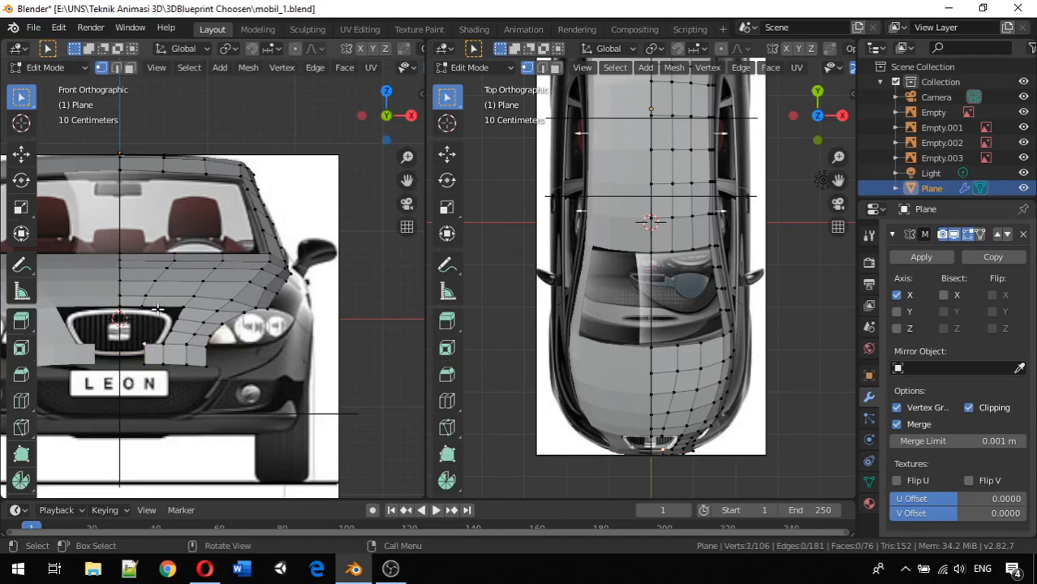
key(g)
key(z)
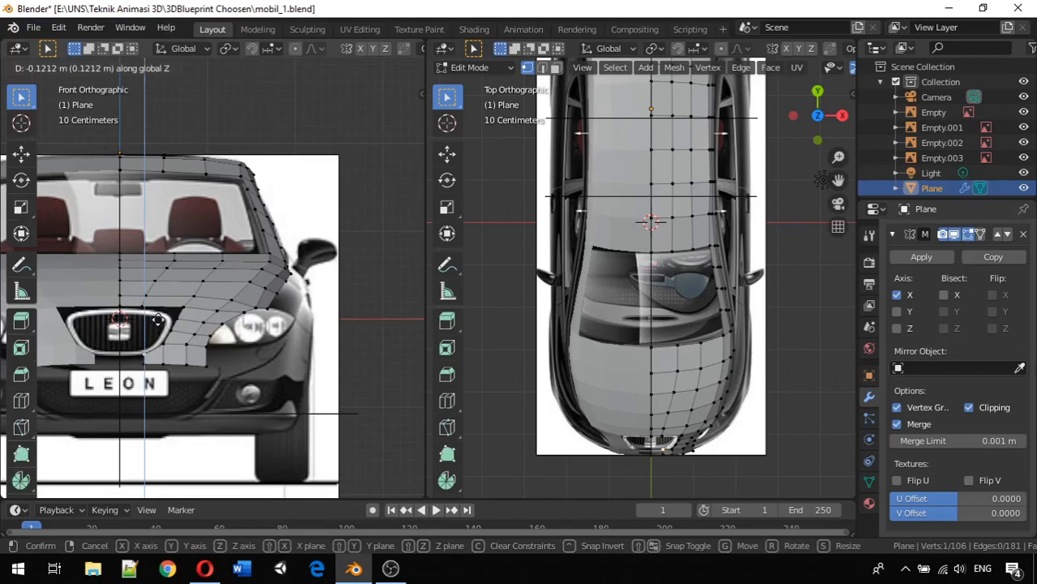
click(158, 320)
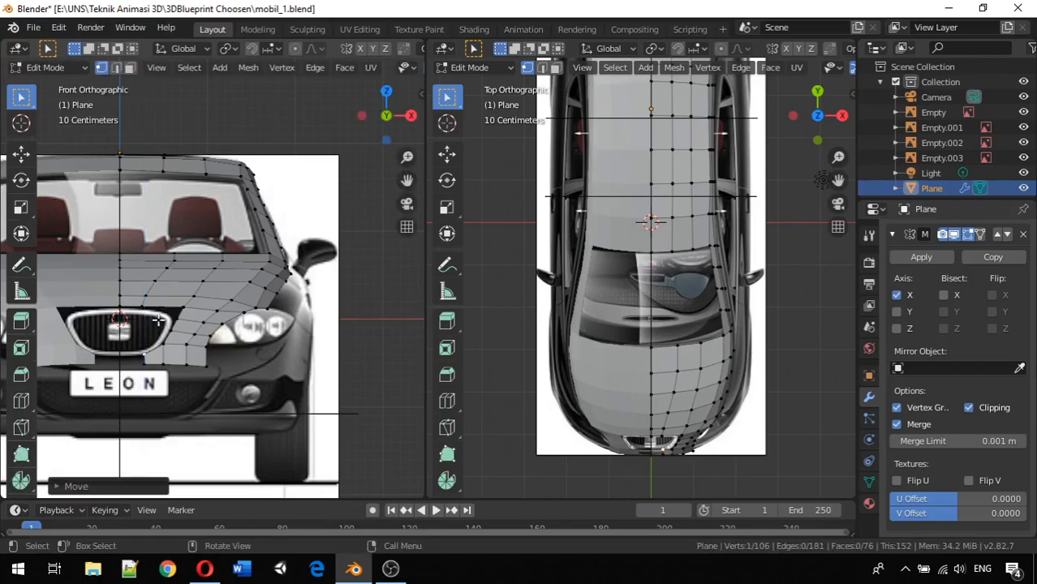
Select both vertices of the new edge below the grille and move them further inward along X toward the centre line
click(148, 363)
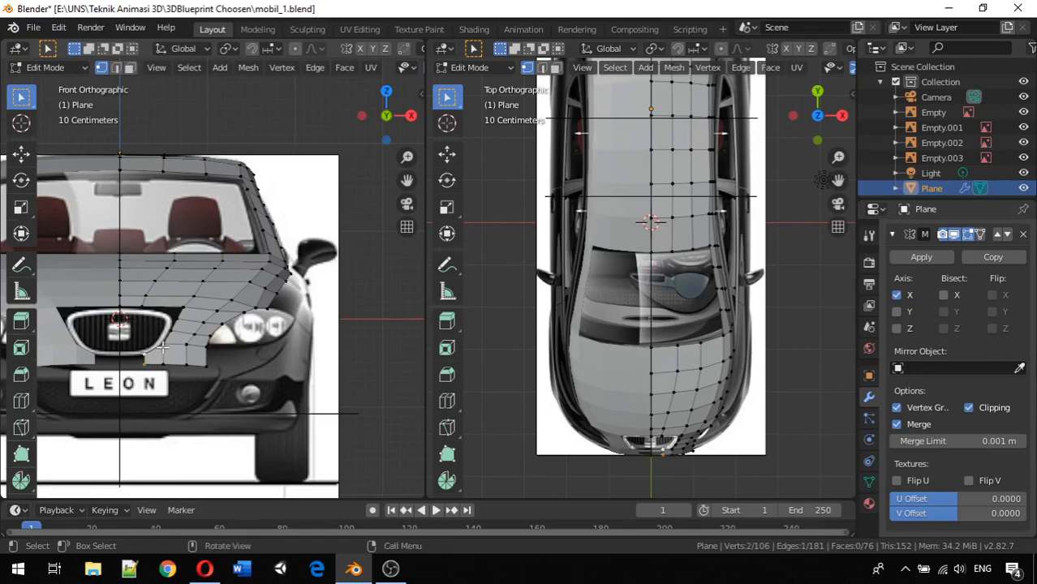
key(g)
key(x)
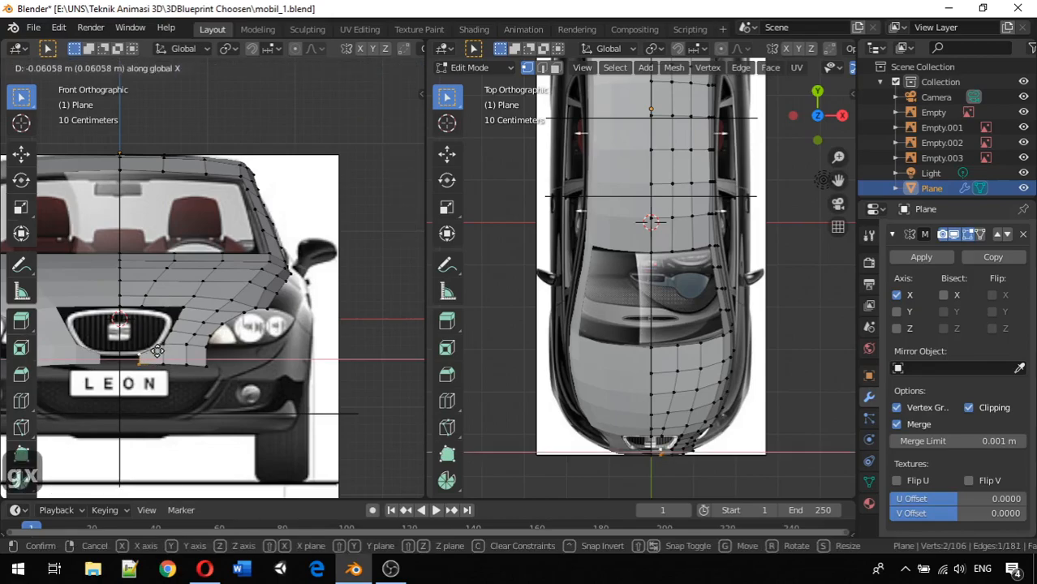
click(148, 353)
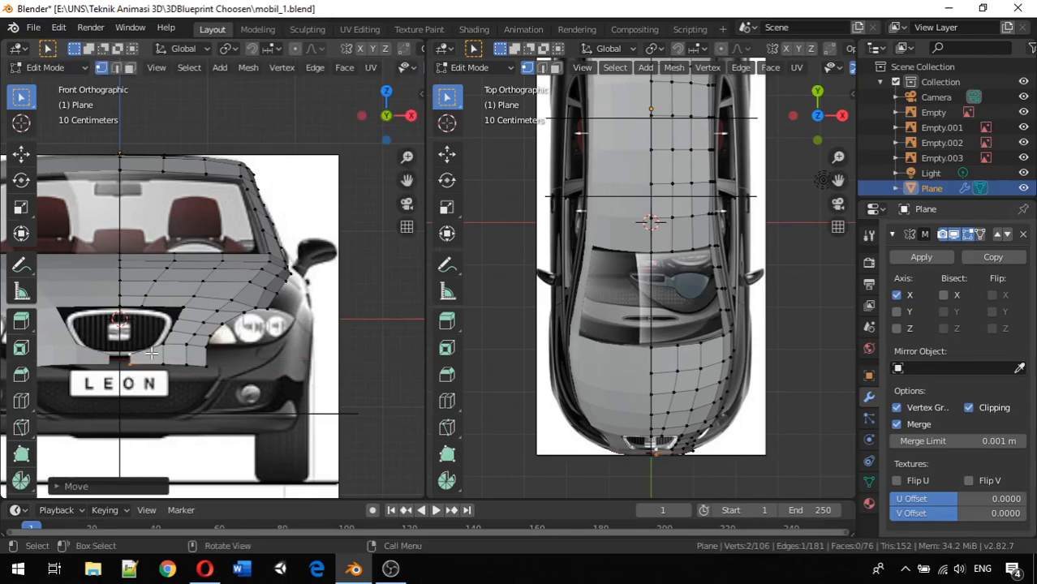
Move the inner edge beneath the grille about 0.14 m outward along X, and extrude it inward along X to the centre line
key(g)
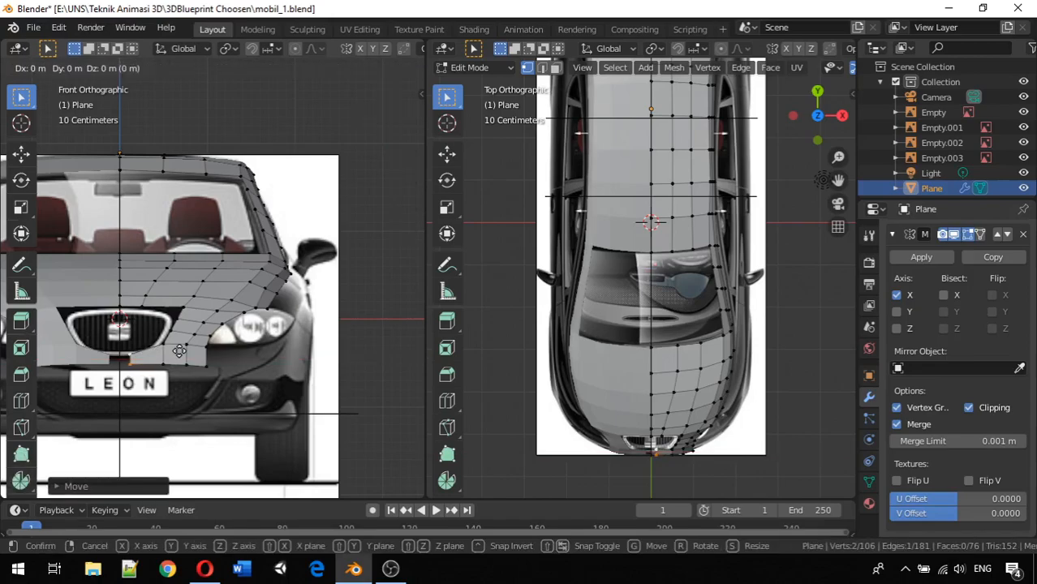
key(x)
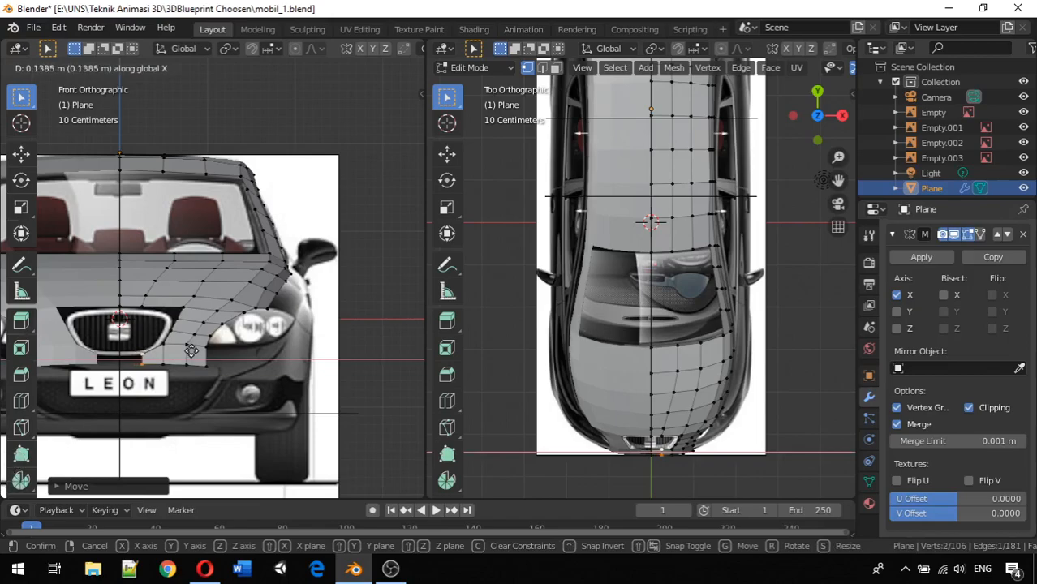
click(180, 353)
key(e)
key(x)
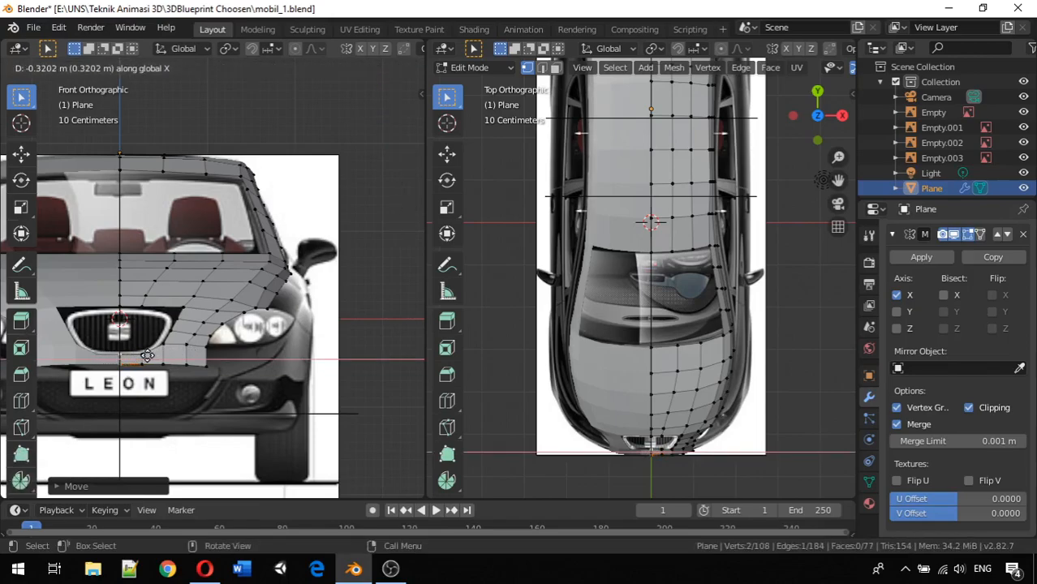
click(147, 355)
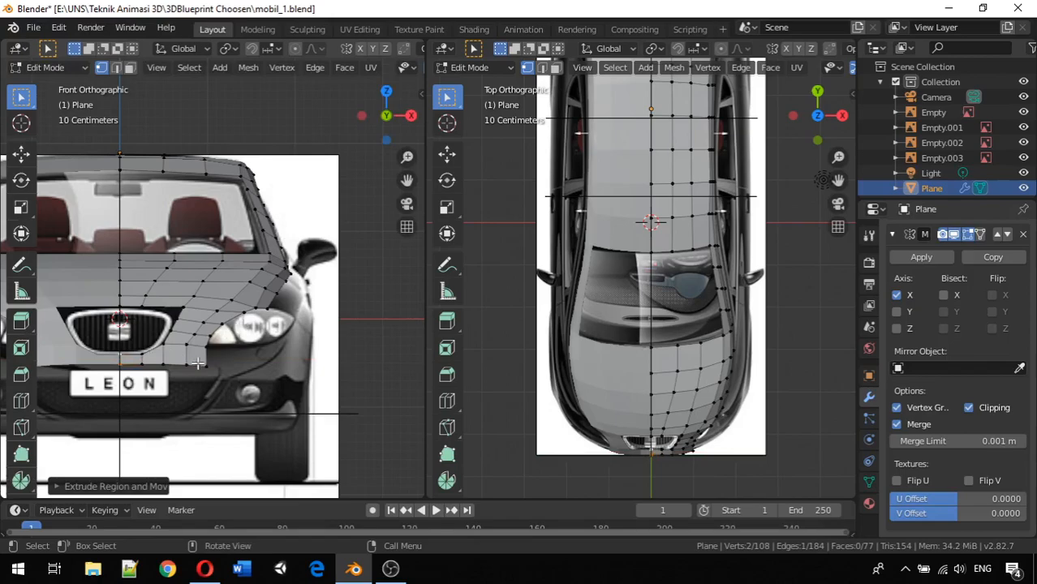
Nudge the vertex at the grille's lower outer corner slightly upward to follow the grille outline in the front view
scroll(139, 353, up, 1)
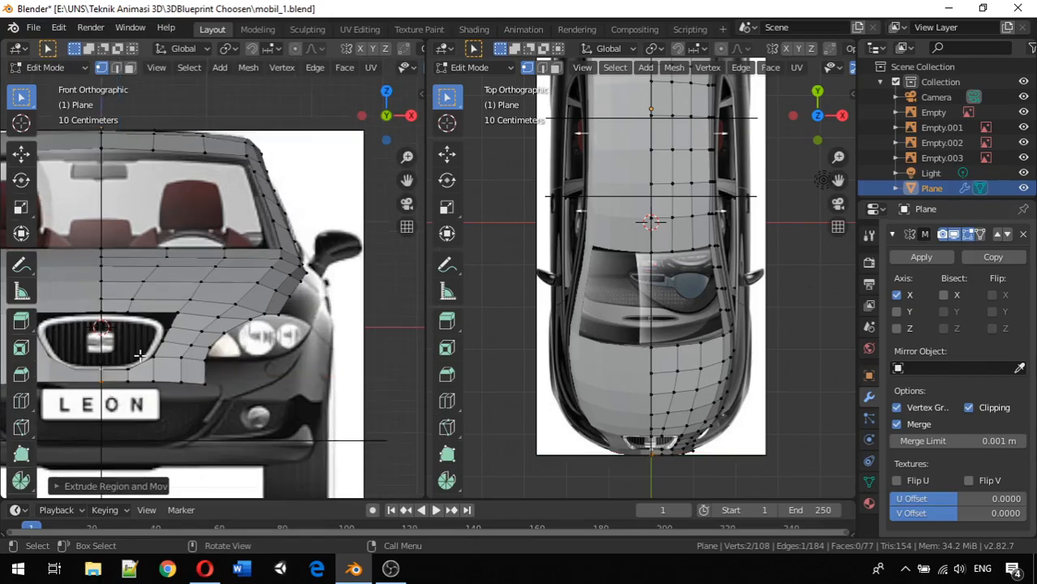
click(154, 359)
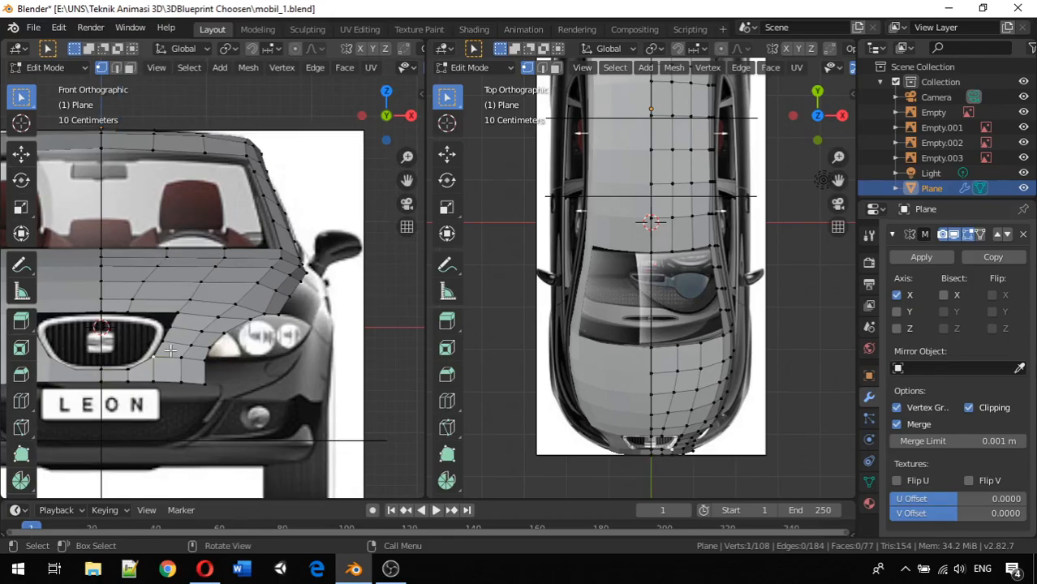
key(g)
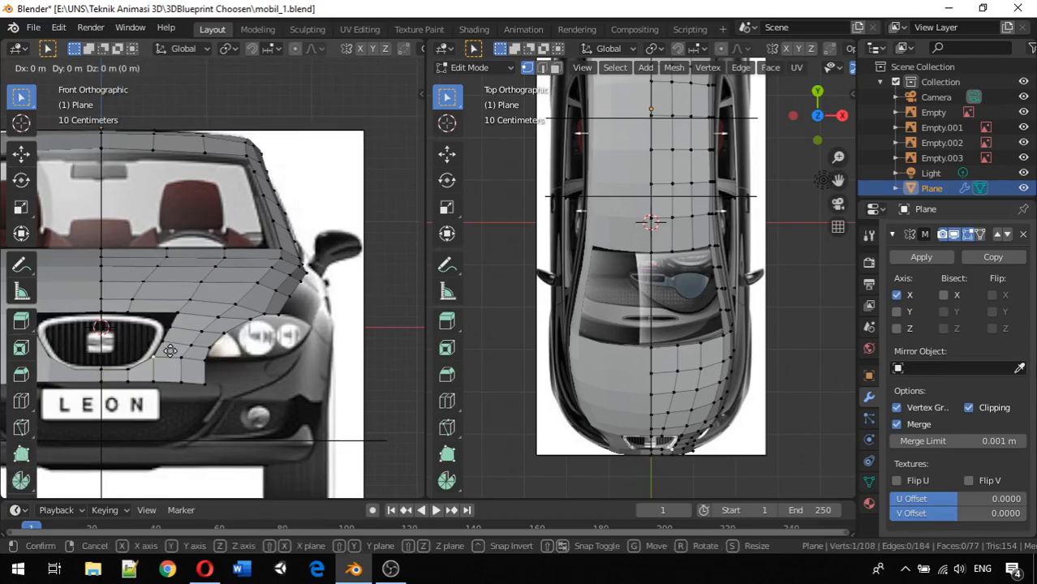
click(169, 348)
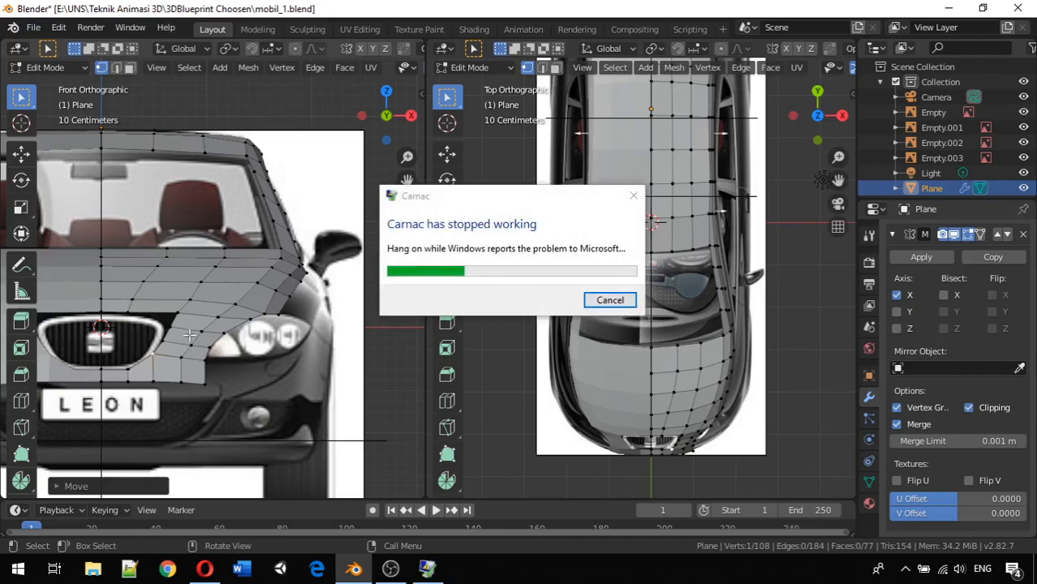
Close the crashed Carnac program and launch Carnac again
key(KP_3)
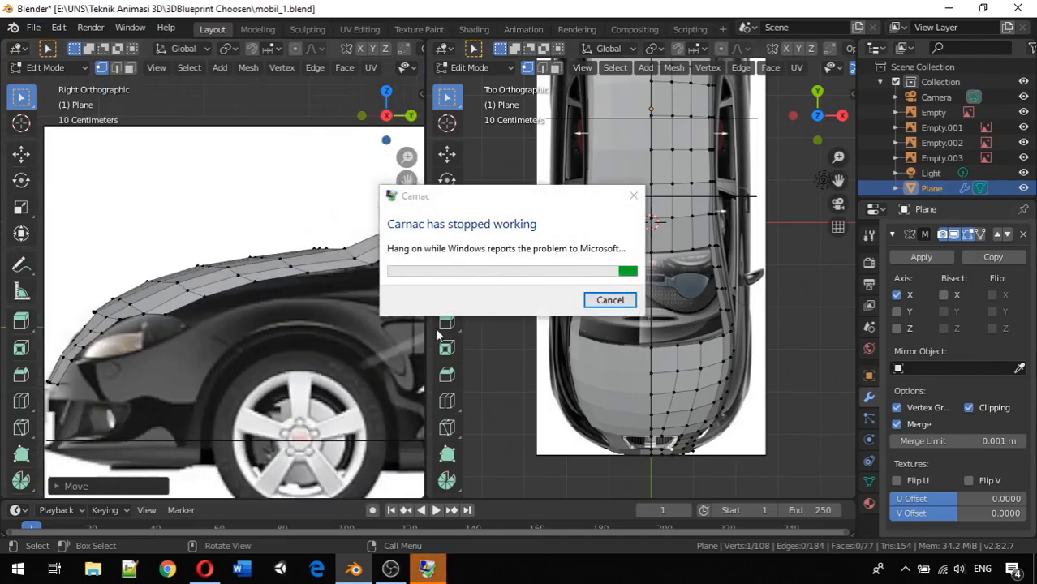
click(587, 304)
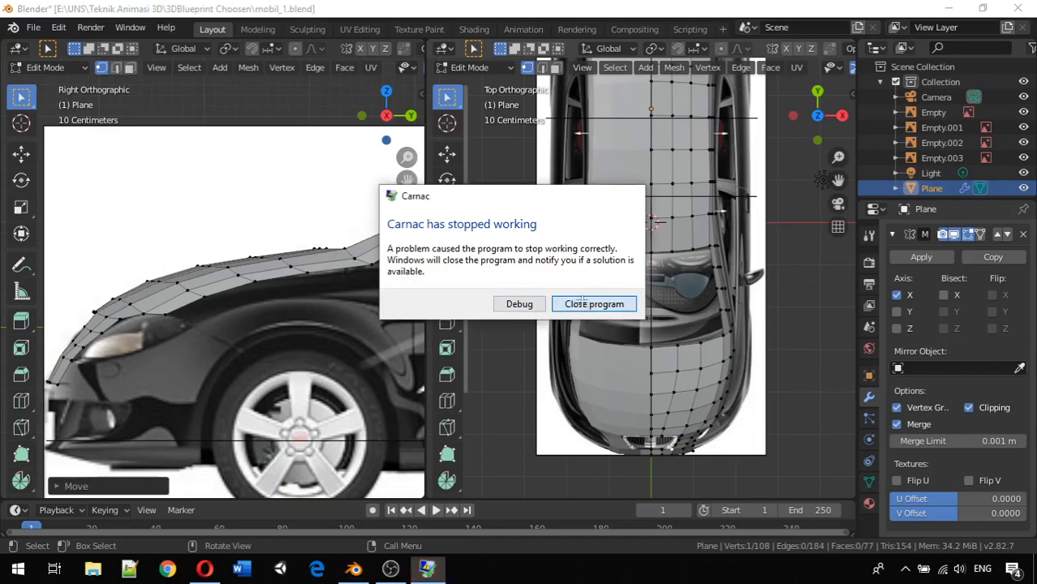
key(super)
text(car)
key(Return)
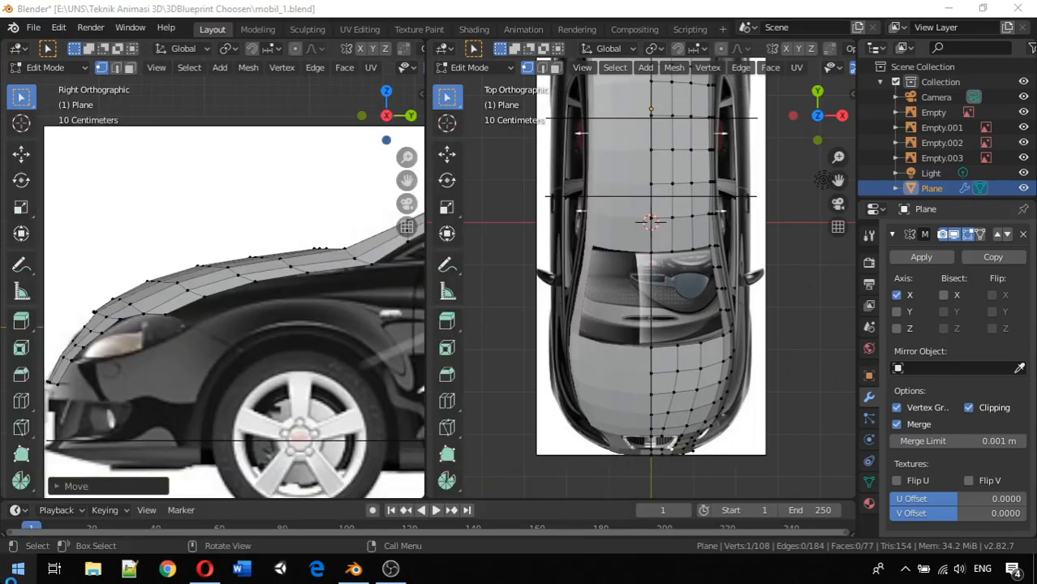
Select the centre-line edge beneath the grille and move it about 0.12 m forward along Y in the side view
scroll(84, 379, down, 1)
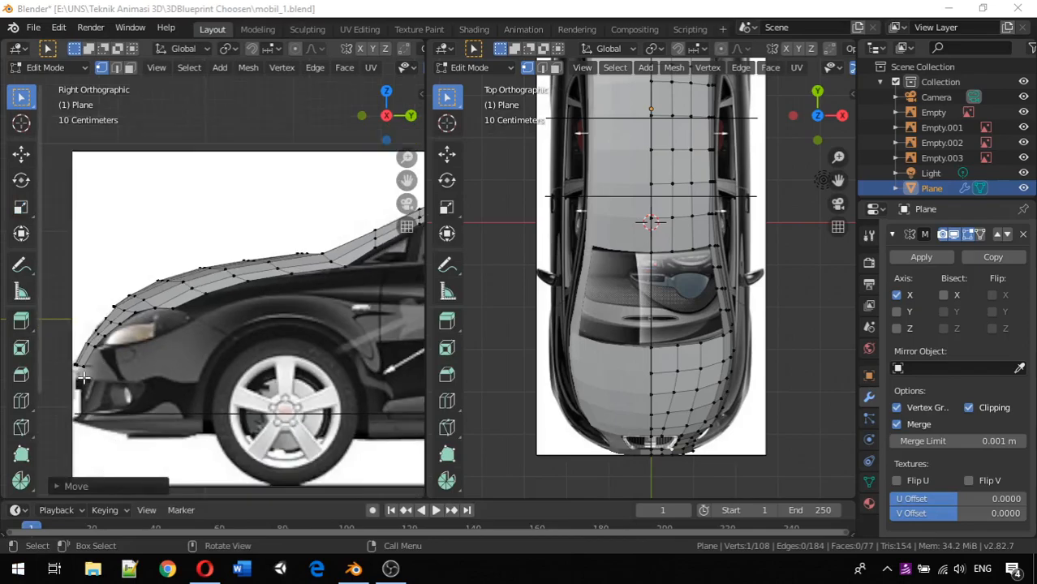
middle_drag(139, 374, 370, 350)
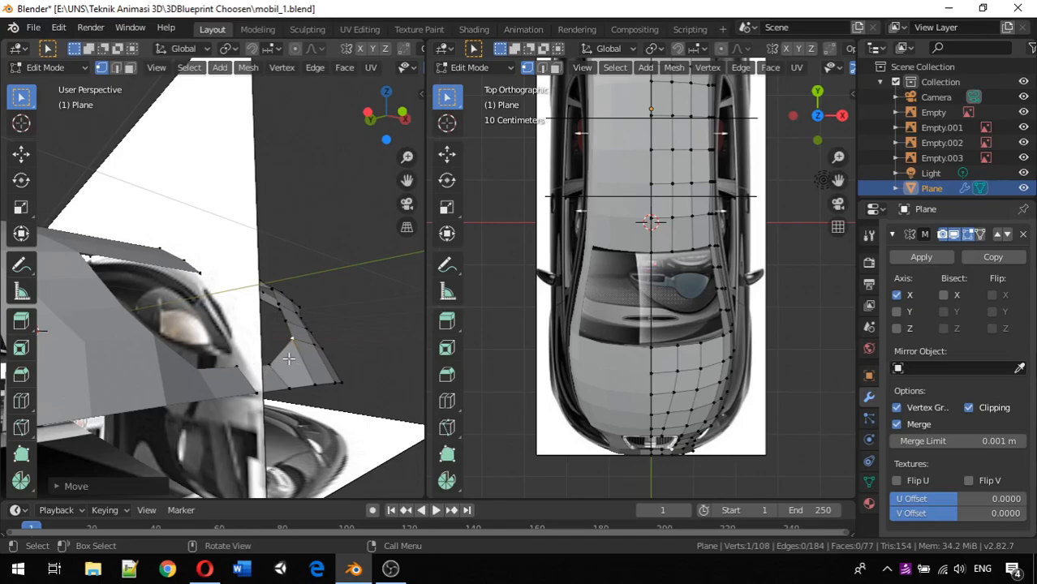
key(KP_1)
key(KP_3)
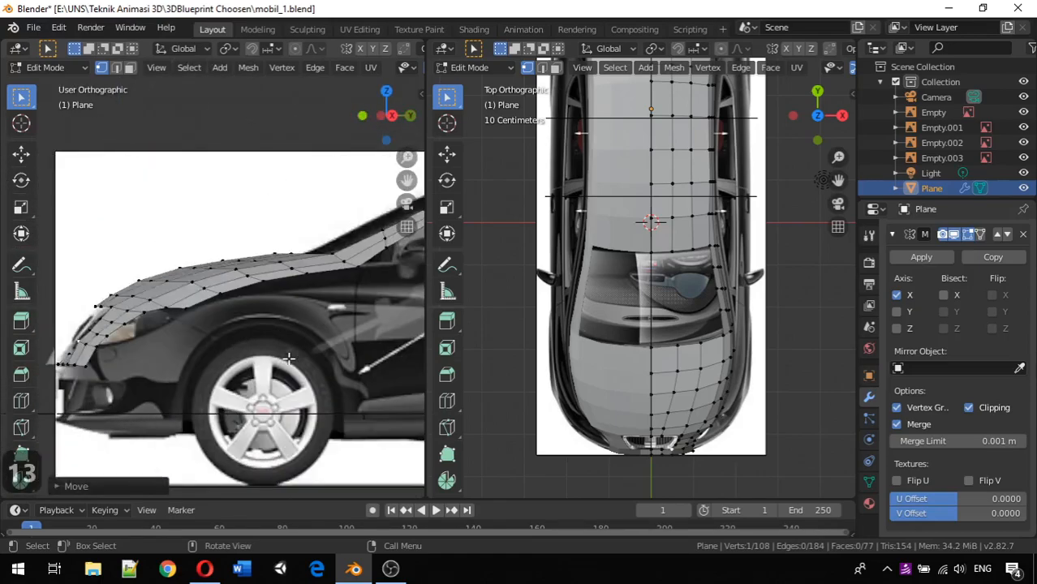
key(KP_1)
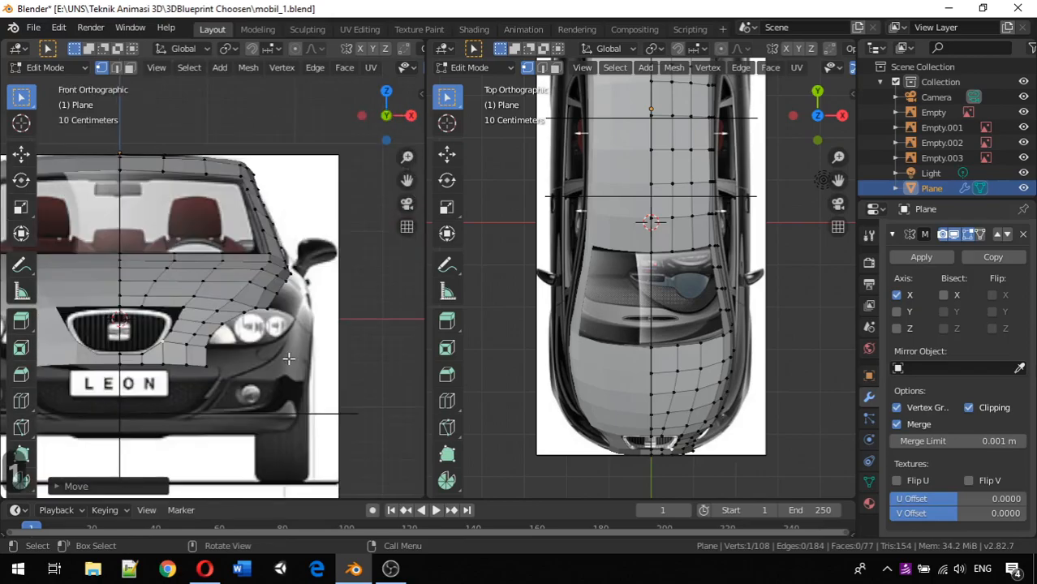
middle_drag(150, 310, 163, 339)
middle_drag(177, 377, 139, 355)
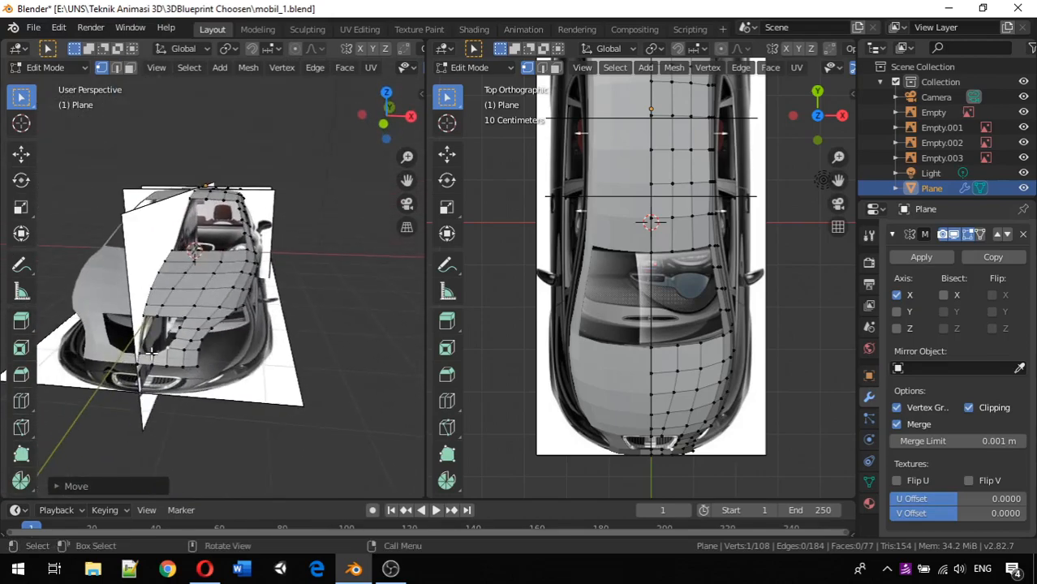
click(154, 355)
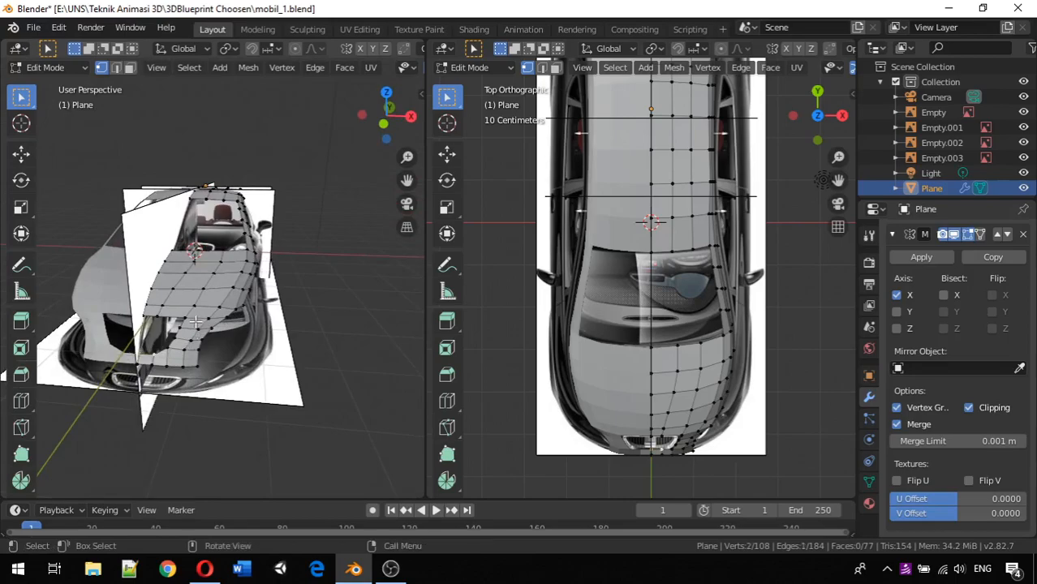
key(KP_3)
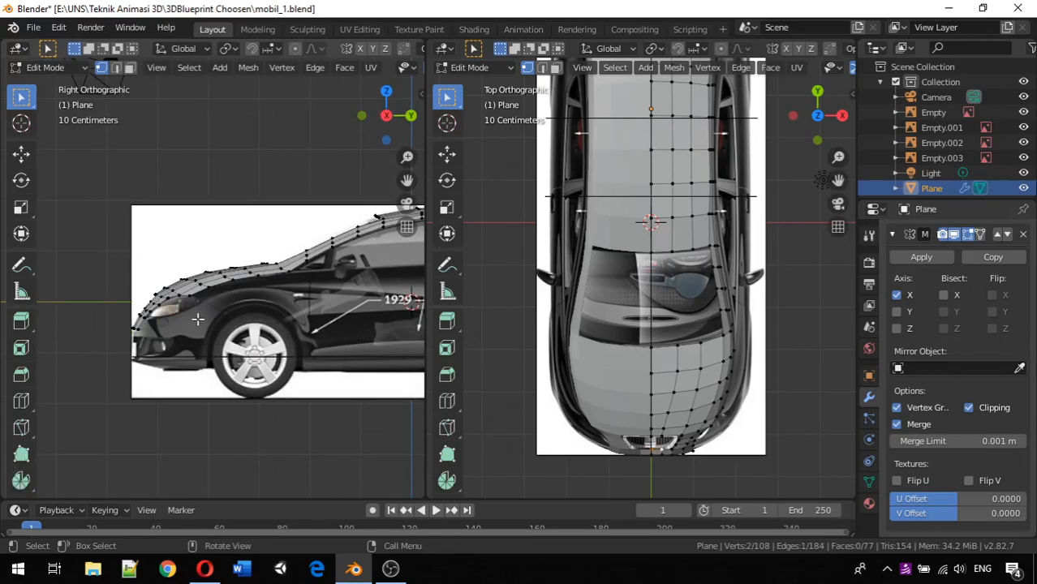
key(g)
key(y)
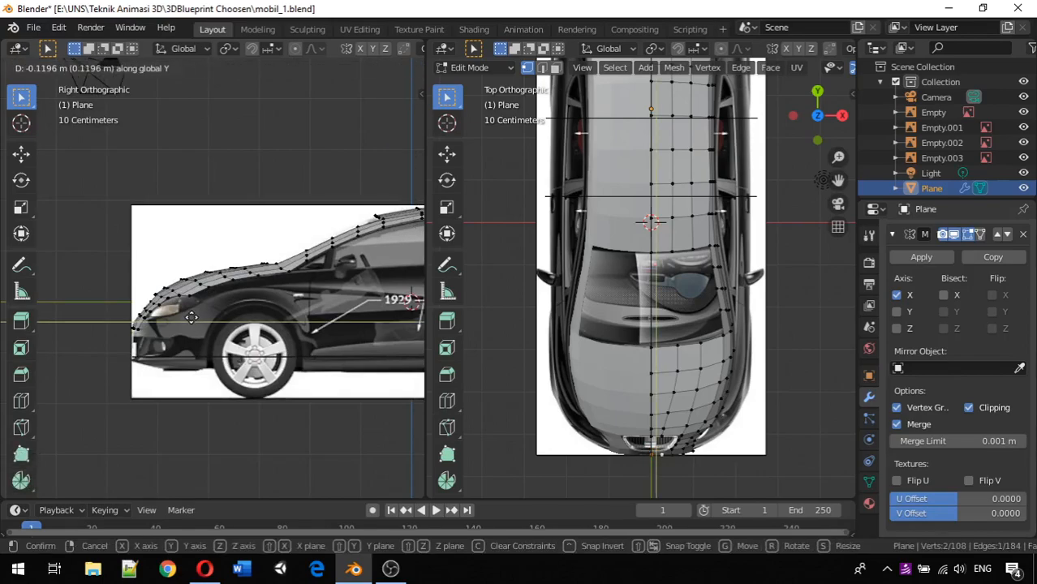
click(191, 316)
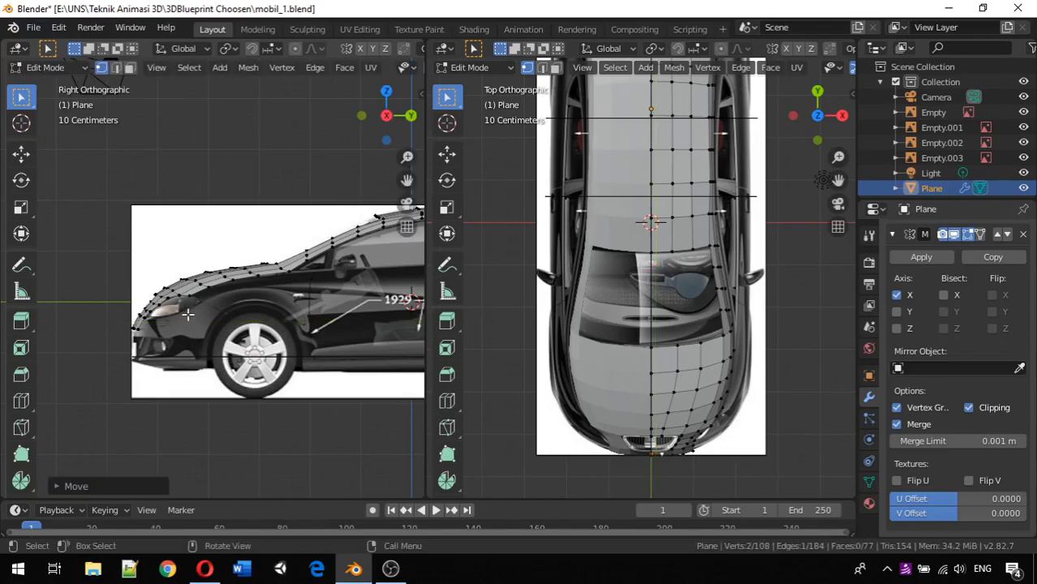
Select the five vertices along the hood's lower side edge above the wheel arch and extrude them about 0.19 m down along Z
middle_drag(167, 325, 280, 321)
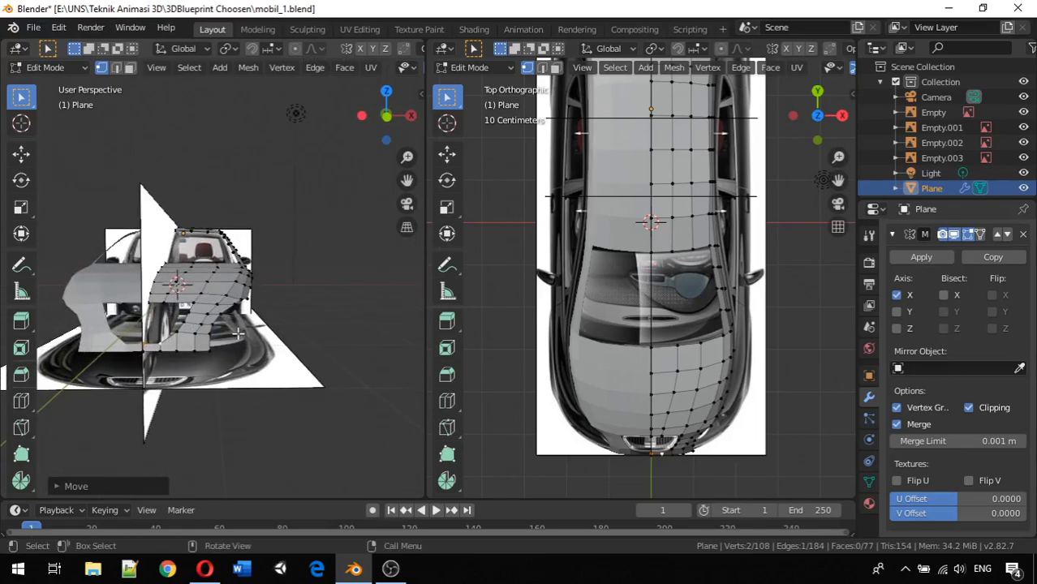
key(Tab)
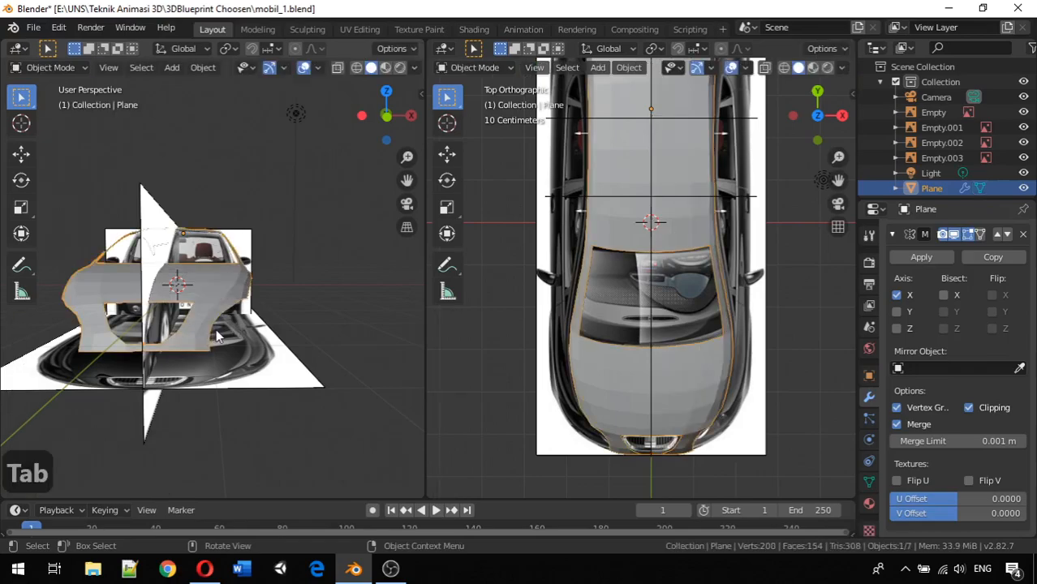
key(Tab)
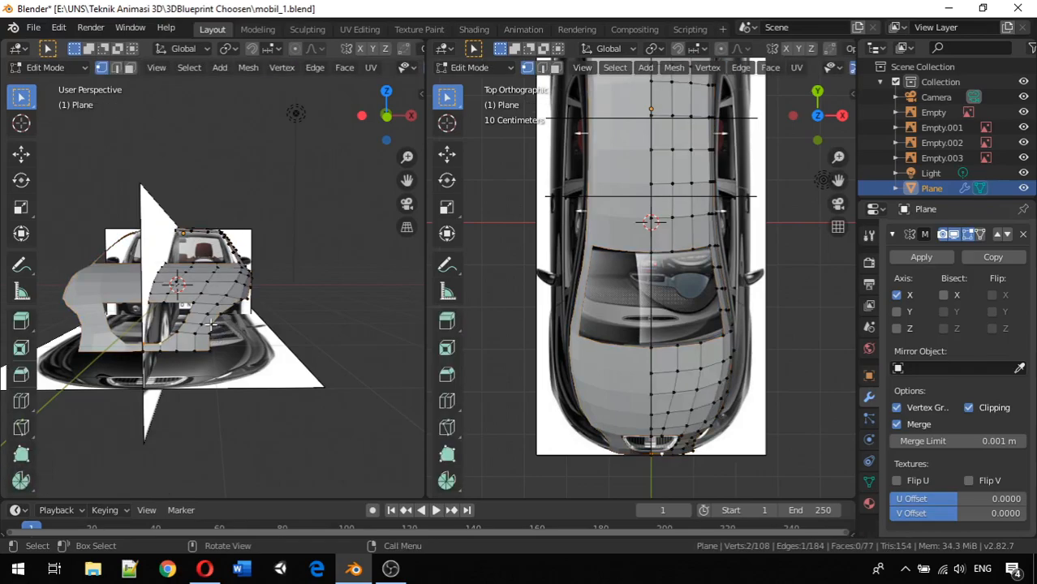
key(KP_3)
scroll(209, 322, up, 3)
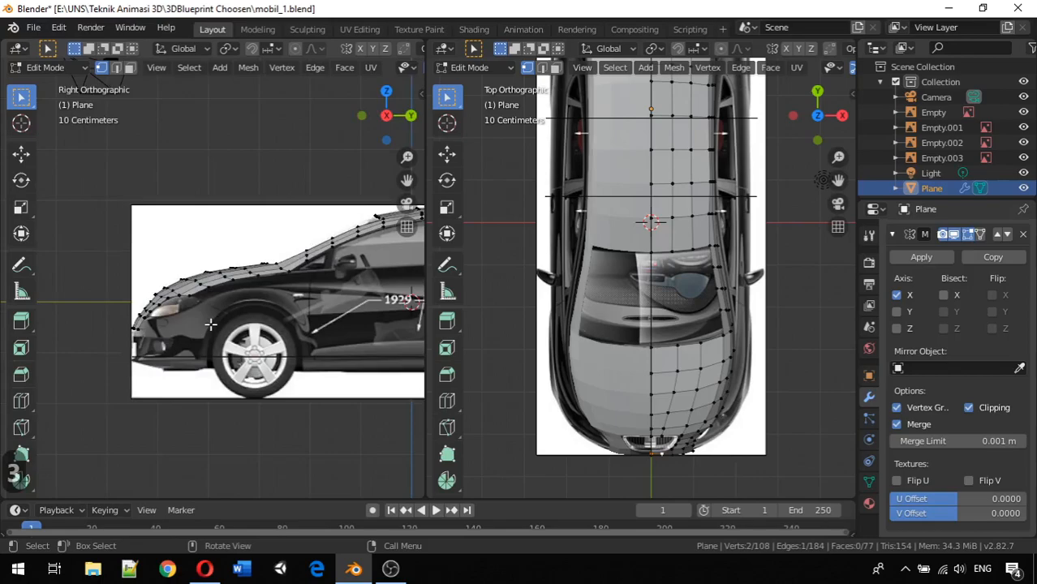
scroll(199, 278, up, 4)
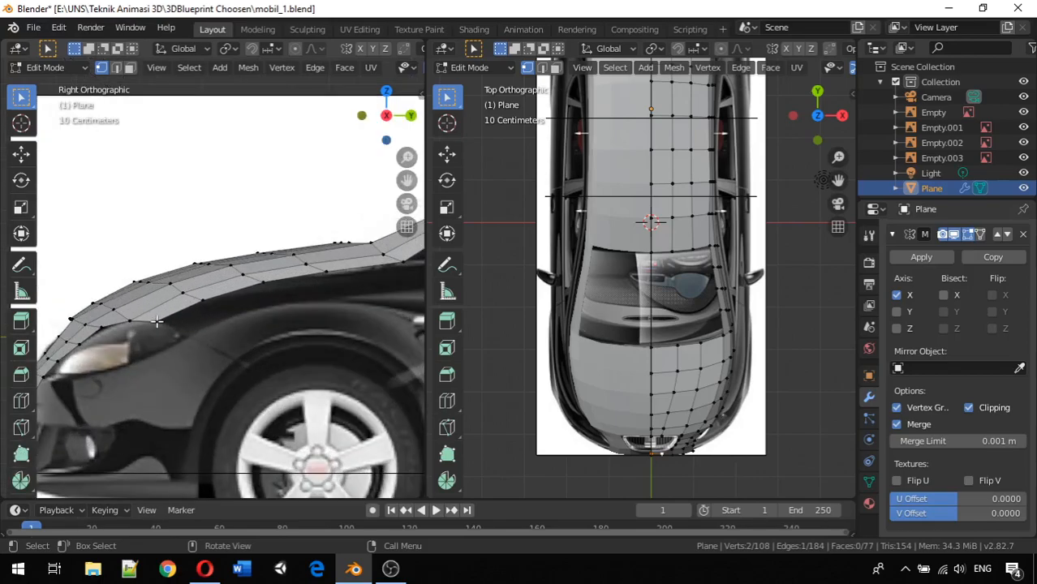
scroll(268, 268, down, 1)
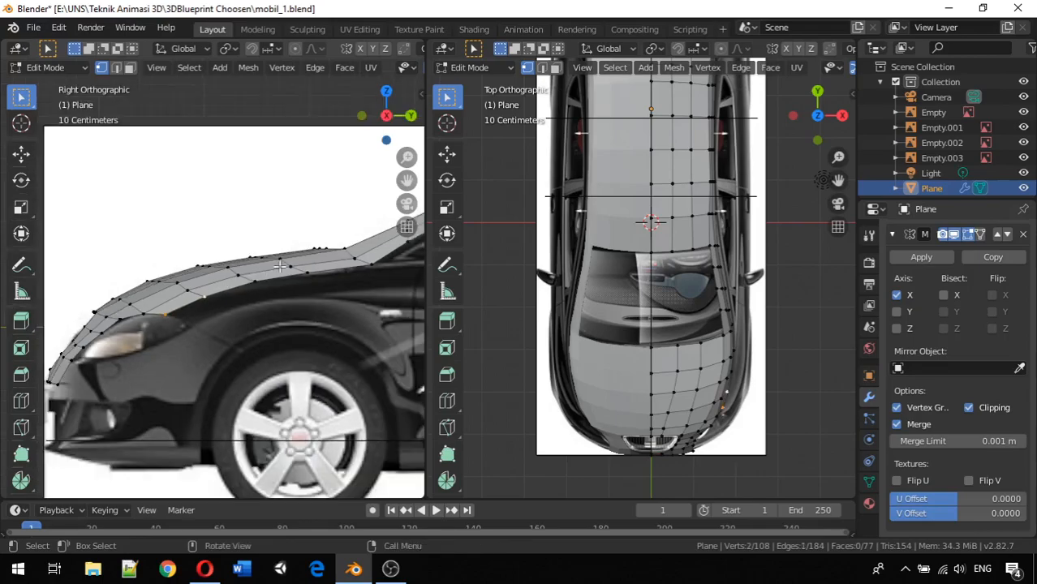
shift+click(305, 269)
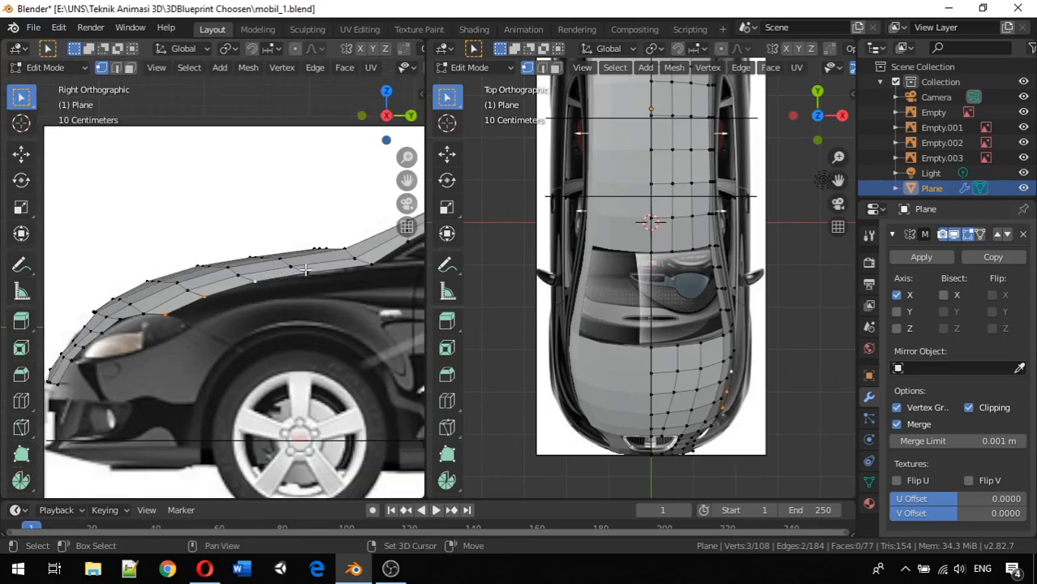
shift+click(305, 272)
shift+click(369, 265)
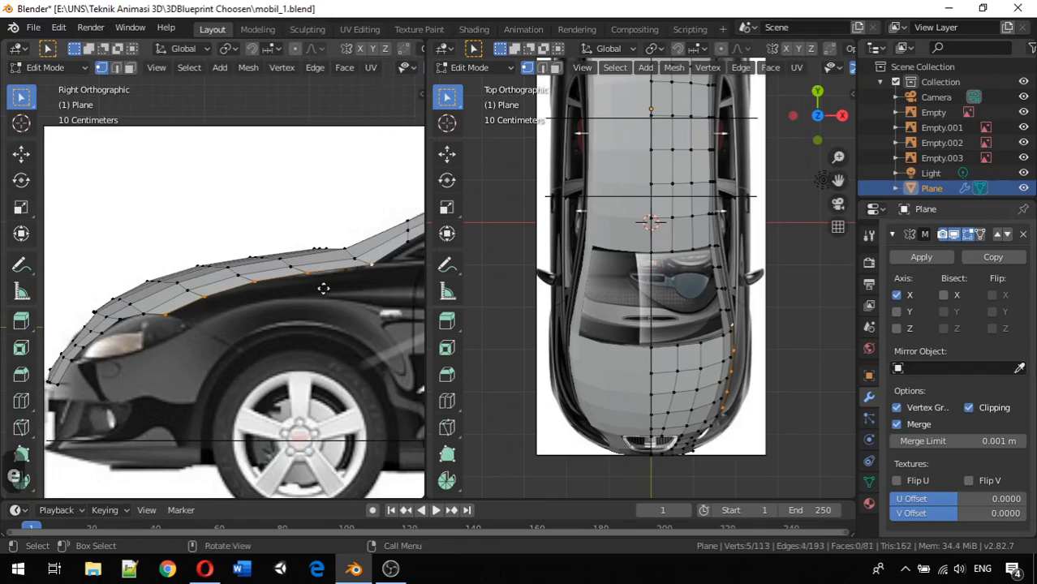
key(e)
key(z)
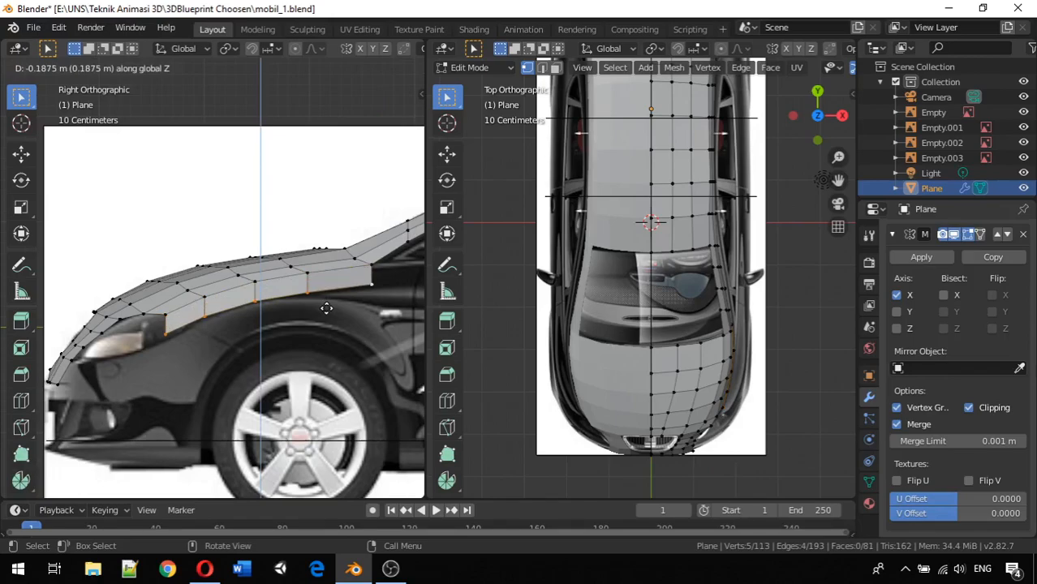
click(327, 309)
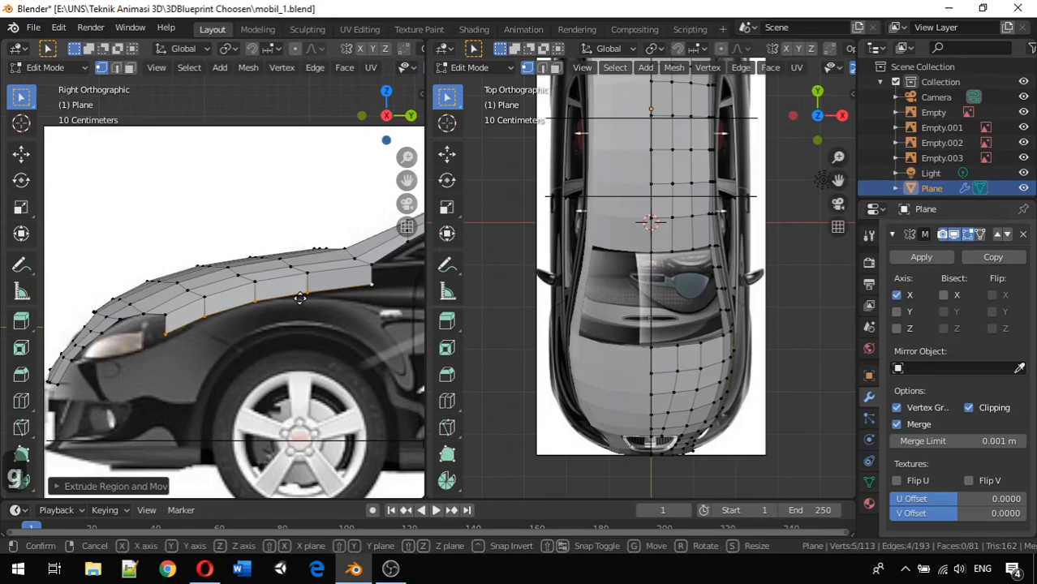
Move the extruded fender edge about 0.26 m rearward along Y and raise it about 0.09 m along Z
key(g)
key(y)
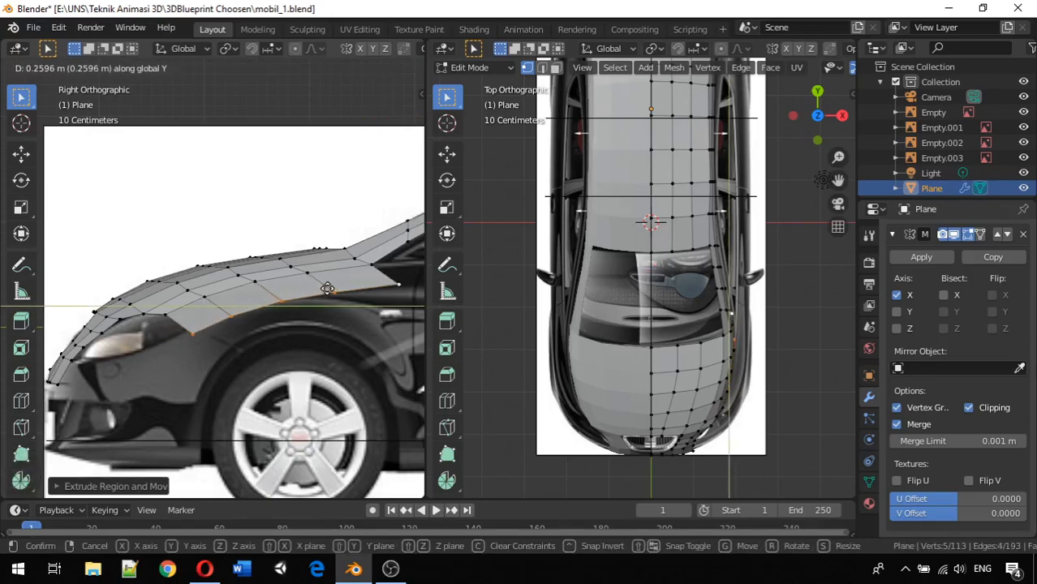
click(327, 289)
key(g)
key(z)
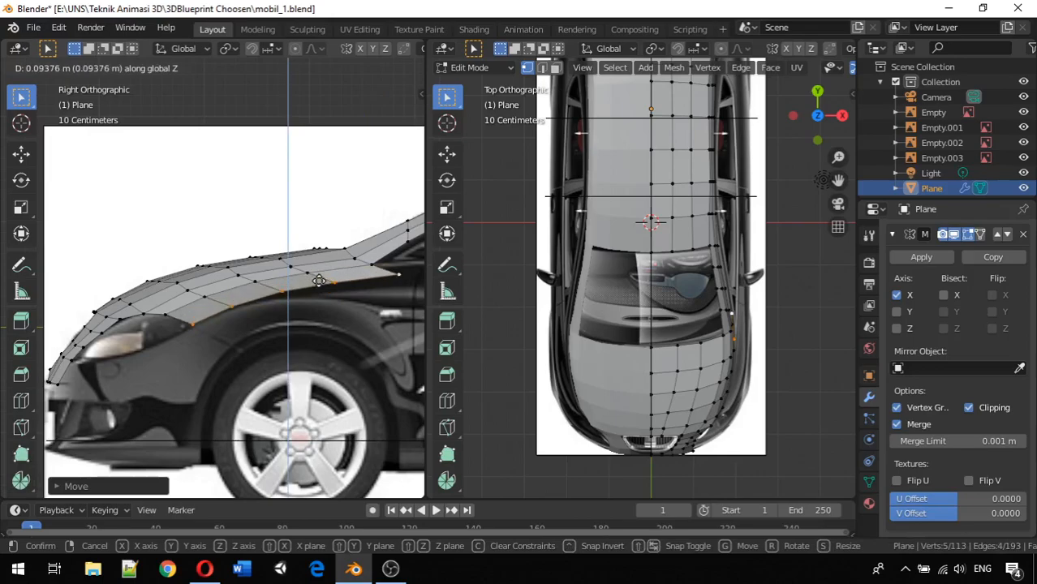
click(318, 281)
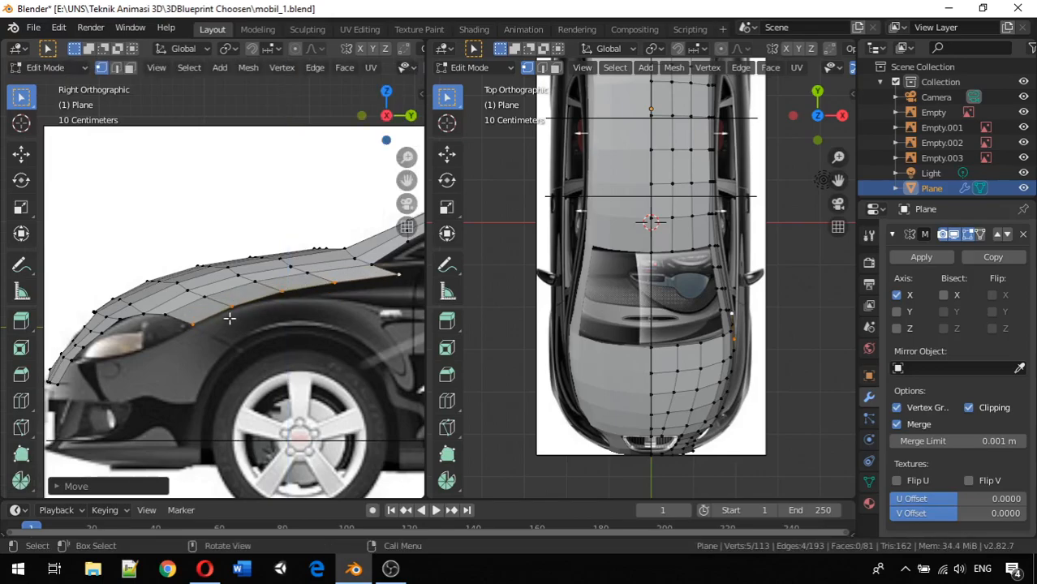
Move the five selected fender-edge vertices about 0.15 m outward along X in the front view
key(3)
key(1)
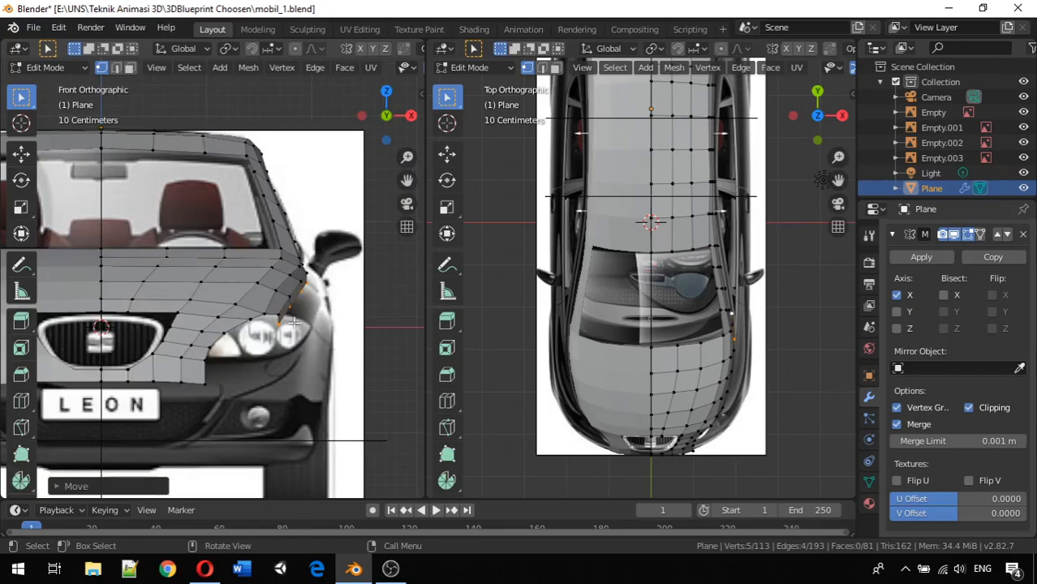
key(g)
key(x)
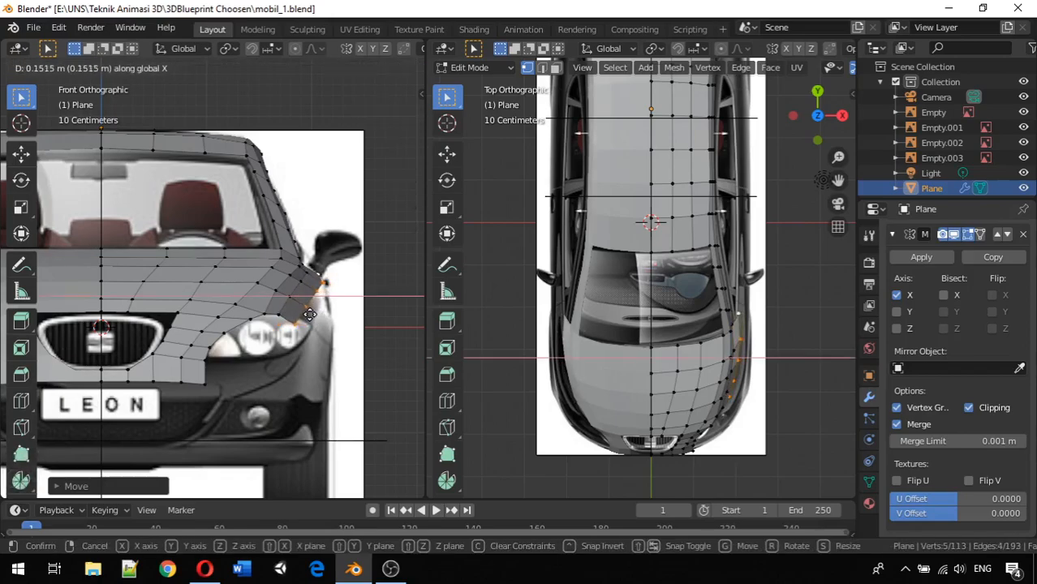
click(308, 317)
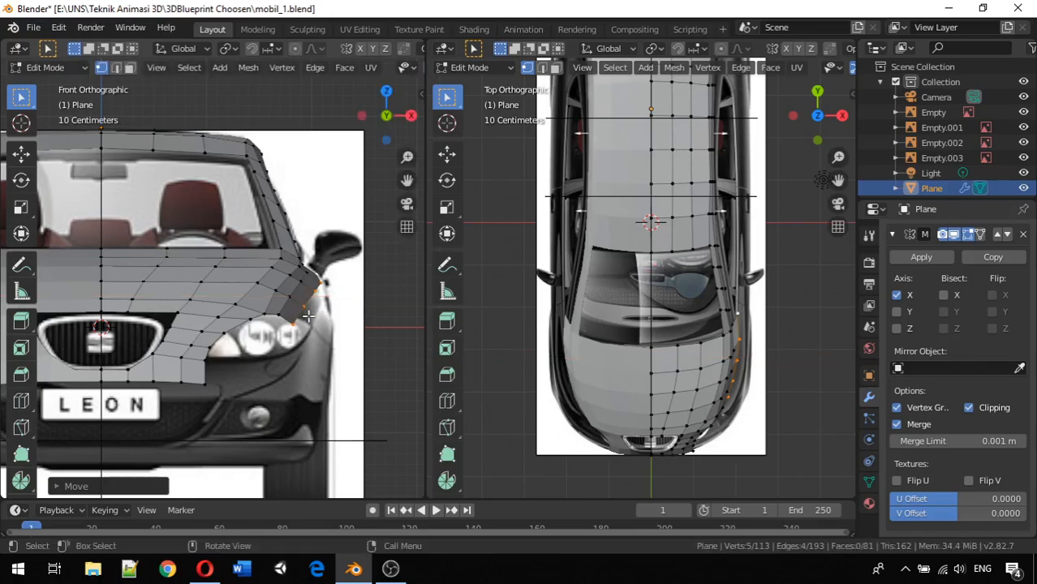
Move the two frontmost fender-edge vertices outward along X, the one above the headlight about 0.13 m and the next about 0.10 m
click(299, 323)
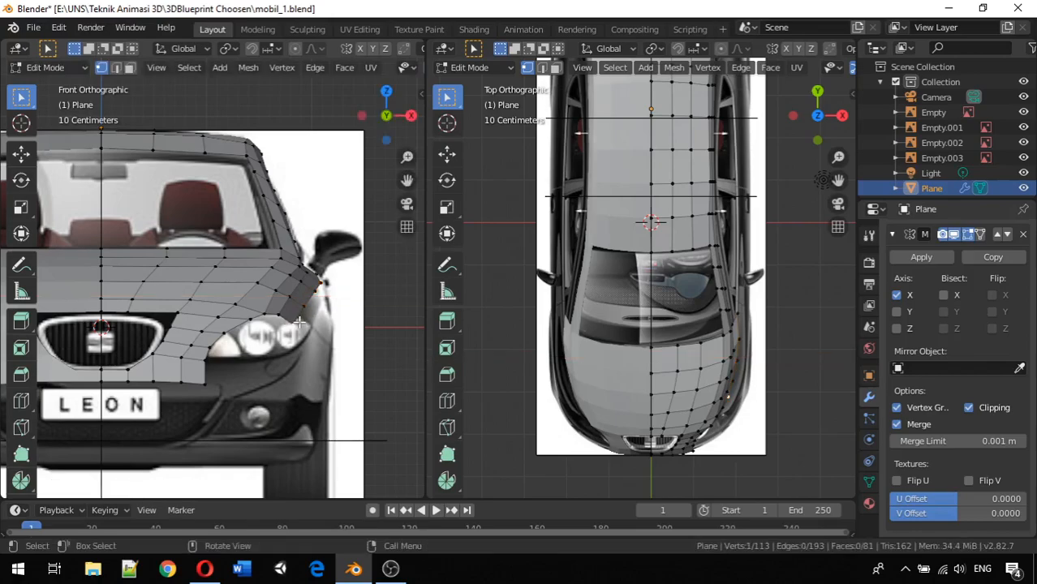
key(g)
key(x)
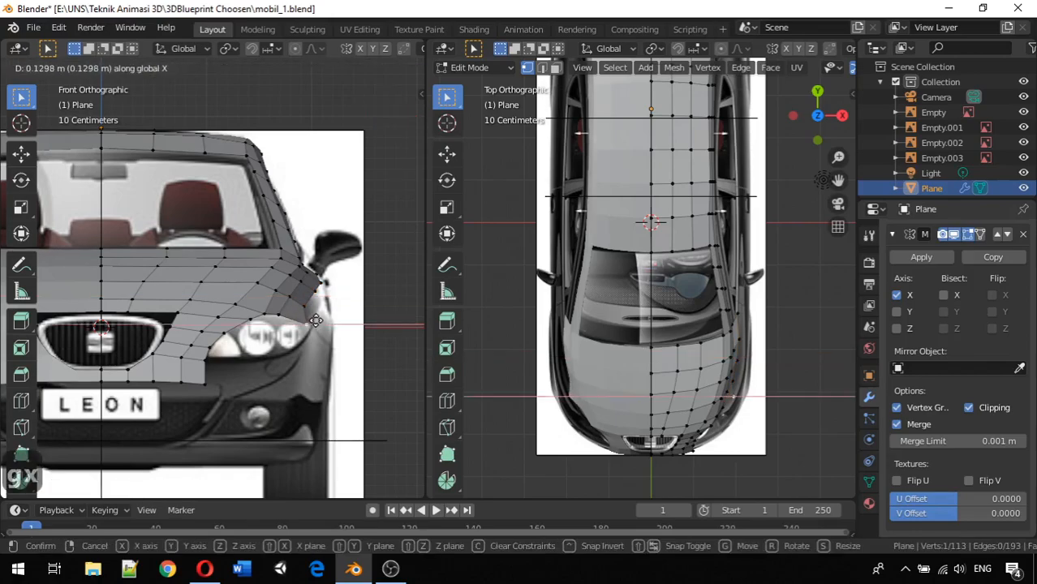
click(318, 316)
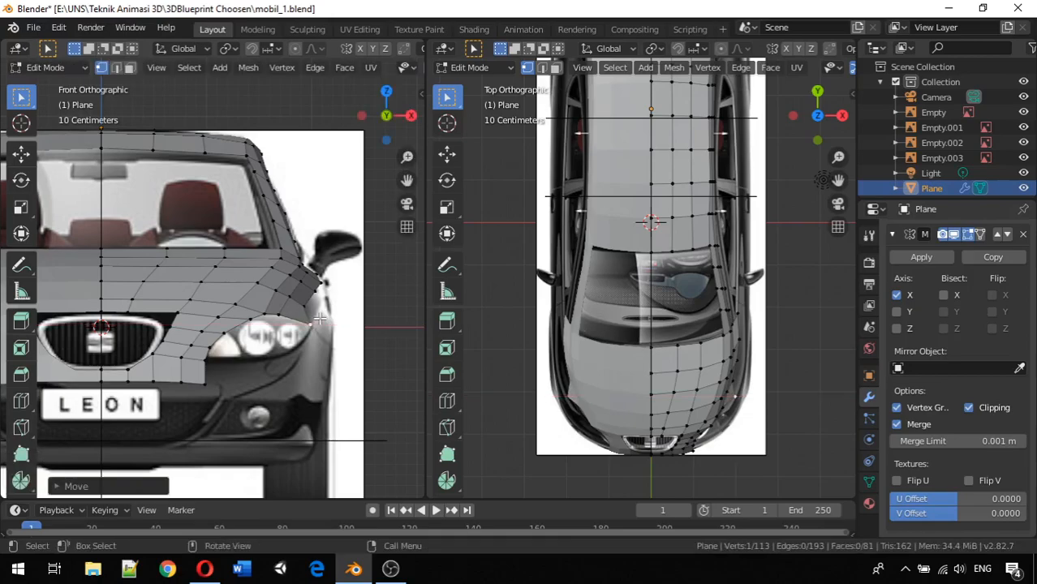
click(304, 307)
key(g)
key(x)
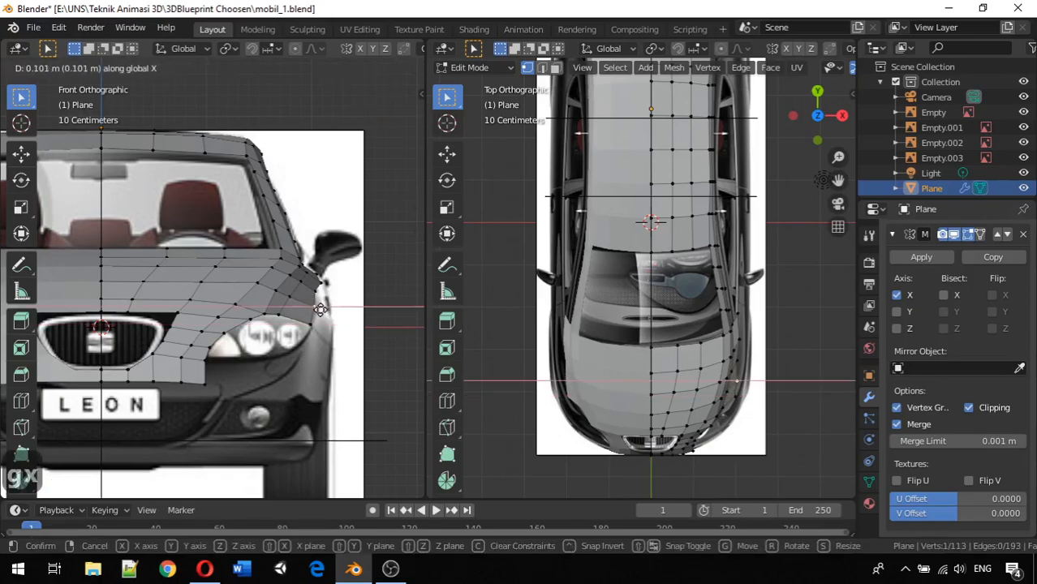
click(323, 310)
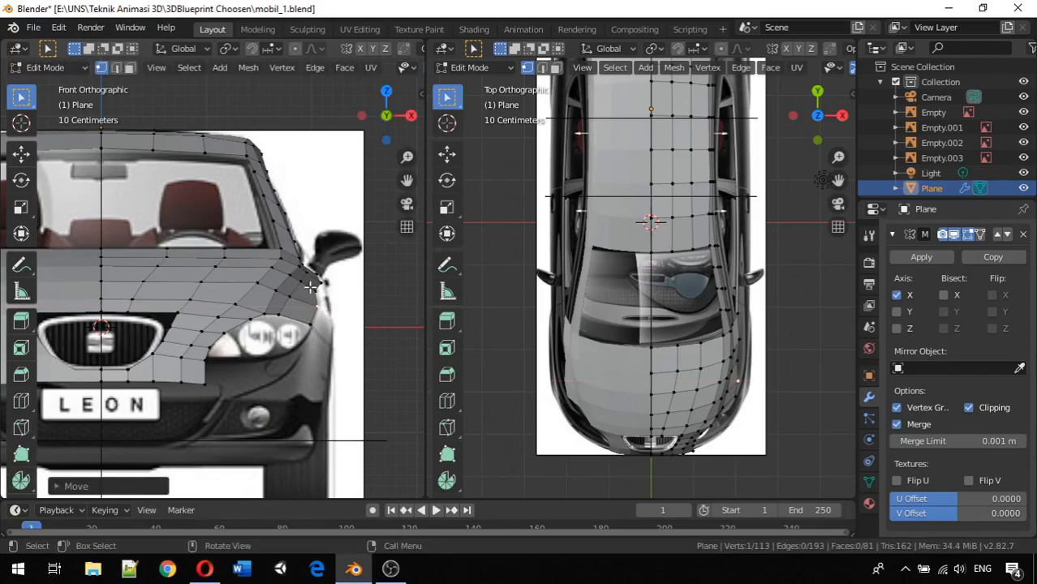
Move the third vertex from the front of the fender edge about 0.04 m outward along X and fine-tune its X position
click(316, 287)
key(g)
key(x)
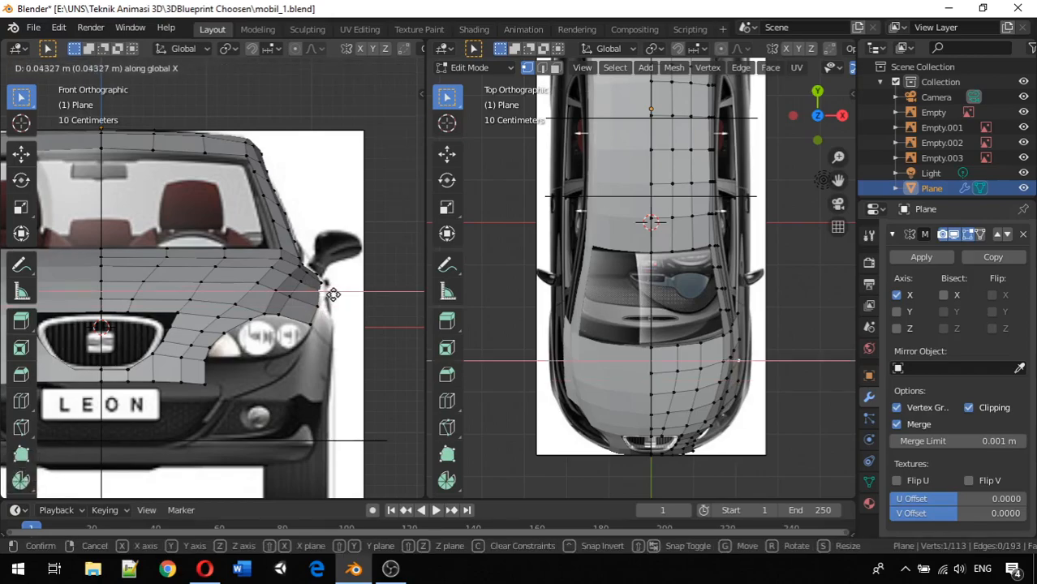
click(333, 294)
key(g)
key(x)
click(325, 288)
Nudge the second fender-edge vertex from the front about 0.014 m further outward along X and inspect the fender in perspective
click(324, 305)
key(g)
key(x)
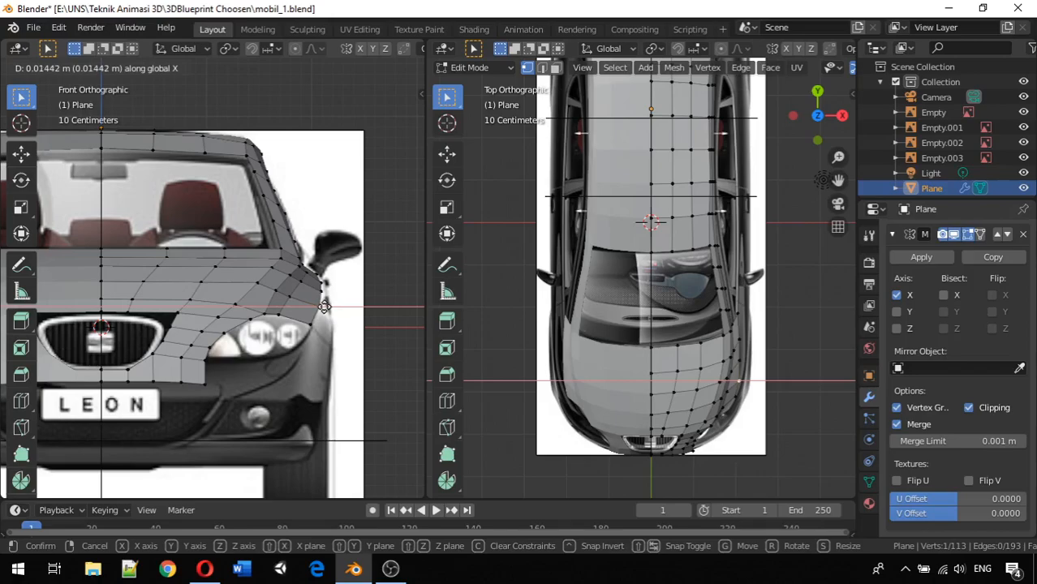
click(325, 309)
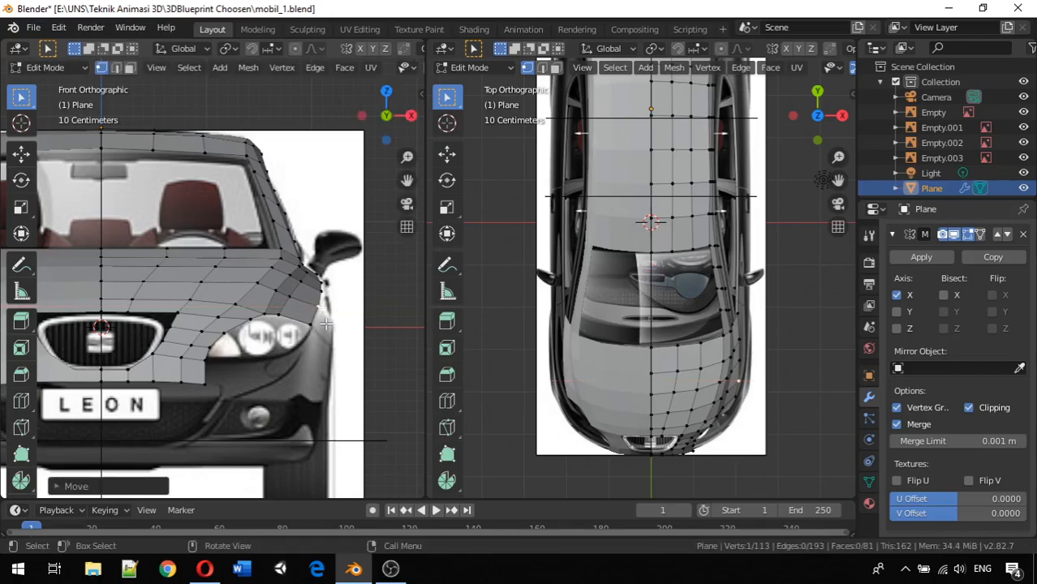
middle_drag(325, 327, 64, 320)
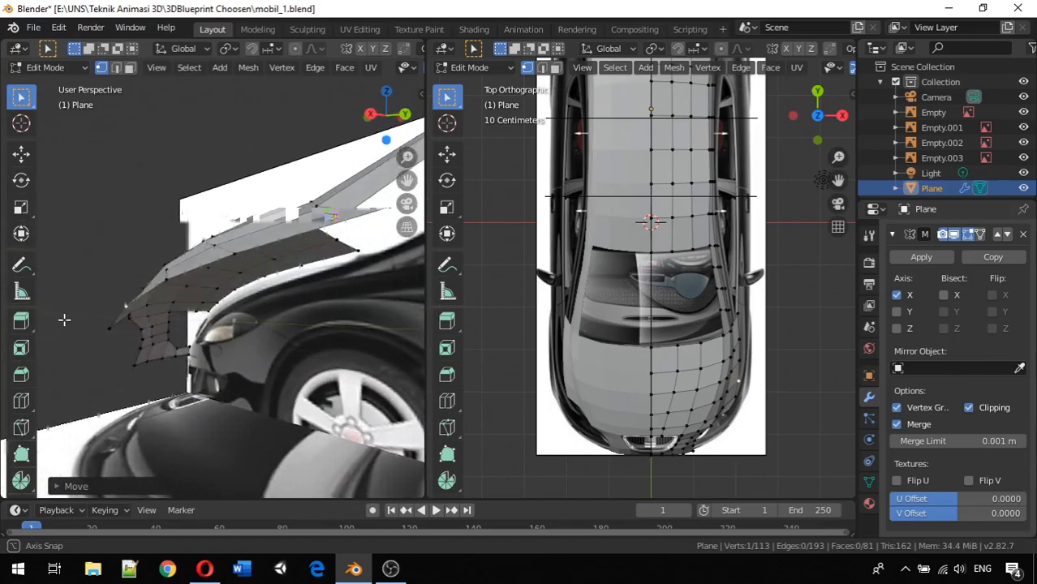